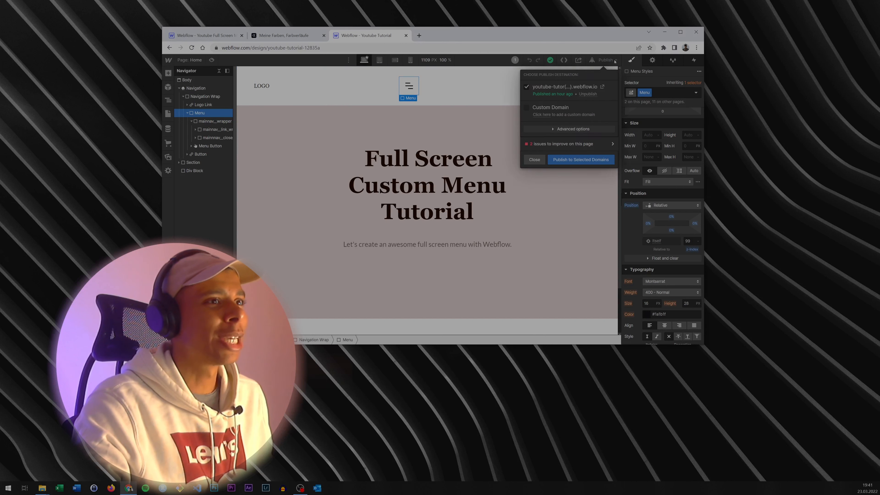
Step: Open the published tutorial site and test its full-screen menu by opening and closing it several times
click(601, 87)
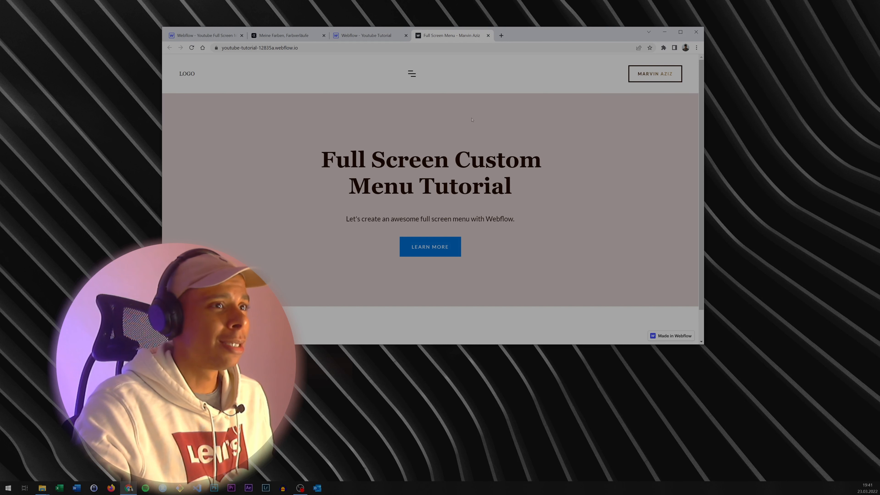
click(412, 74)
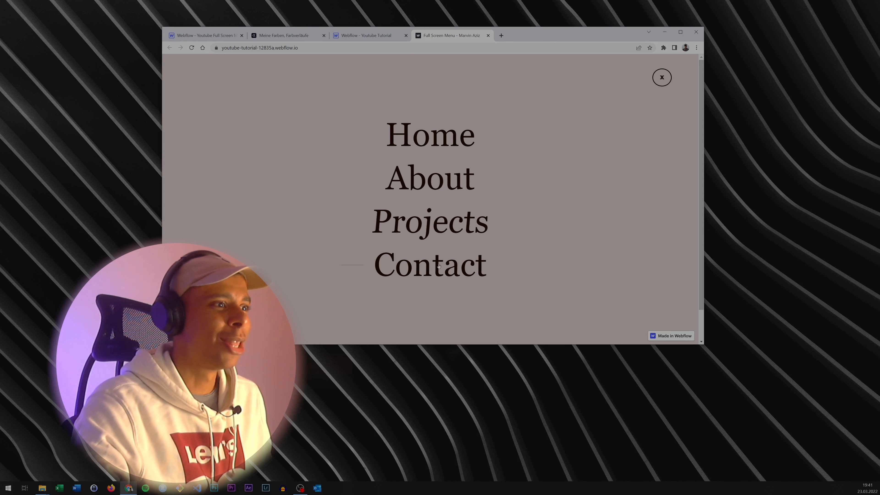
click(659, 79)
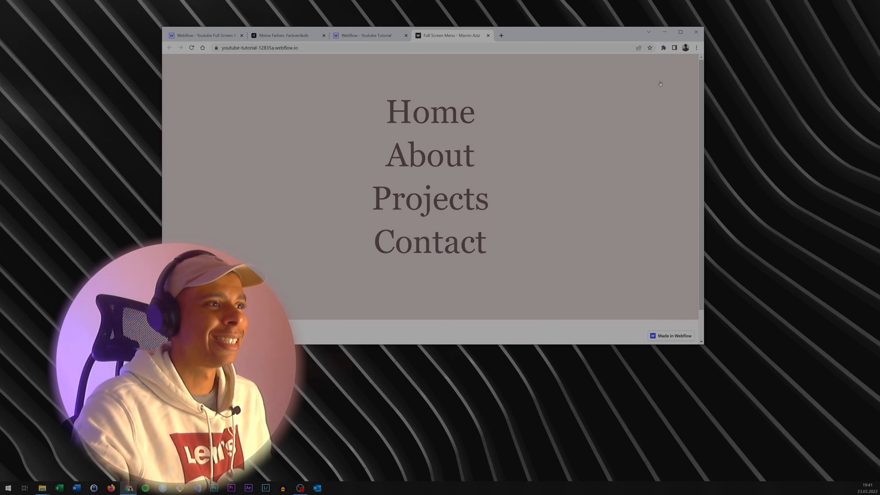
click(411, 73)
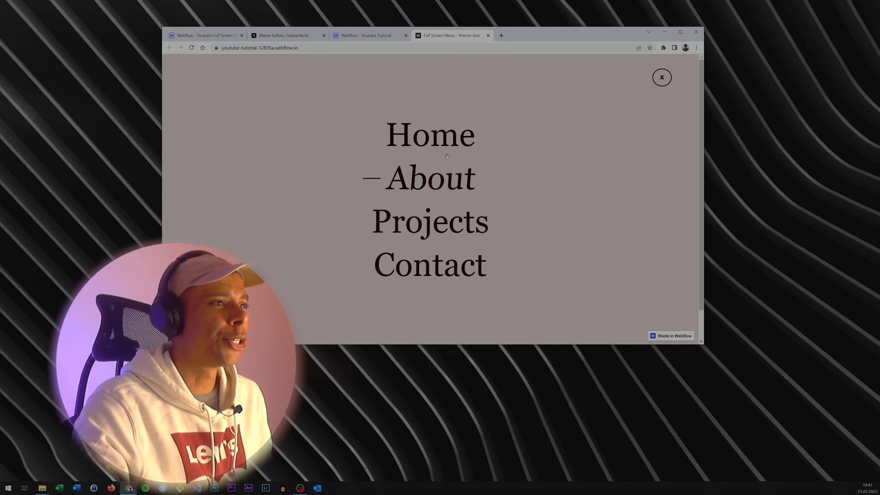
click(663, 77)
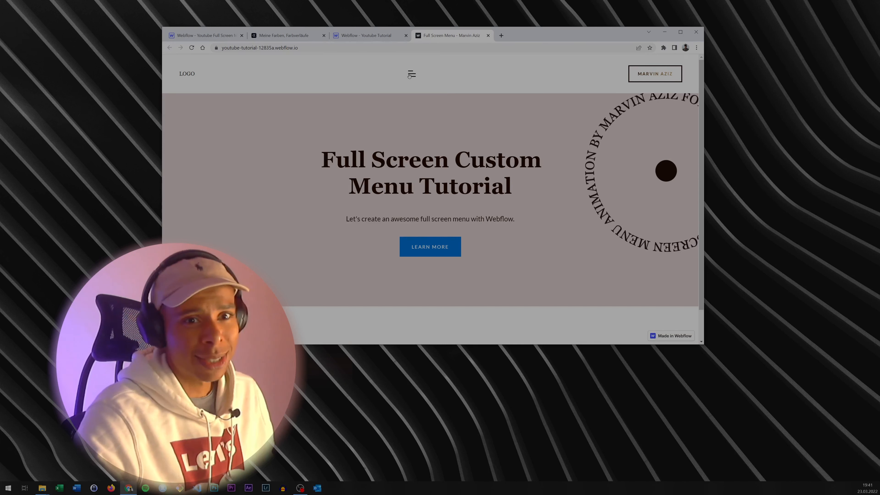
click(411, 74)
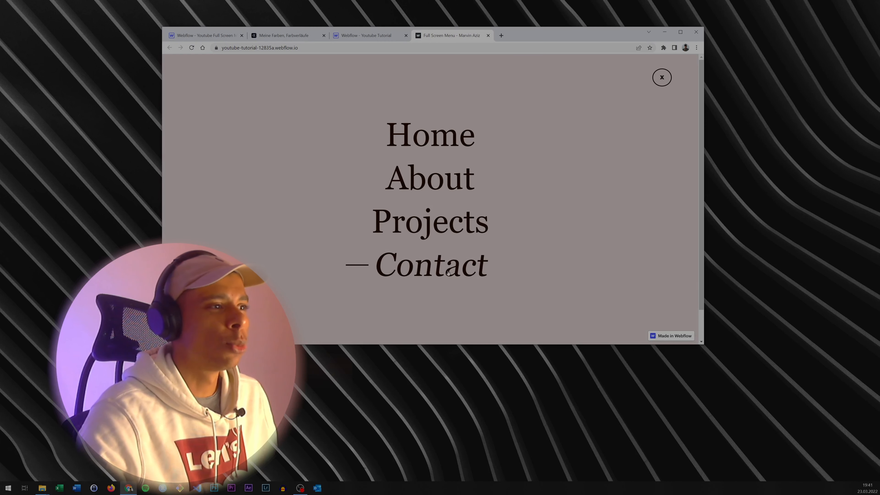
click(663, 79)
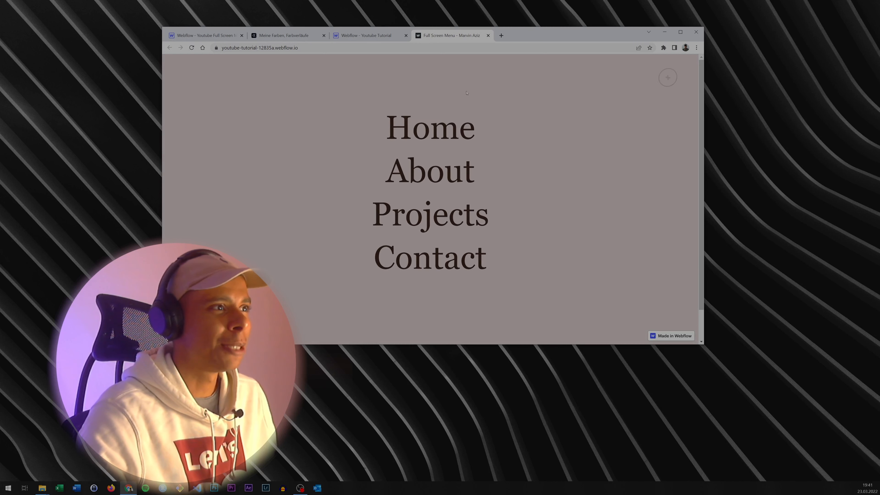
click(411, 74)
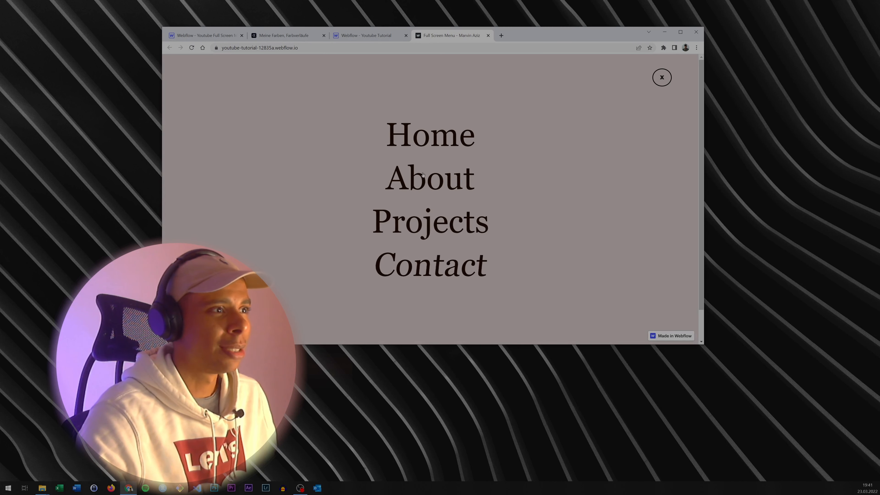
click(652, 83)
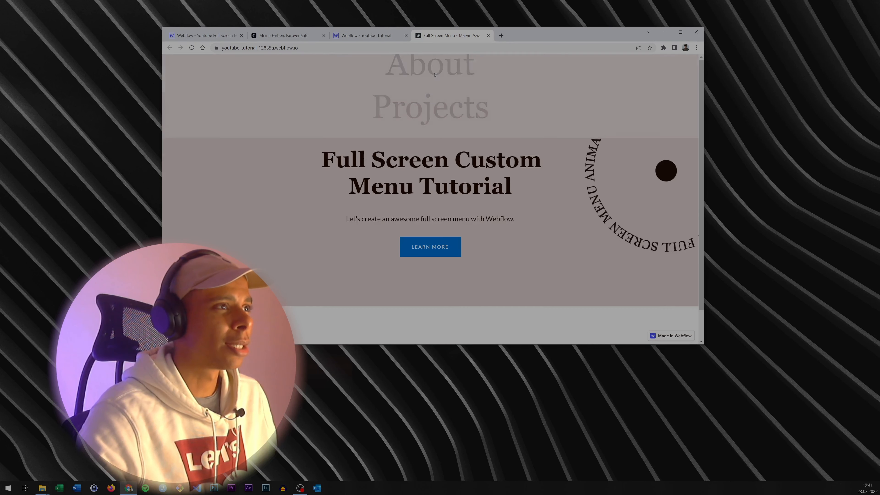
click(412, 74)
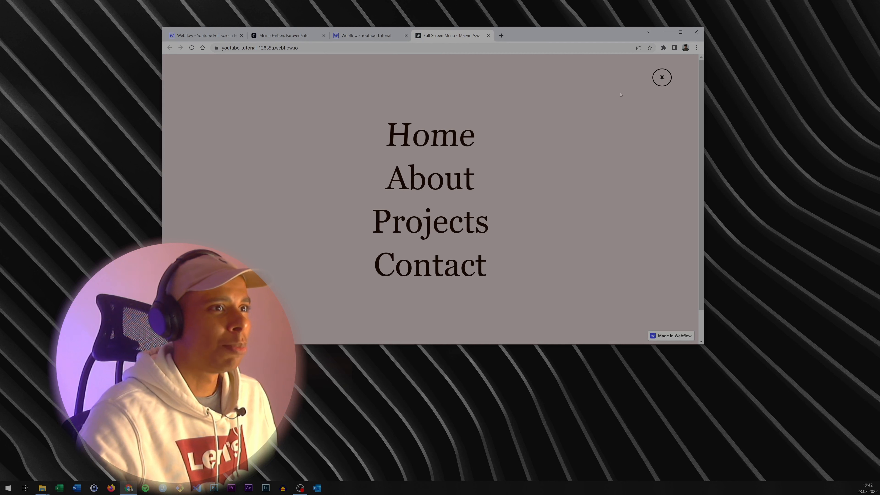
click(662, 77)
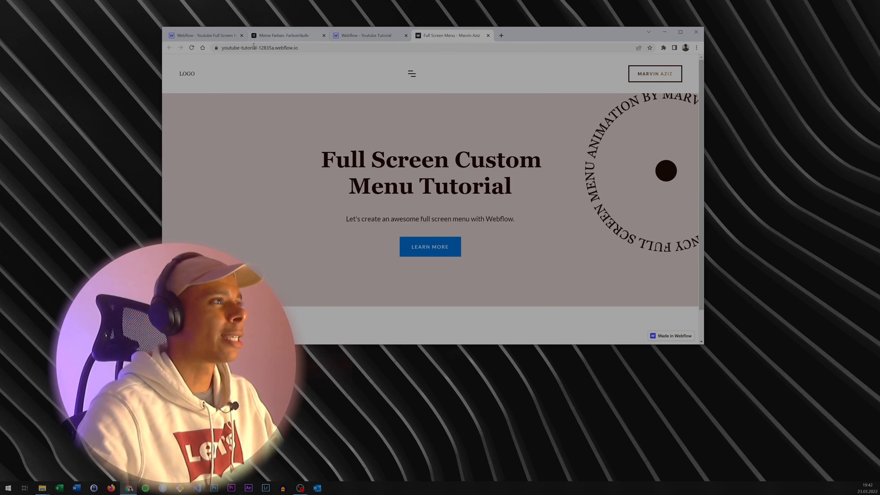
Step: Switch to the Youtube Full Screen Menu project and maximize the browser window
click(214, 35)
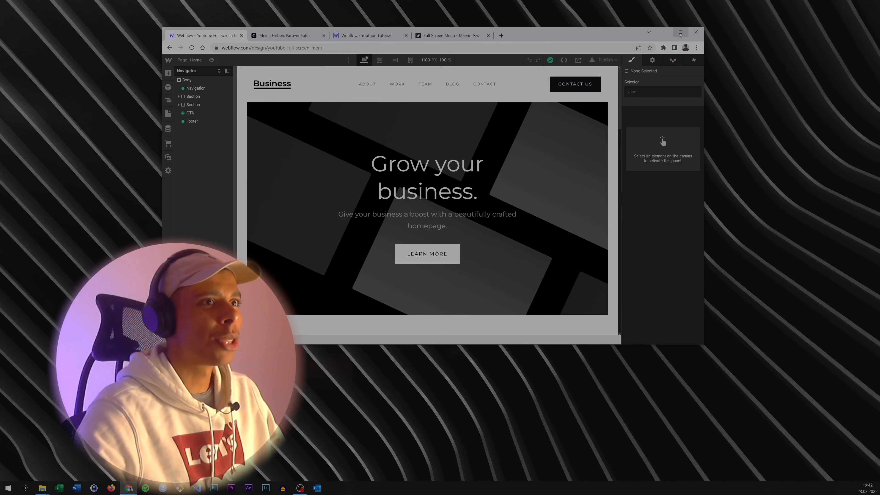
click(680, 31)
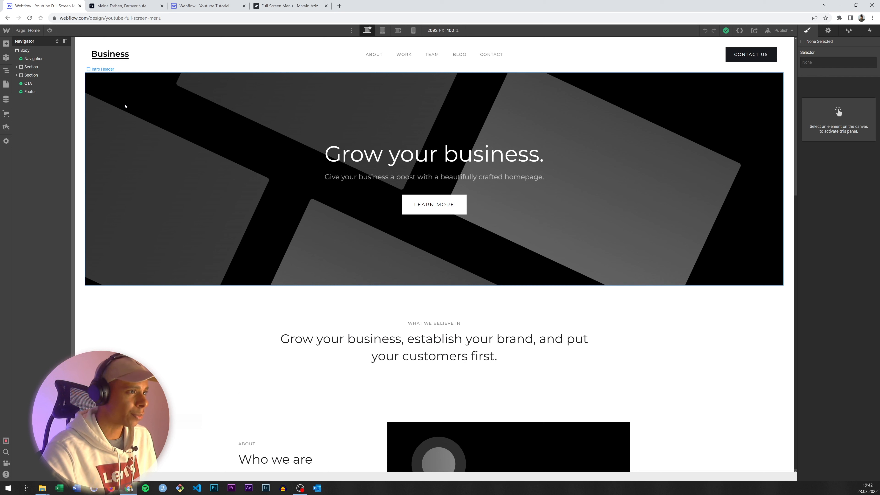
Step: Restyle the intro header with a Light Grey background, and its Learn More button with a blue background and white text
click(125, 109)
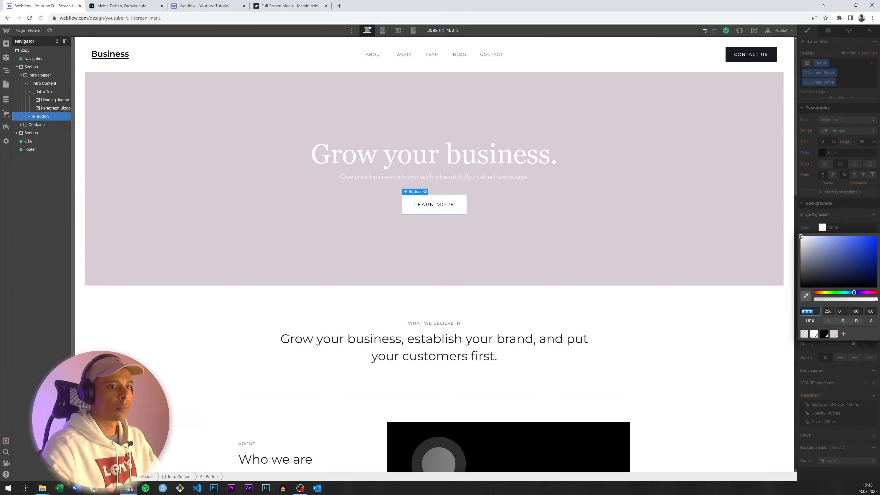
click(817, 220)
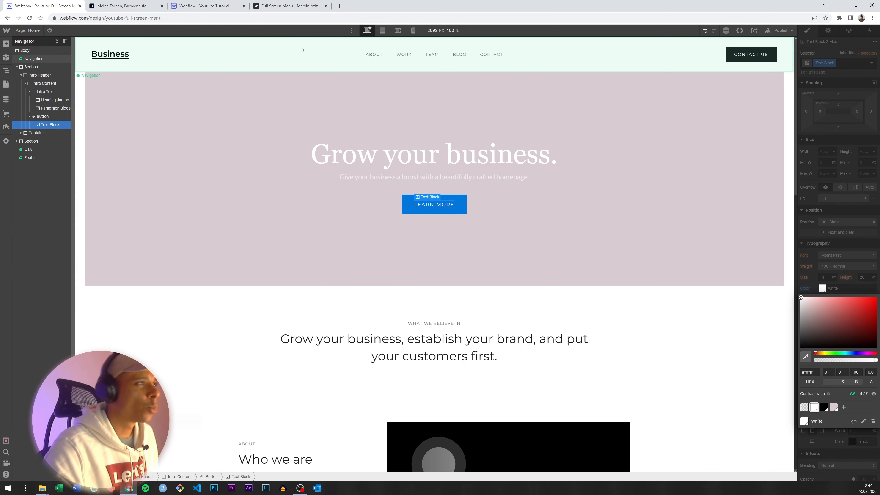
Step: Set the left and right margins of the Section containing the intro header to 0 px
click(267, 108)
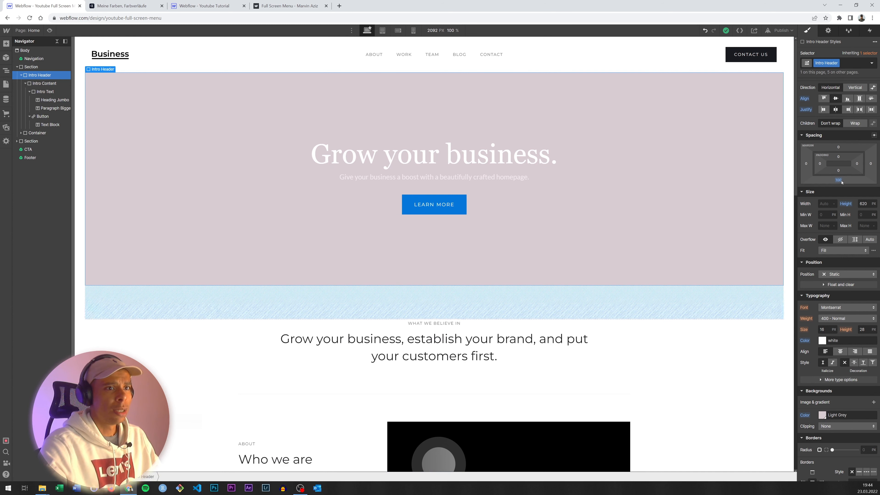
click(25, 67)
click(806, 121)
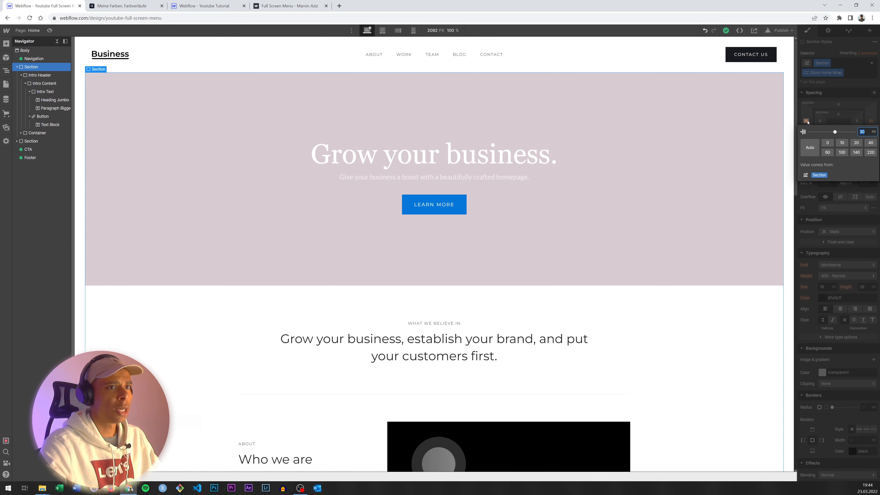
drag(843, 131, 847, 132)
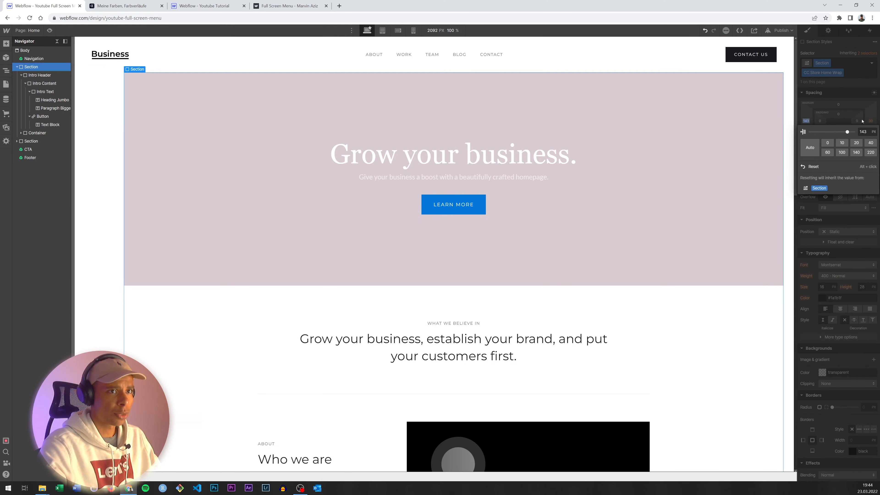
click(809, 123)
click(808, 122)
click(827, 143)
click(870, 122)
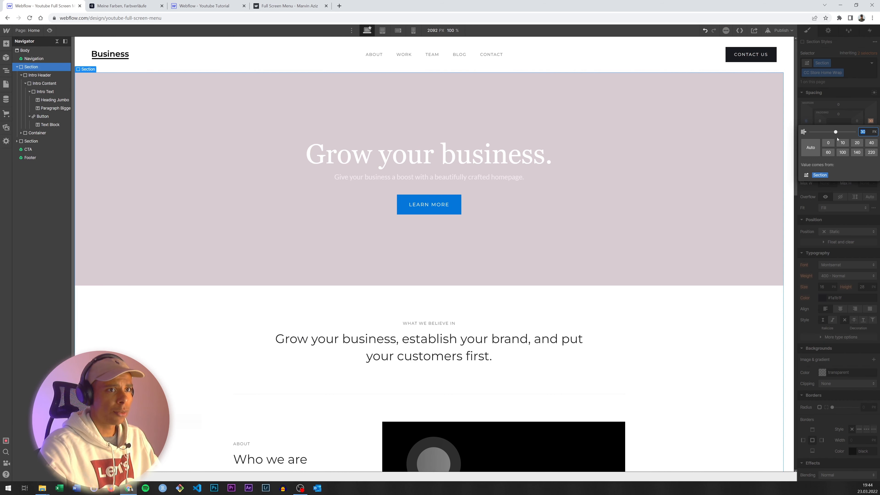
click(828, 142)
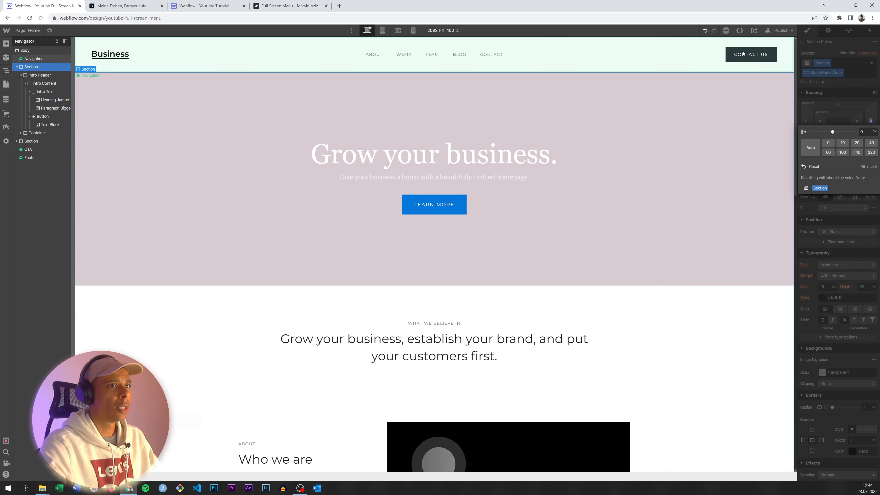
Step: Unlink the Navigation symbol instance at the page's head so its elements can be edited individually
click(549, 61)
right_click(320, 54)
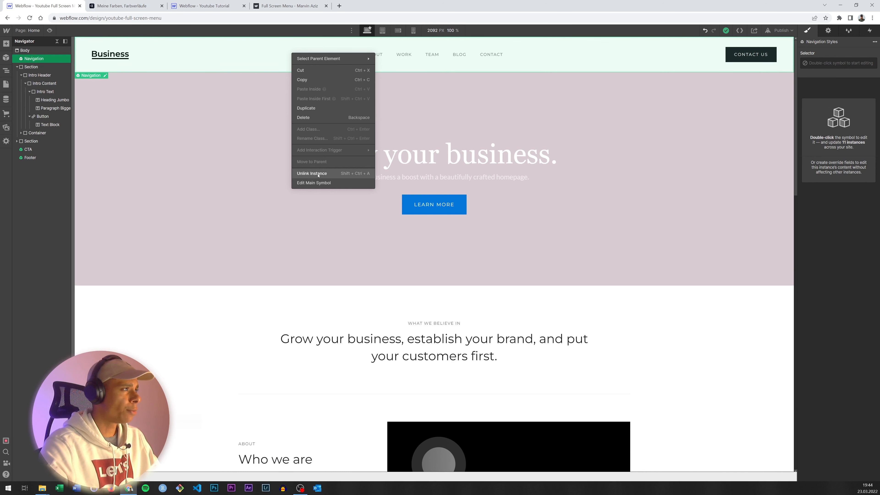
click(321, 174)
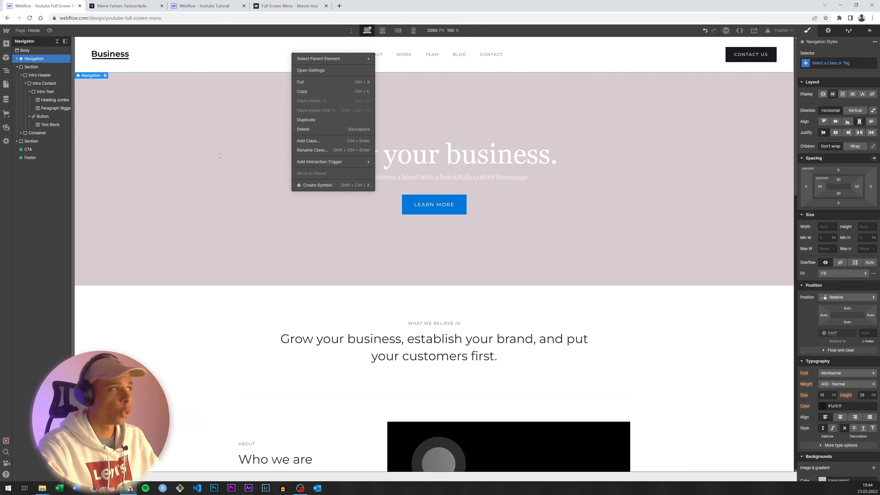
click(284, 122)
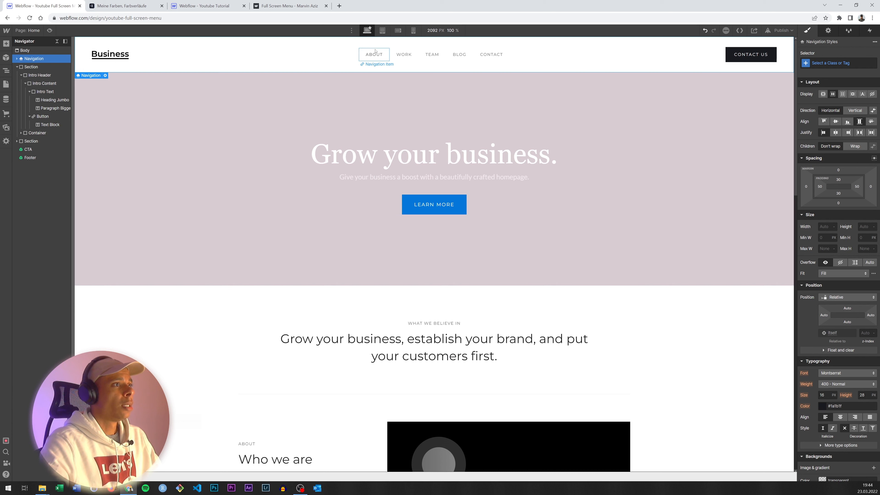
Step: Set the navbar's menu icon to always appear, including on desktop, in the Menu element's settings
click(362, 54)
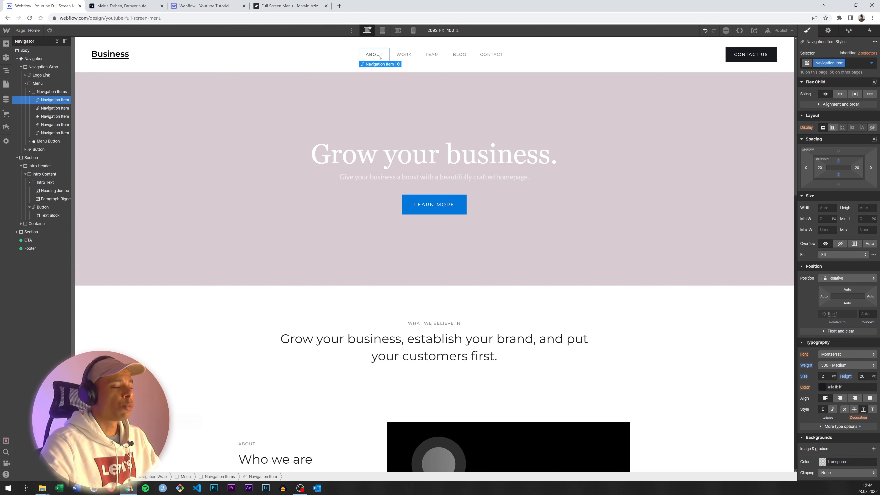
click(354, 56)
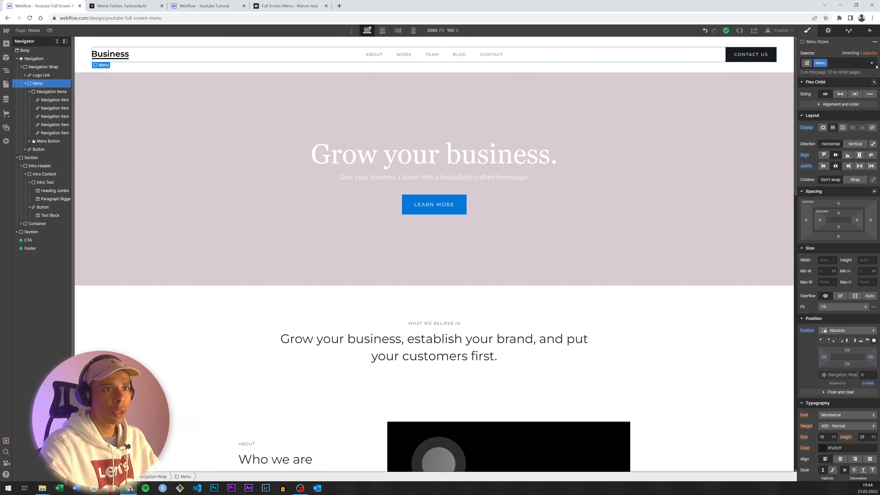
click(828, 31)
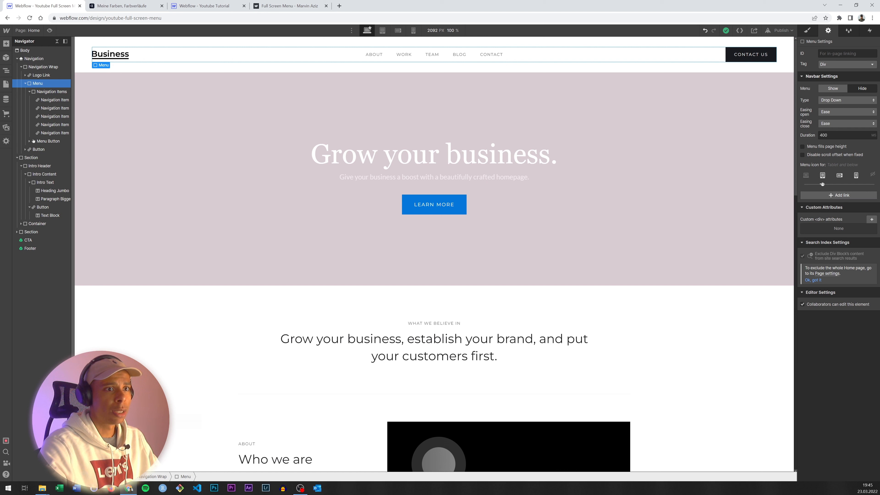
drag(812, 186, 805, 185)
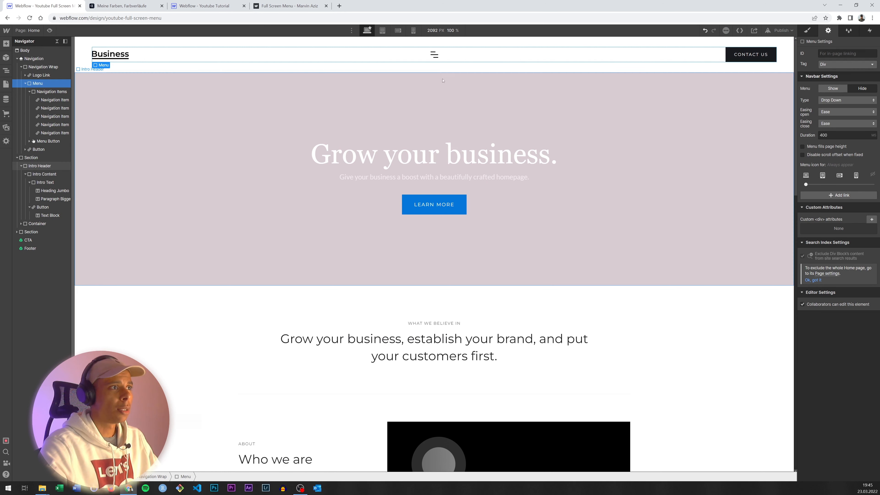
click(435, 55)
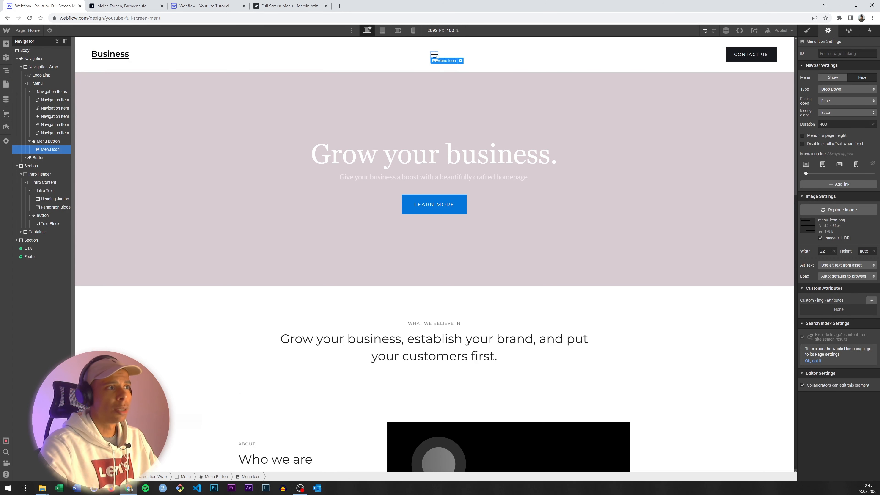
click(471, 56)
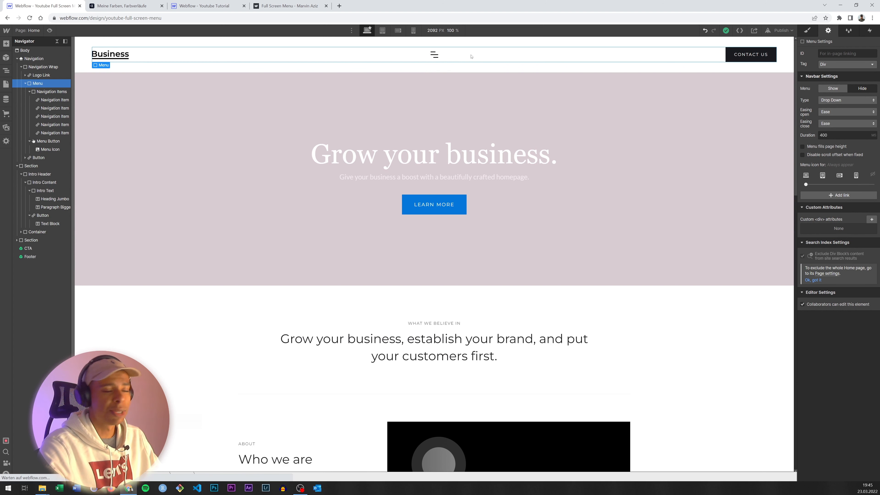
Step: Preview the page at desktop size and test opening and closing the default navigation menu
click(50, 30)
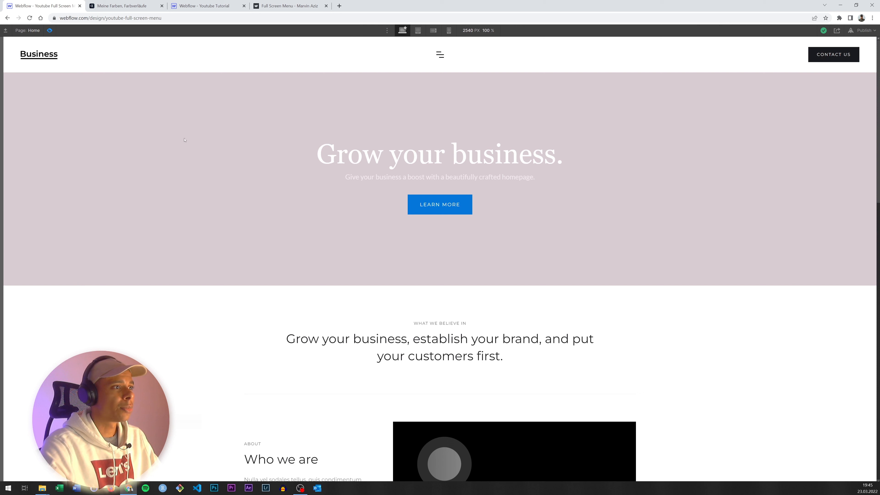
click(444, 57)
click(444, 57)
click(444, 57)
click(444, 58)
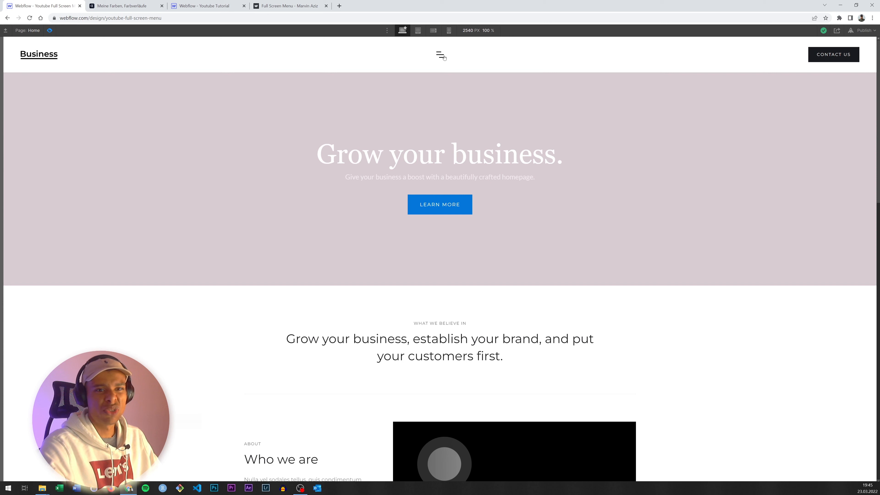
click(444, 58)
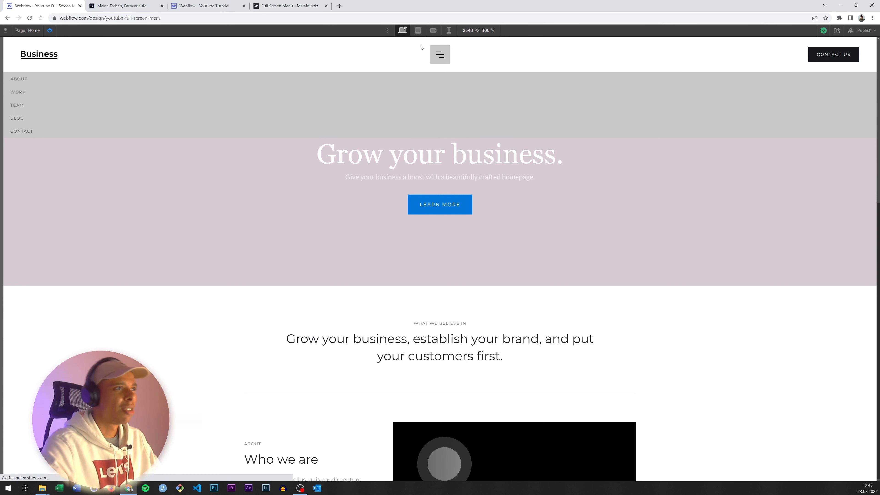
Step: Preview the page at tablet size and test opening and closing its navigation menu
click(418, 30)
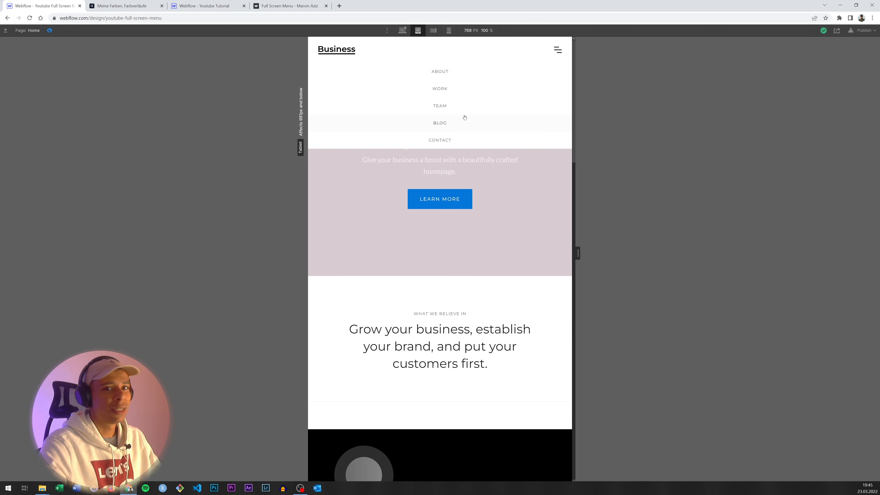
click(559, 51)
click(559, 51)
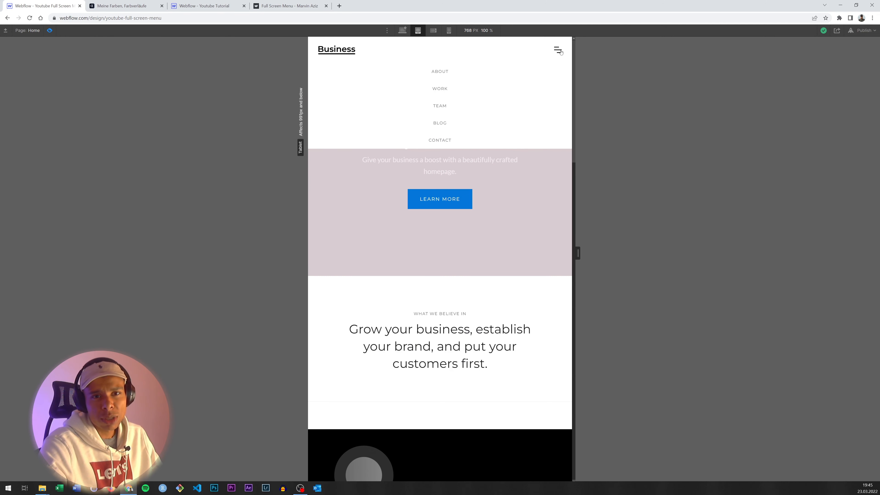
click(558, 51)
click(558, 51)
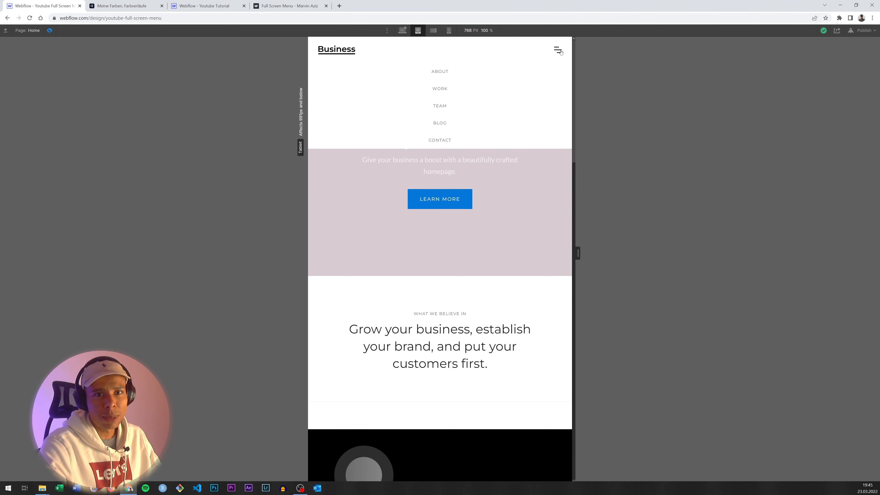
Step: Close the open navigation menu and leave the preview, returning to the desktop breakpoint
click(558, 50)
click(559, 51)
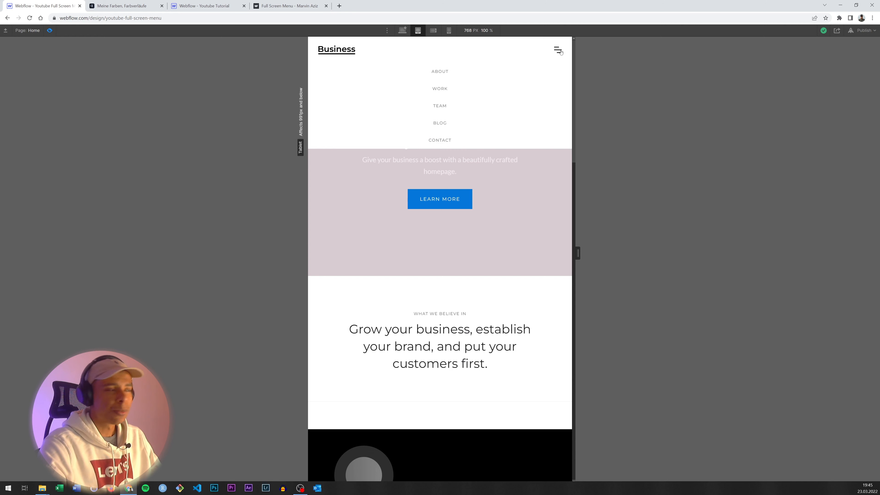
click(558, 51)
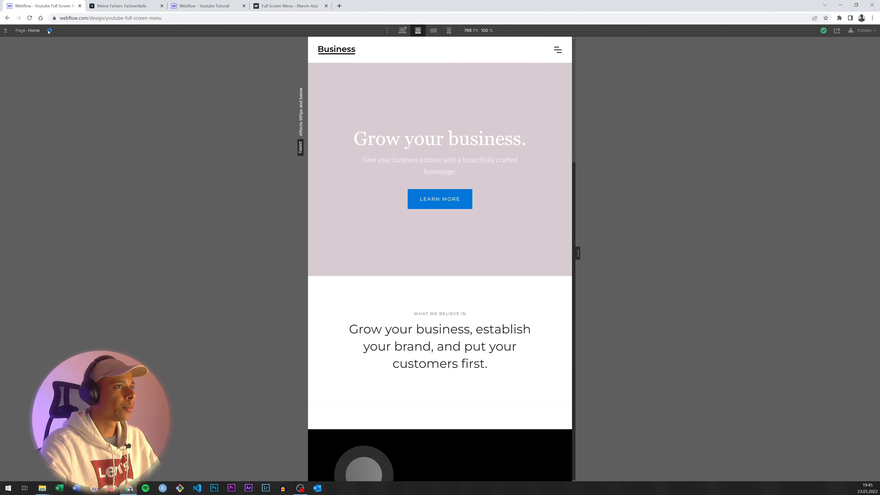
key(ctrl+shift+p)
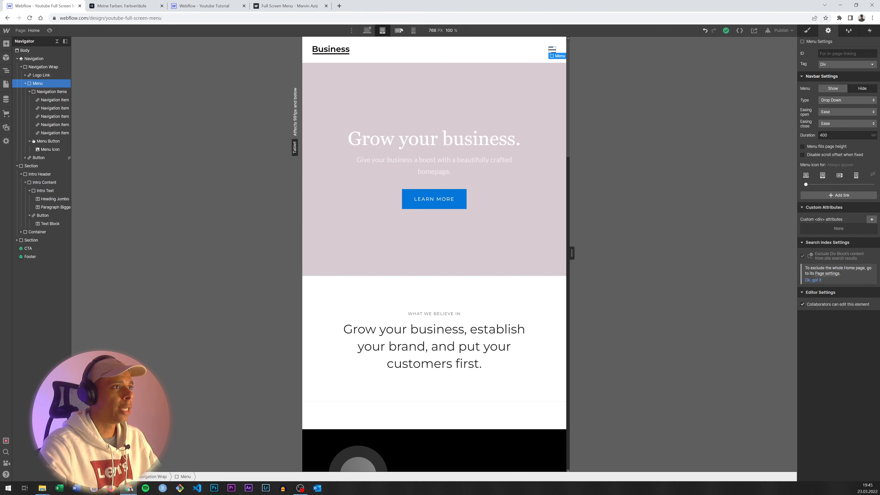
click(367, 31)
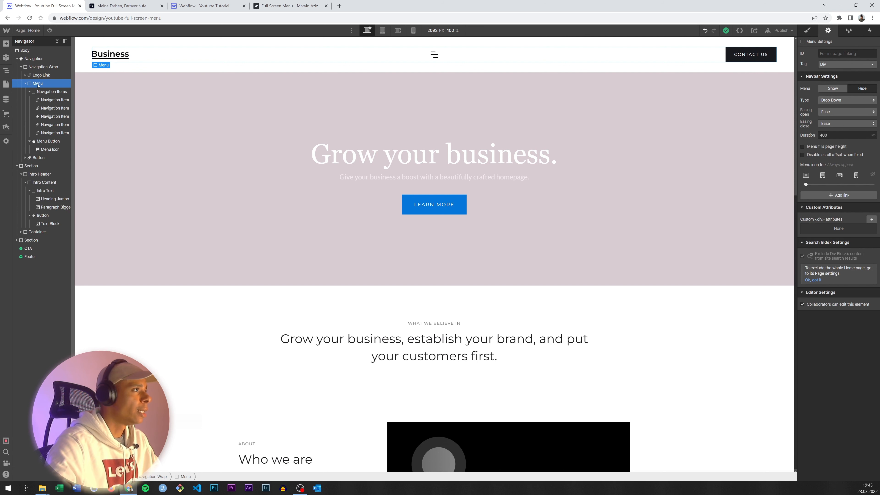
Step: Examine the navbar's structure by selecting the Navigation, Navigation Wrap, Logo Link and Button elements
click(39, 59)
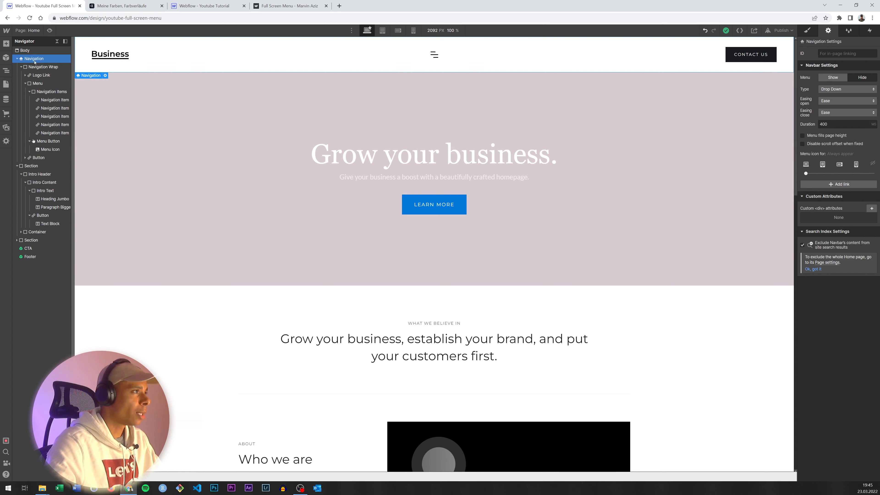
click(35, 68)
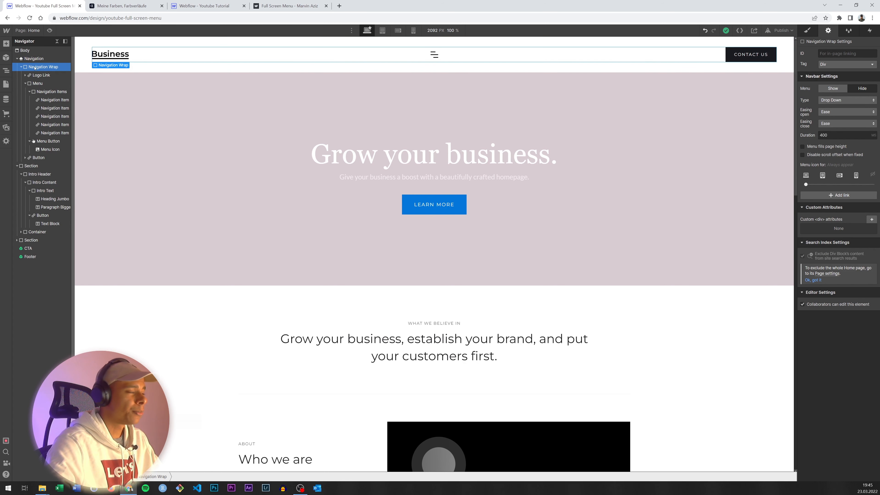
click(38, 76)
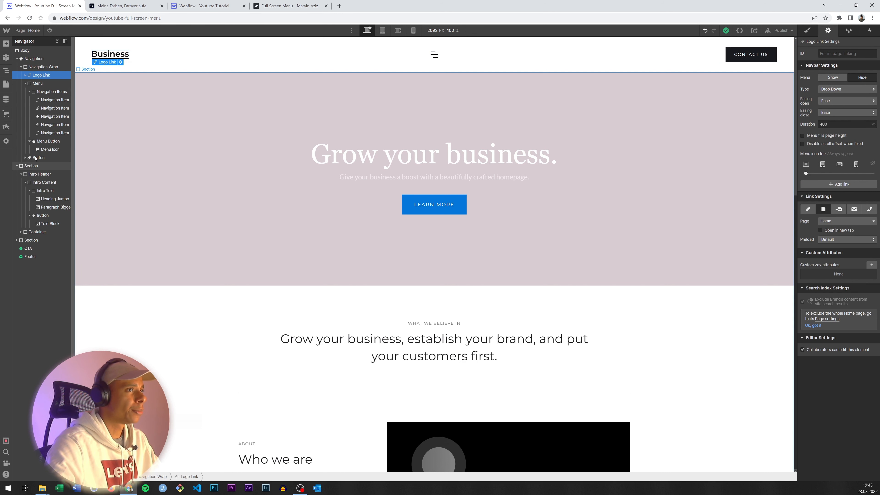
click(36, 157)
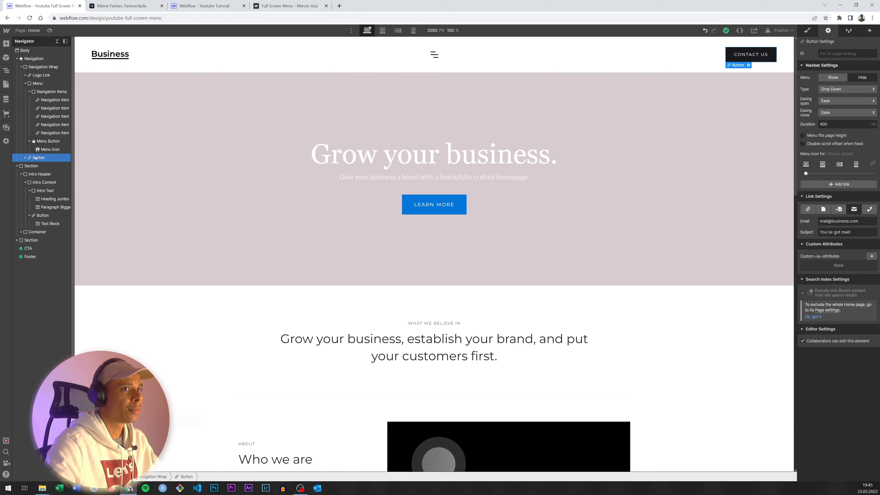
Step: Delete all five Navigation Item links inside the Navigation Items element of the navbar
click(46, 92)
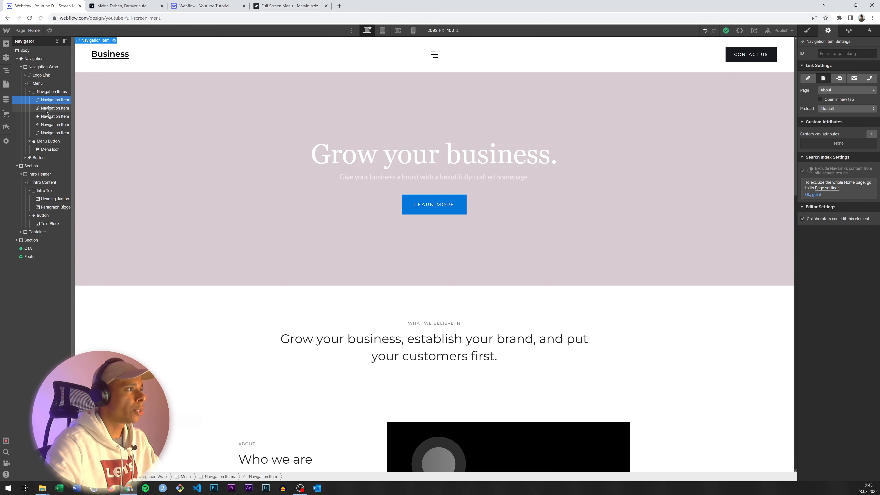
key(Delete)
key(Delete)
key(Delete)
key(Delete)
key(Delete)
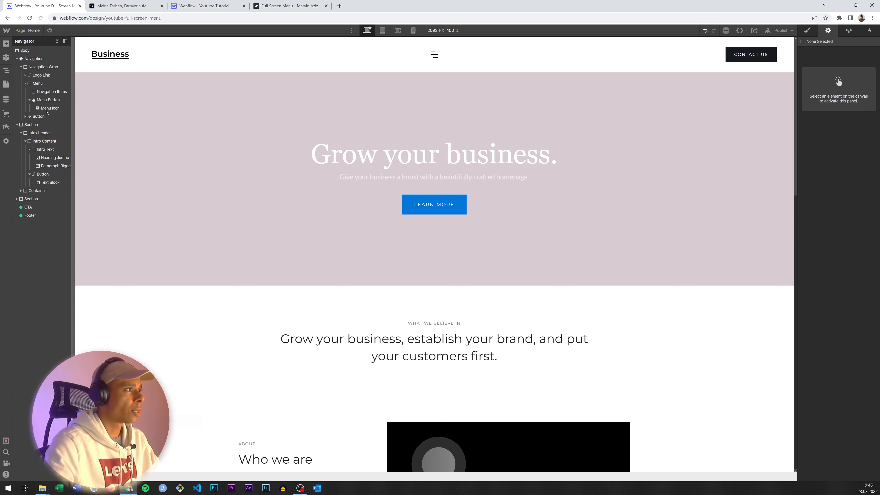
Step: Rename the class of the empty Navigation Items element to nav__wrapper in its style settings
click(44, 91)
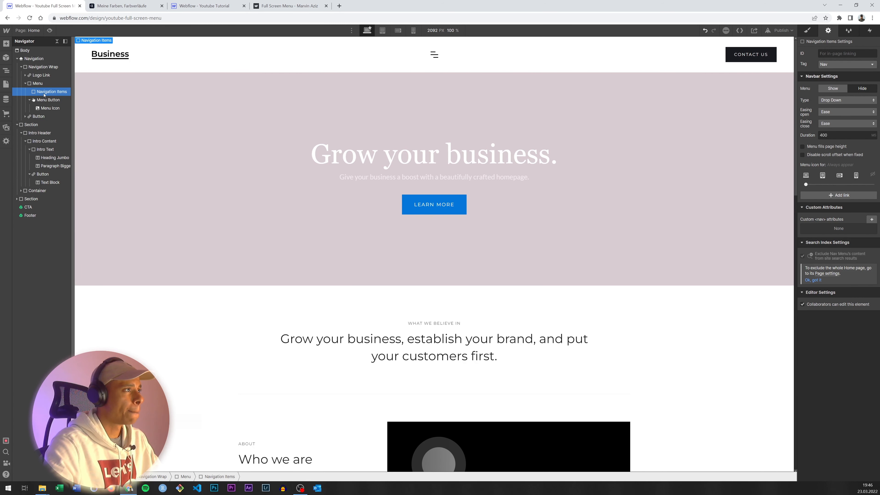
key(s)
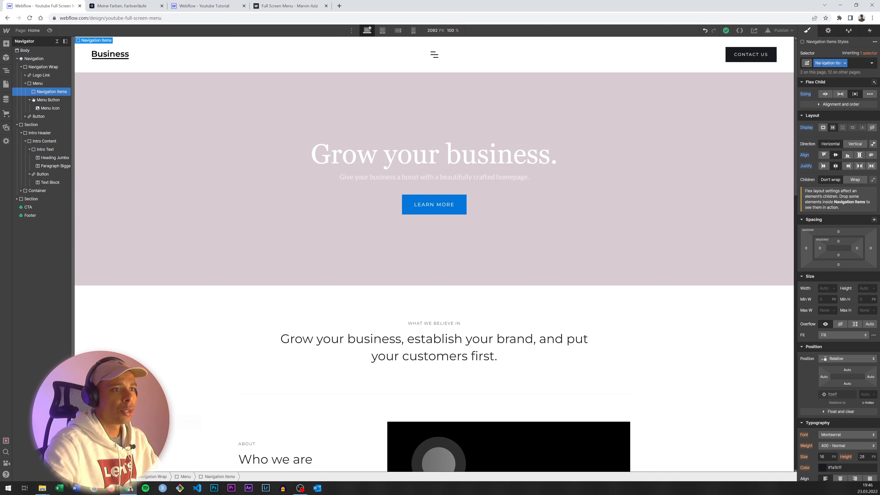
double_click(821, 63)
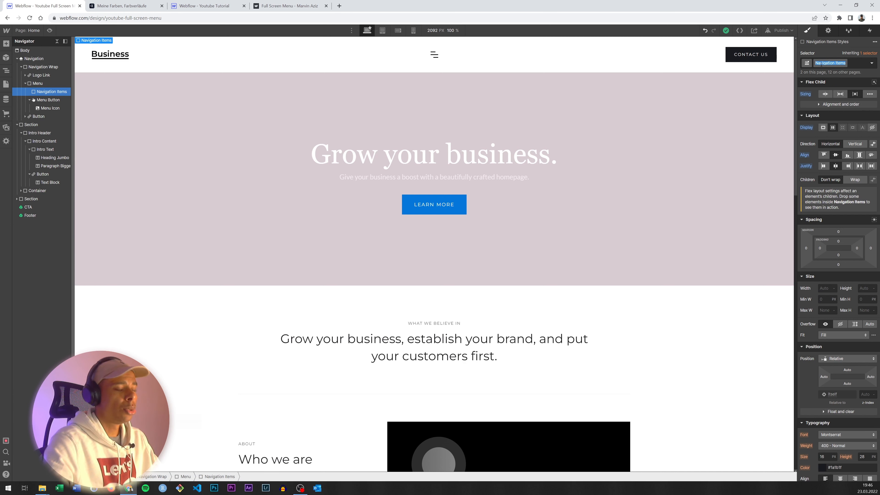
text(nav)
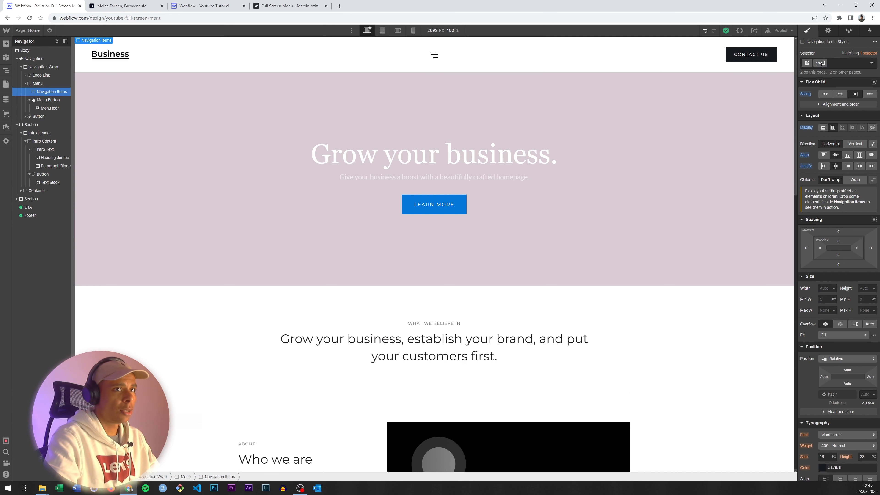
text(__wrap)
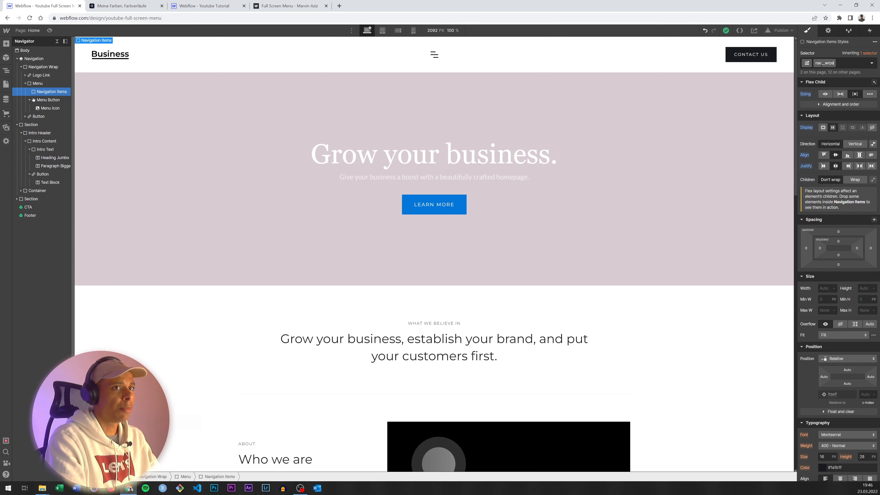
text(per)
key(Return)
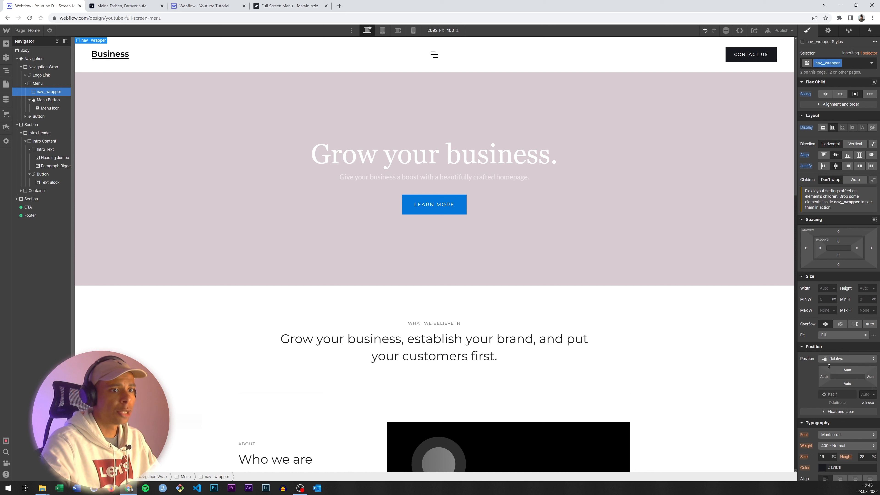
Step: Insert a div block above the Container below the hero and assign it the existing class nav__wrapper
scroll(372, 239, down, 4)
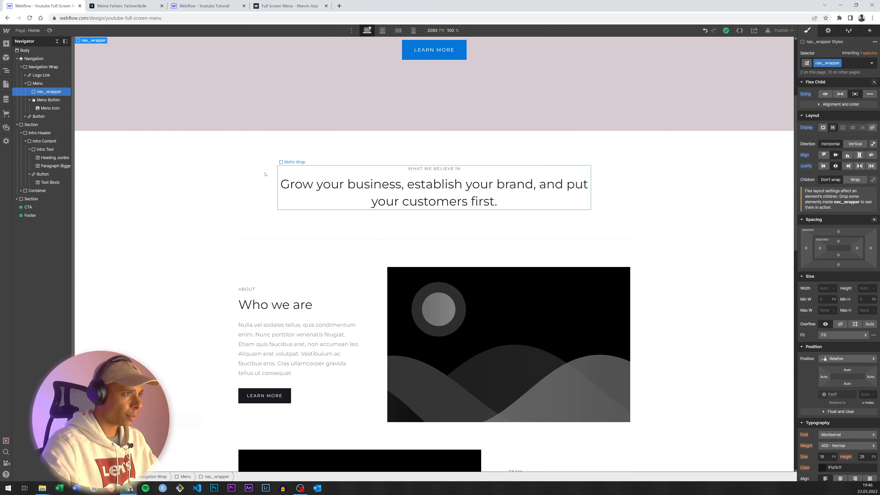
click(244, 170)
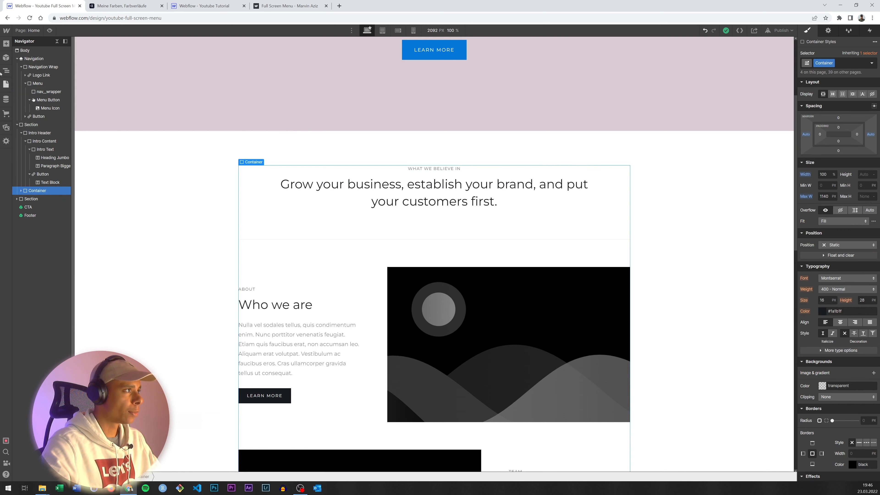
click(6, 45)
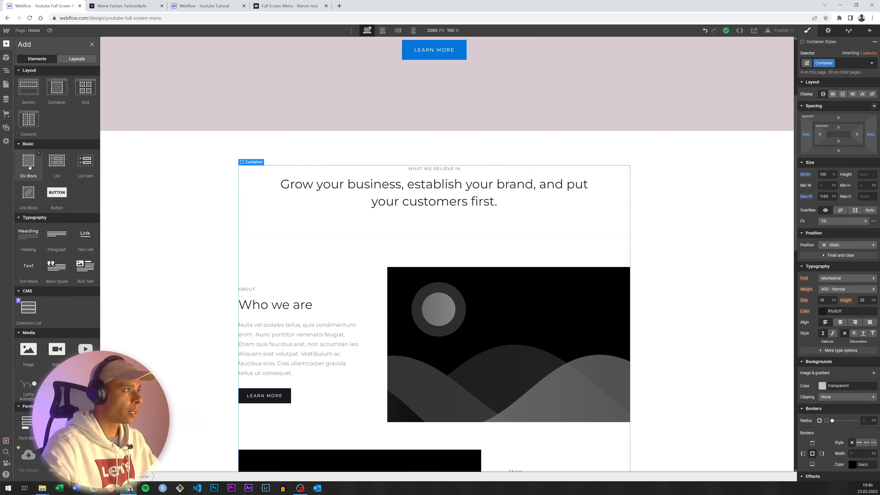
drag(268, 150, 277, 142)
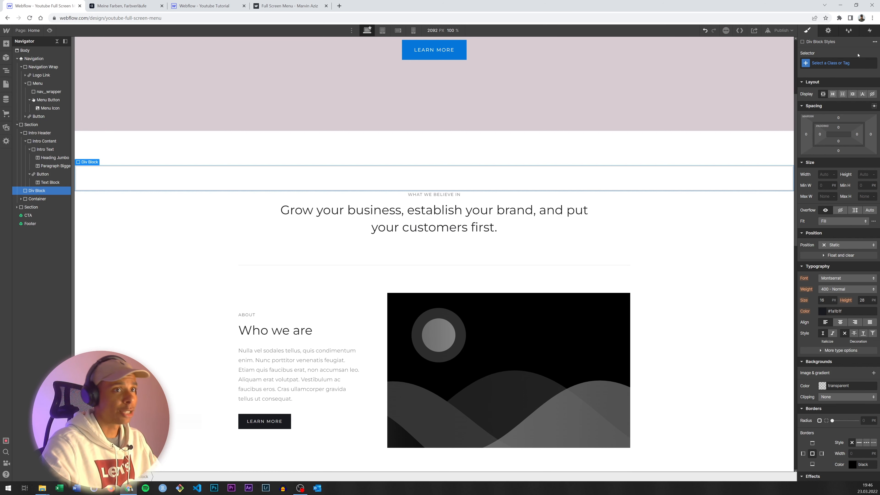
click(828, 63)
text(nav_)
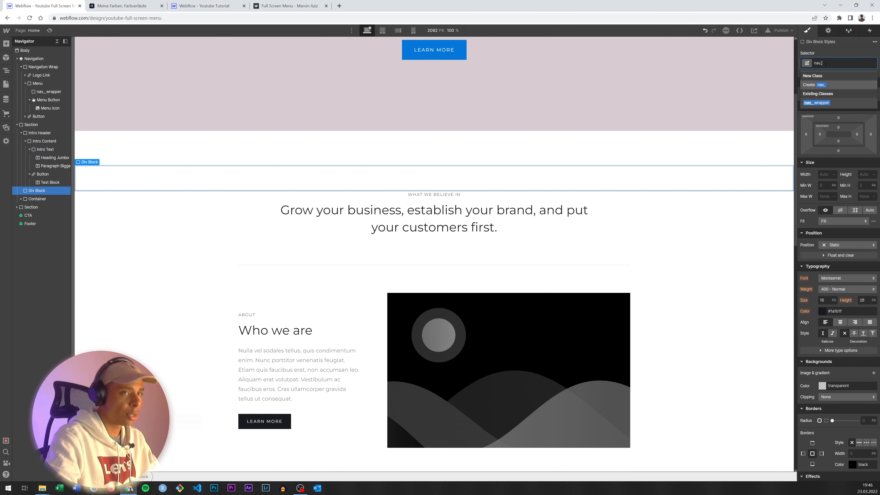
key(Down)
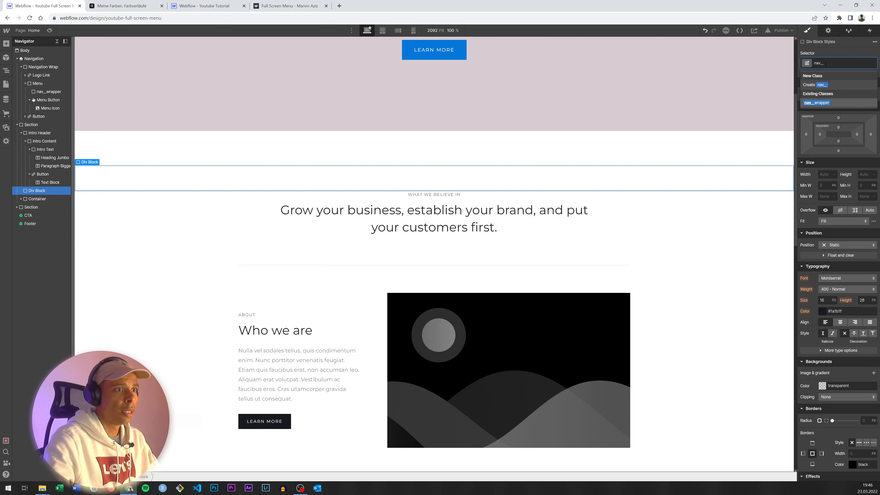
key(Return)
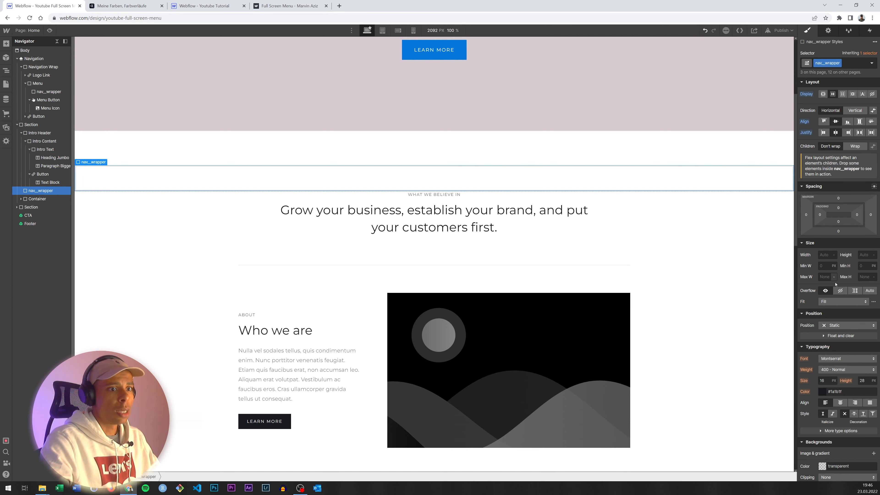
Step: Set the background color of nav__wrapper to the saved Light Grey swatch
scroll(836, 304, down, 3)
click(821, 366)
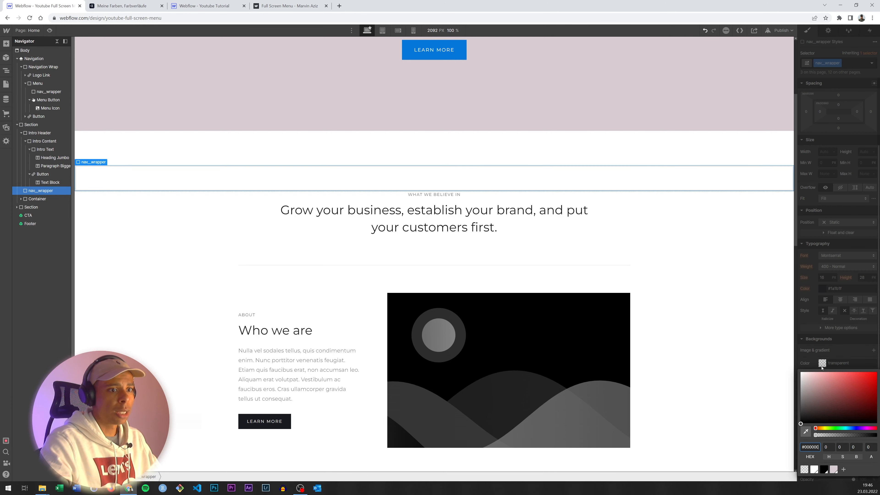
click(833, 469)
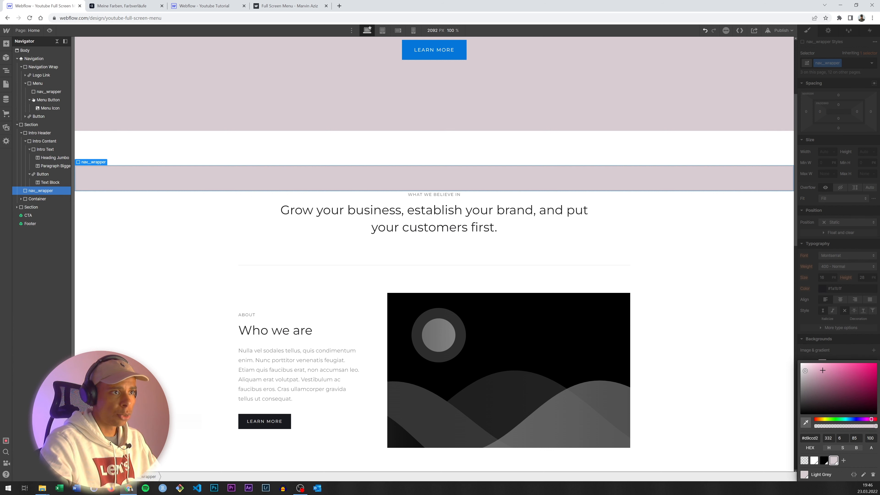
click(828, 353)
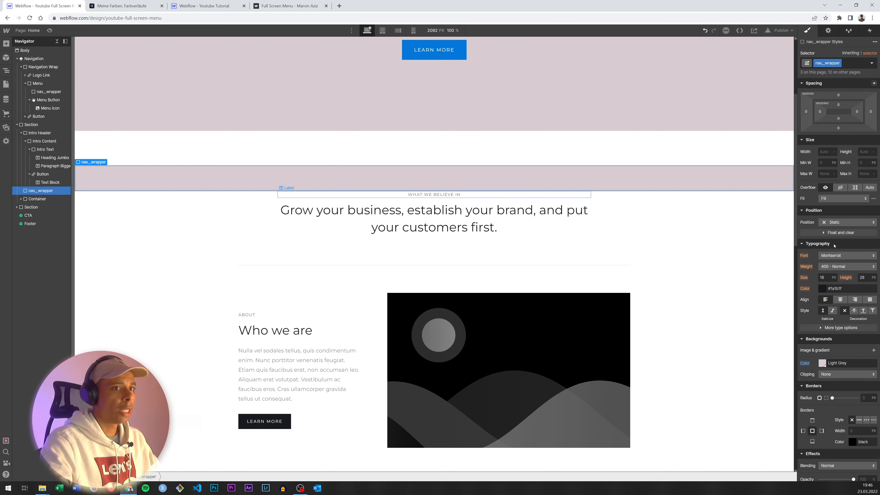
Step: Set the height of nav__wrapper to 100 vh
click(870, 152)
text(100)
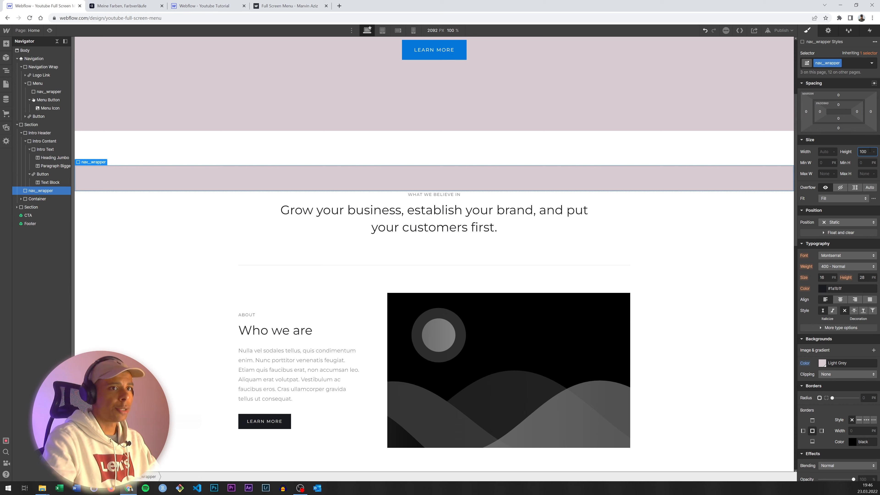
text(vh)
key(Return)
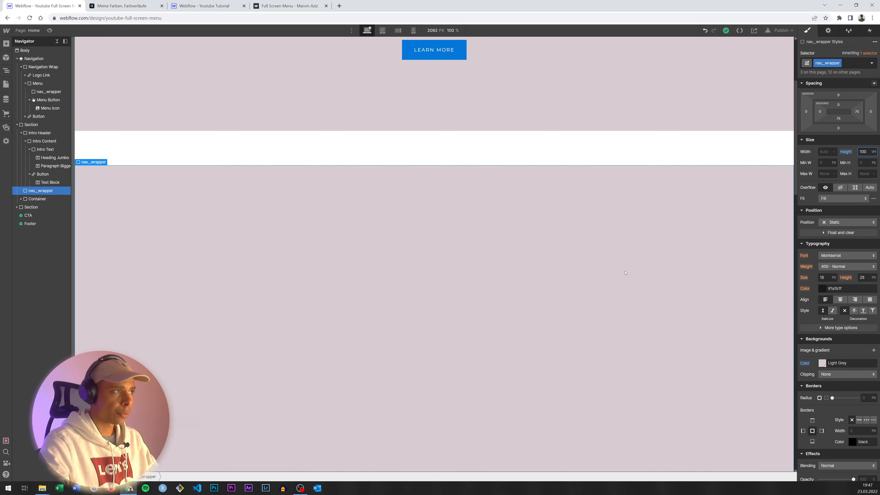
Step: Set the width of nav__wrapper to 100%
scroll(623, 272, up, 4)
scroll(622, 273, down, 1)
scroll(622, 274, down, 5)
scroll(622, 274, down, 2)
scroll(622, 274, up, 2)
click(824, 152)
text(1)
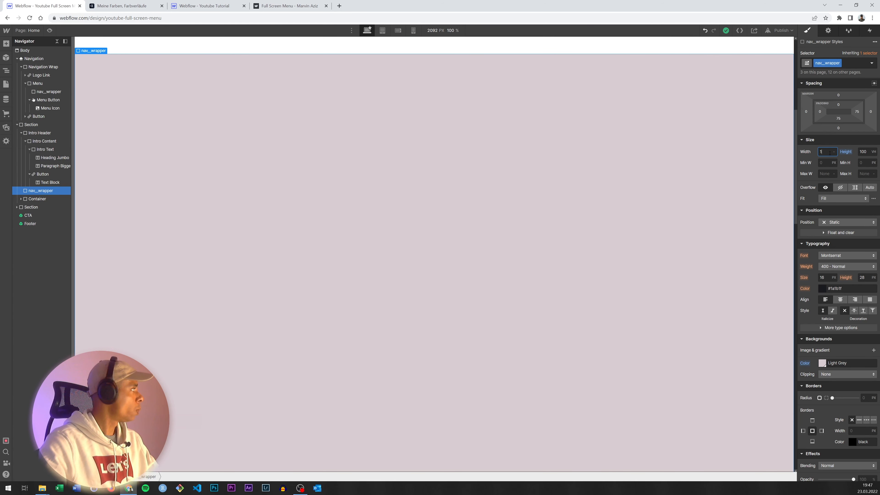
text(00)
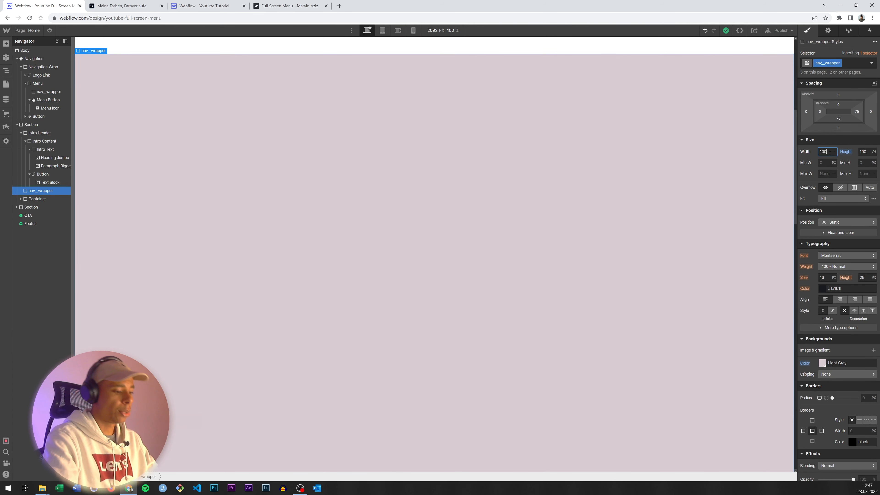
text(%)
key(Return)
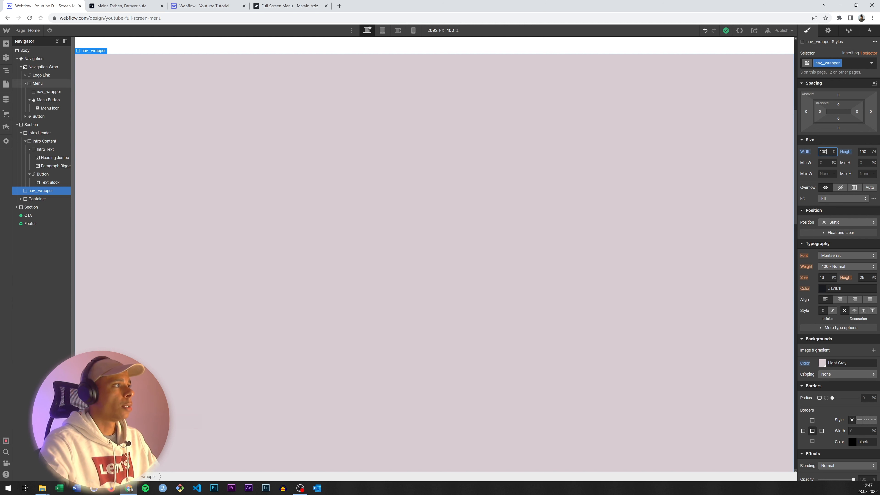
Step: Add a div block inside nav__wrapper and give it the new class nav__link_wrapper
click(6, 43)
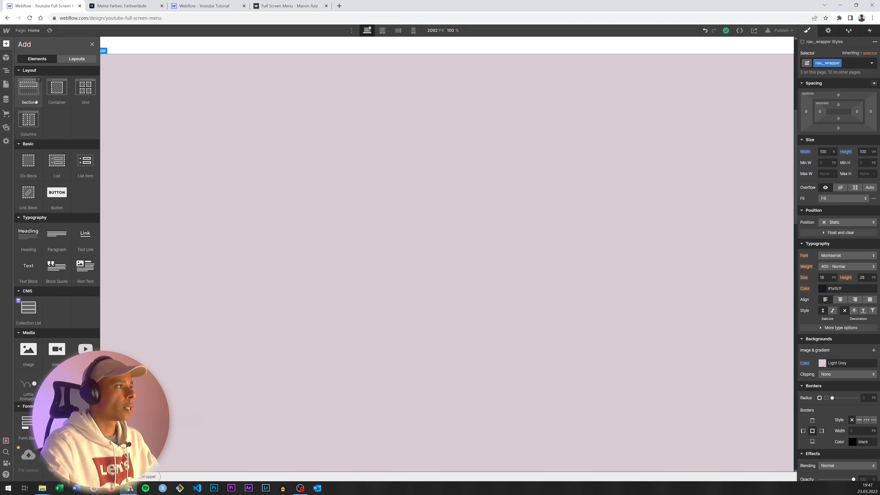
drag(33, 154, 434, 267)
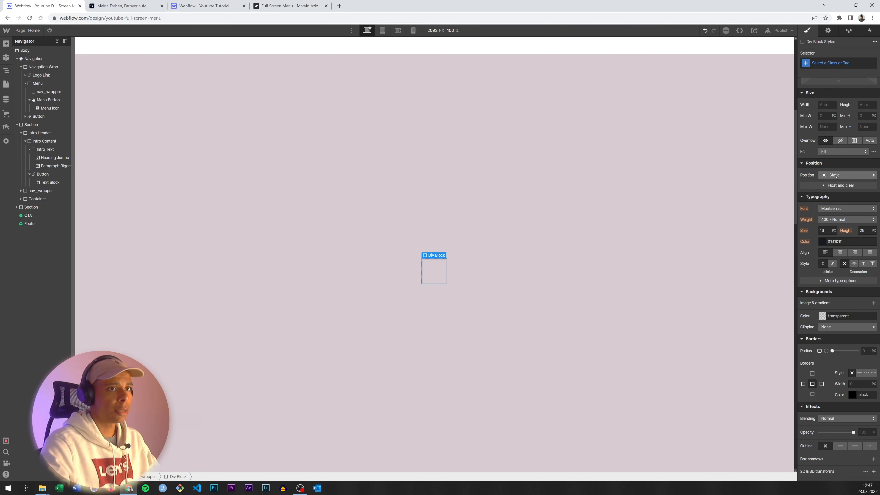
click(825, 62)
text(nav__)
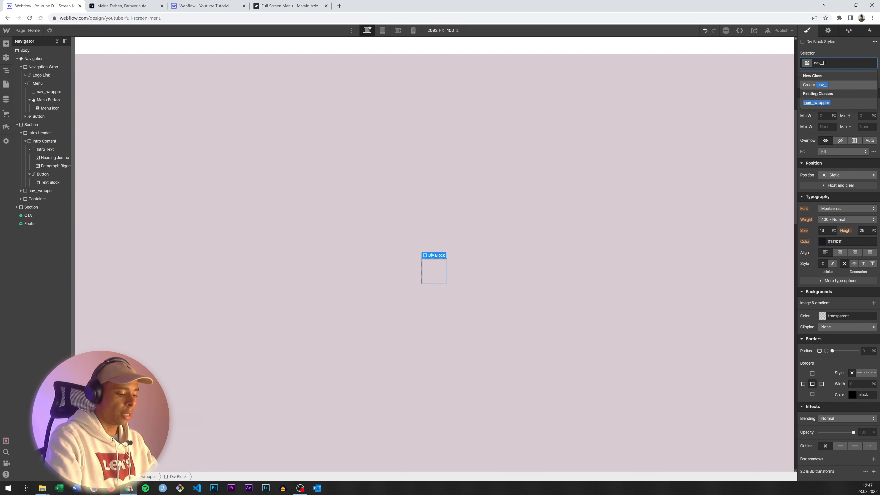
text(lin)
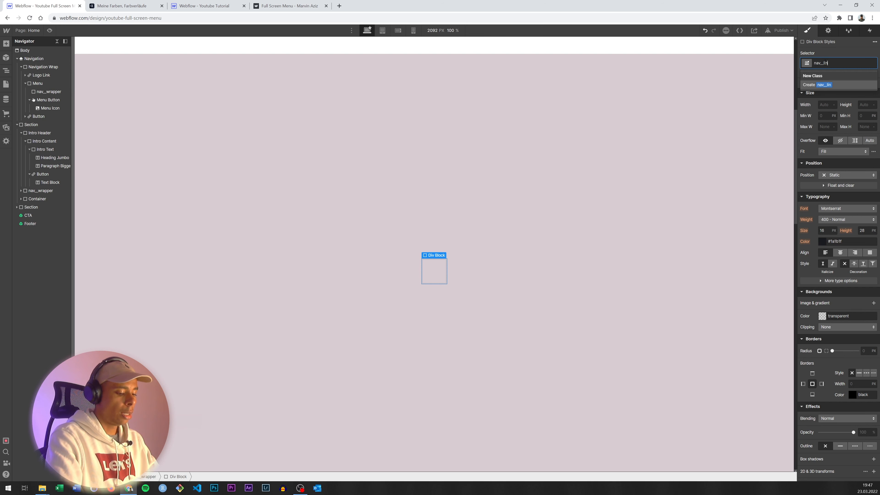
text(k_wrapper)
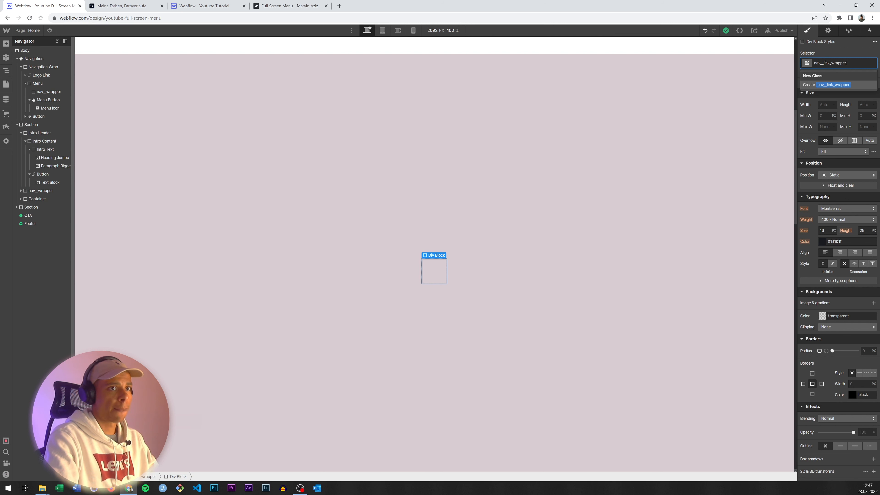
key(Return)
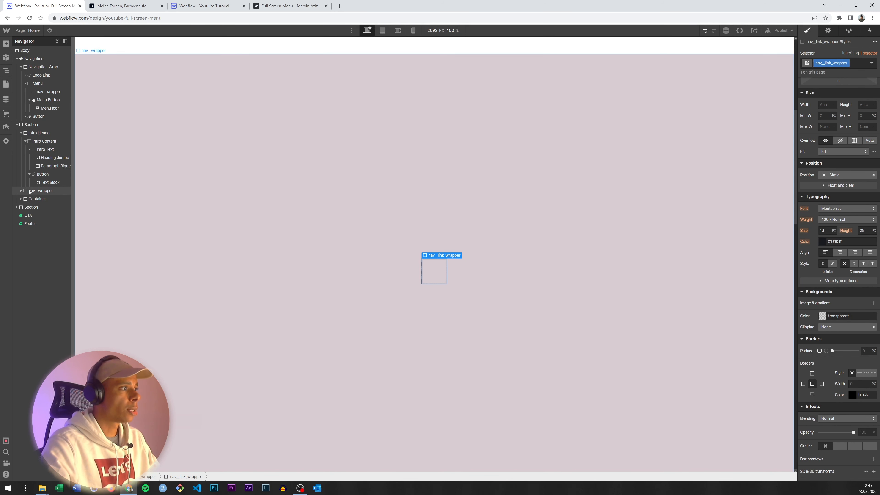
Step: Insert a link block inside nav__link_wrapper and give it the new class nav__link_block
click(21, 190)
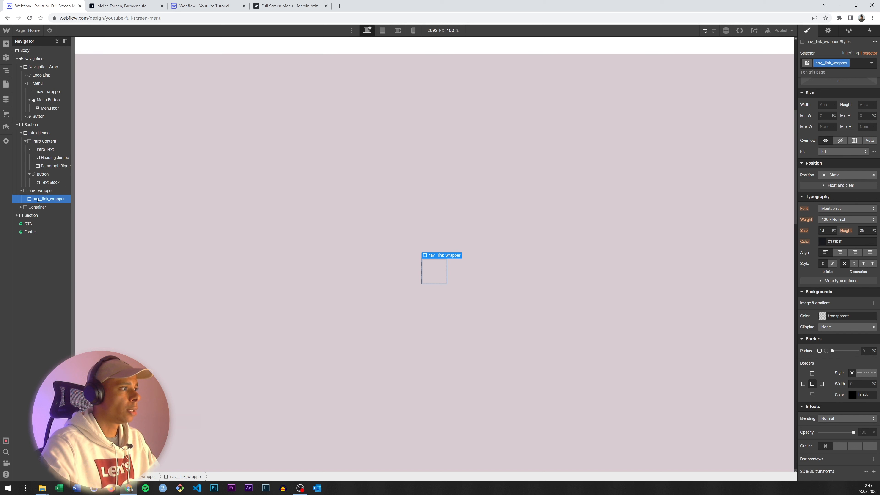
click(6, 43)
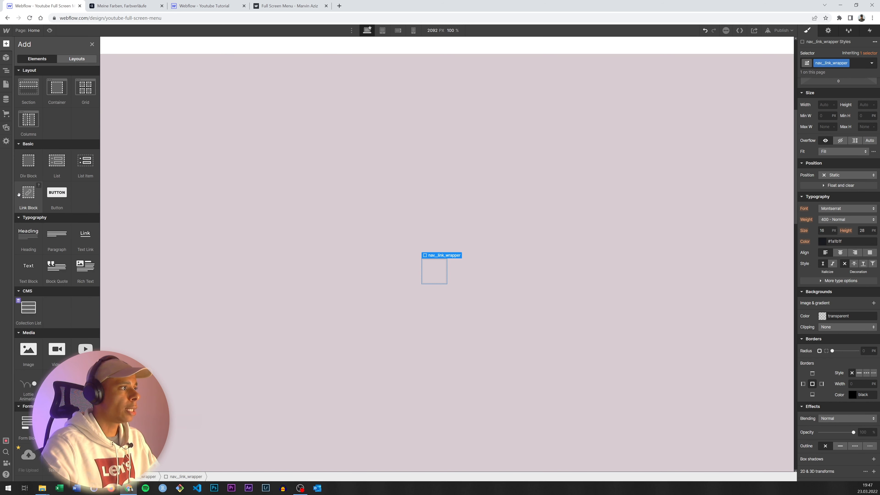
click(19, 194)
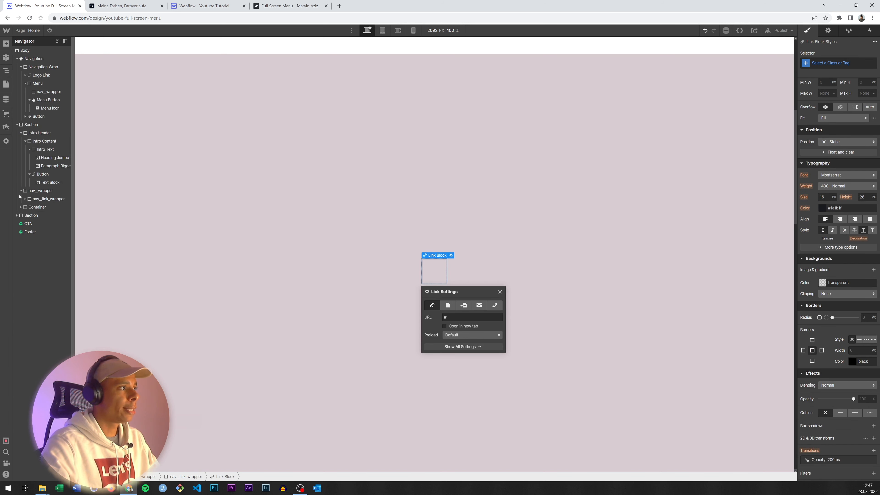
click(827, 65)
text(nav__link_block)
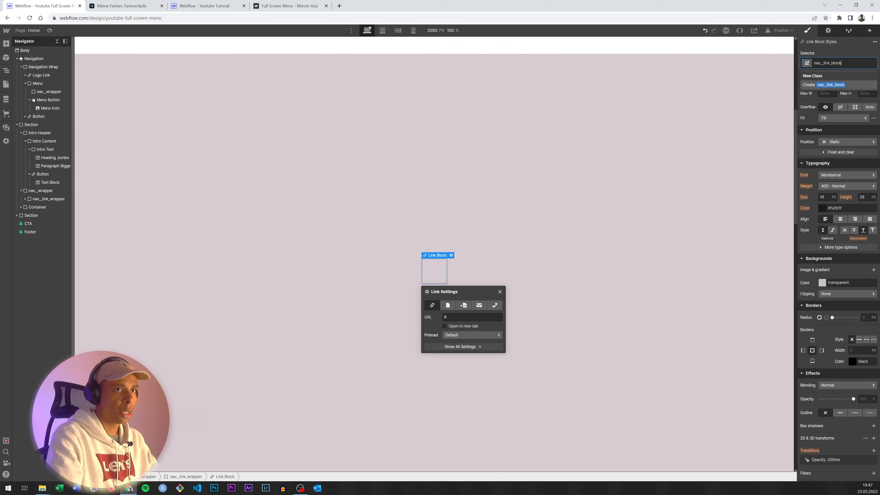
key(Return)
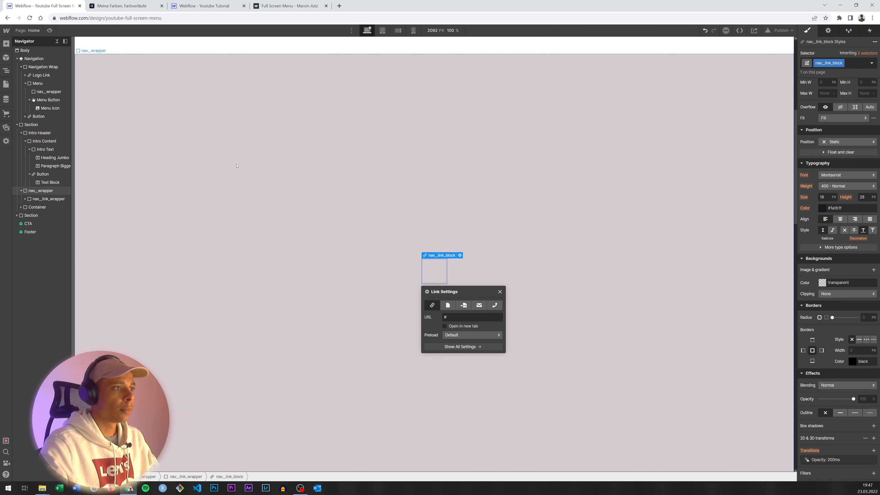
Step: Set nav__link_wrapper to a horizontal flex layout with its children centered on both axes
click(25, 199)
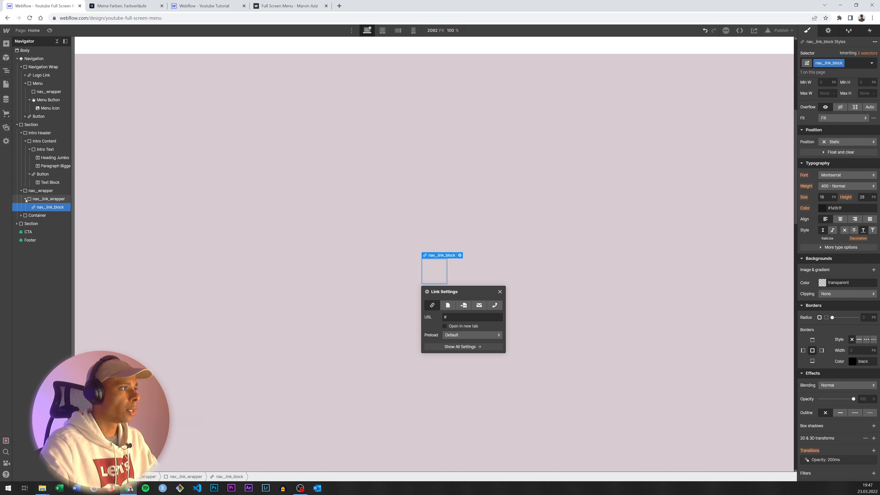
click(43, 199)
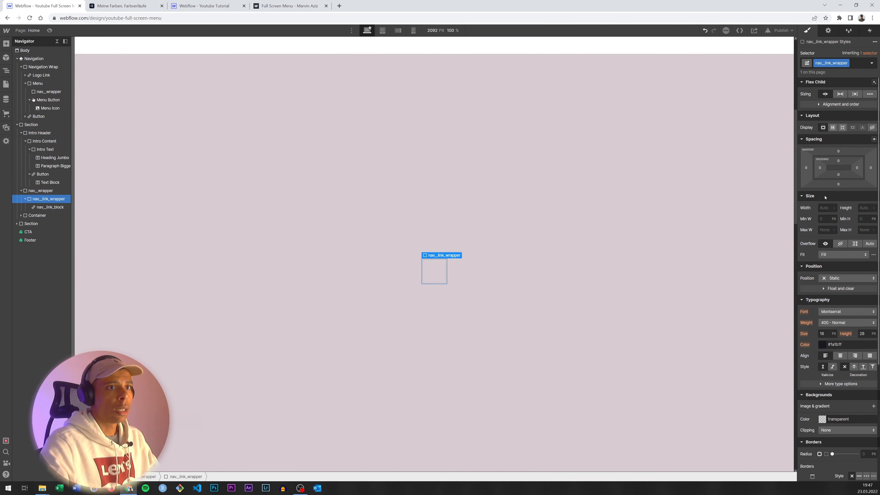
click(832, 128)
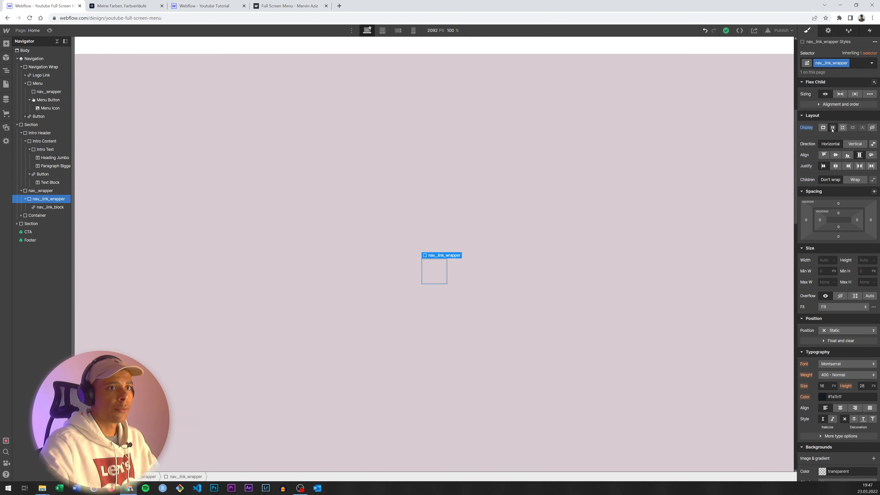
click(835, 166)
click(835, 155)
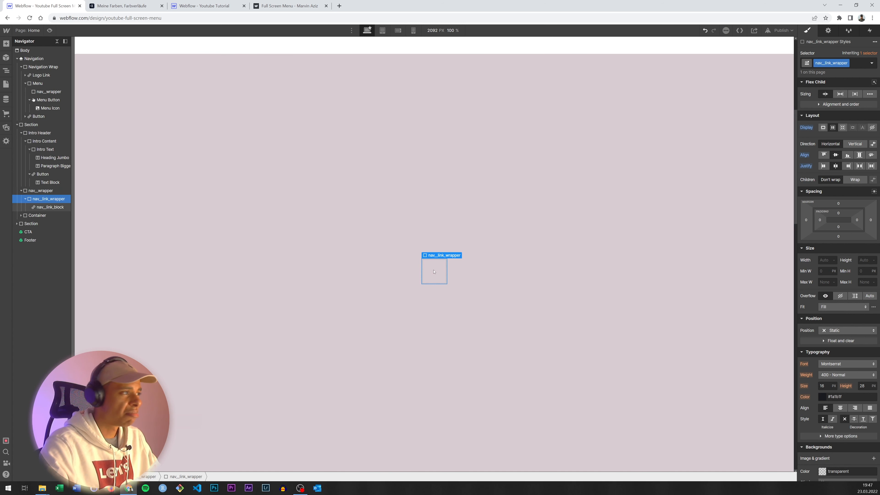
Step: Add a text block reading Home inside nav__link_block and remove the link block's text underline
click(44, 208)
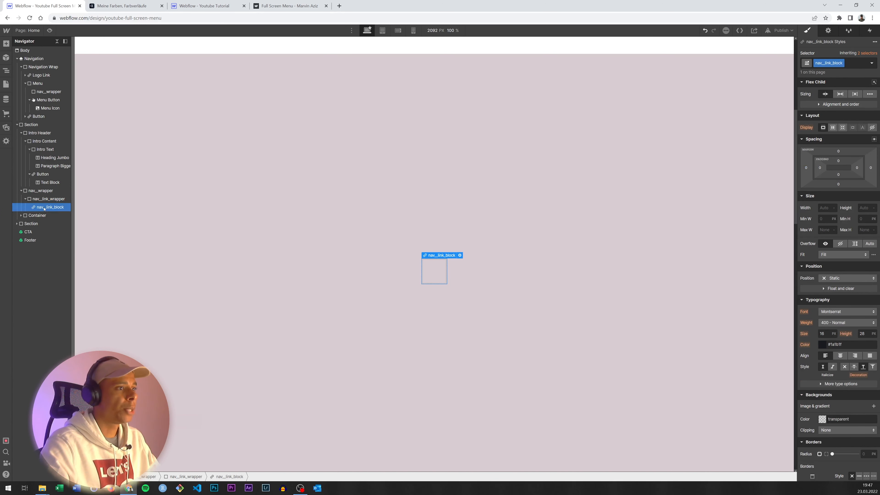
click(6, 44)
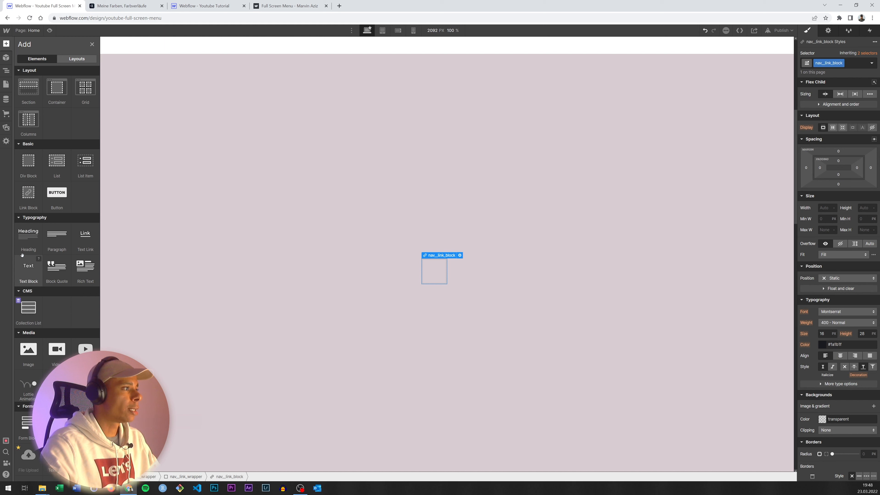
click(23, 258)
key(z)
key(Return)
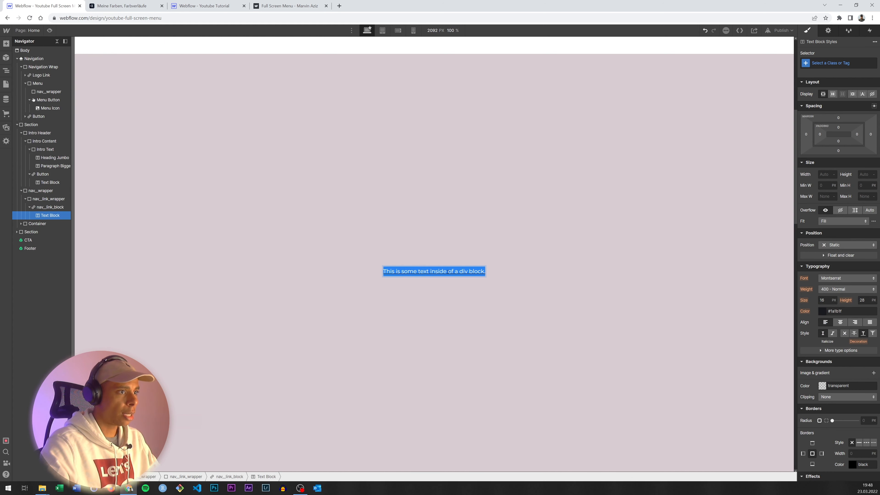
text(Home)
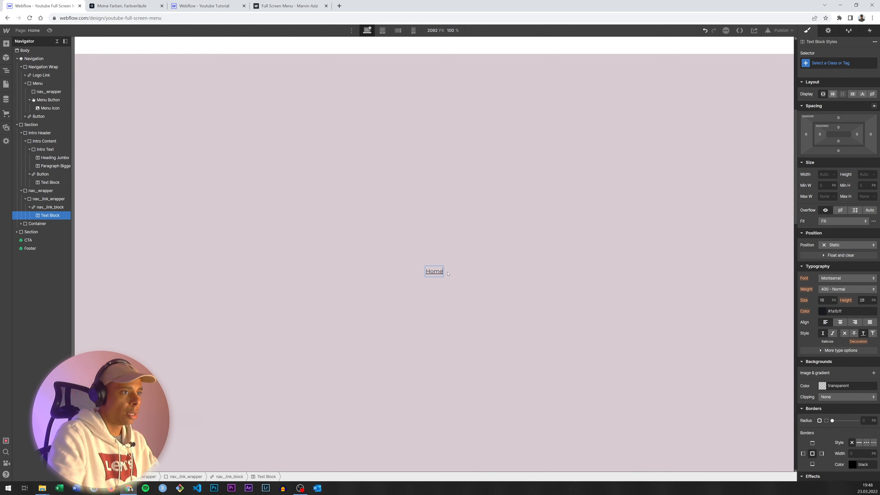
key(Escape)
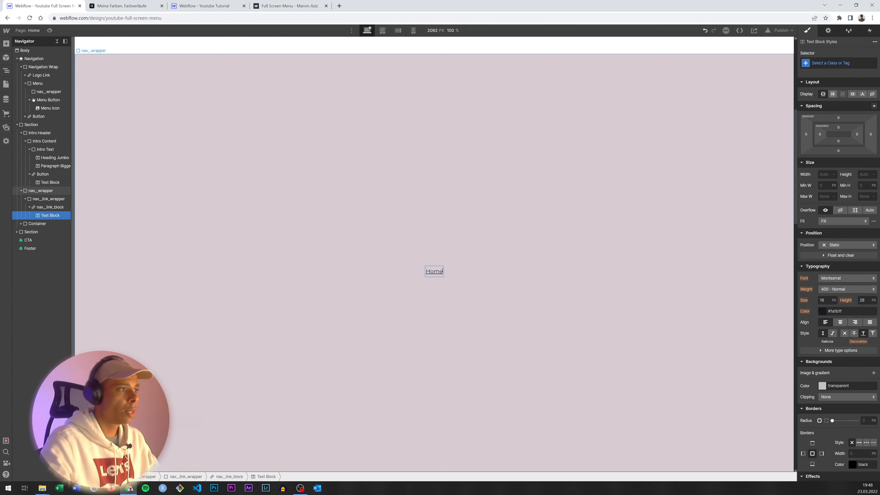
click(51, 208)
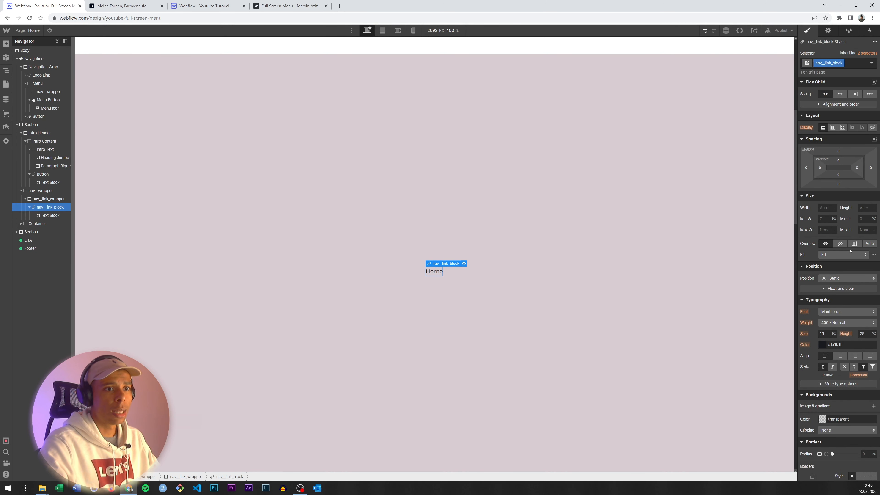
click(843, 367)
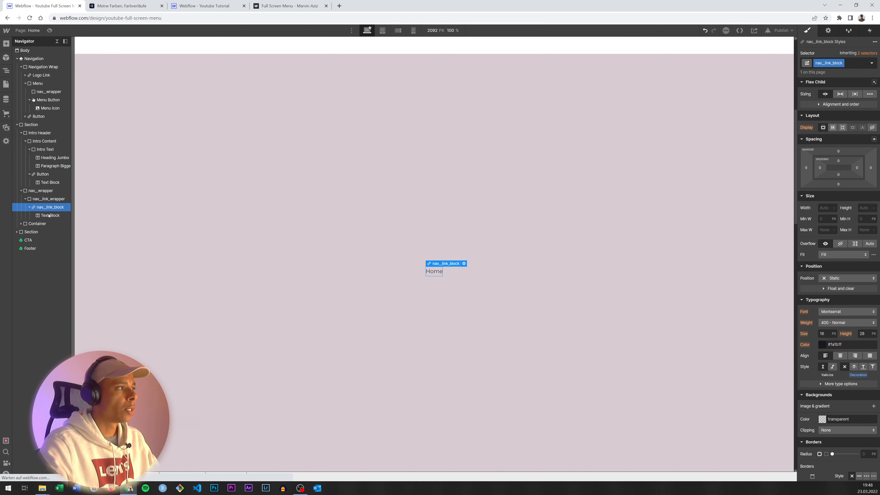
Step: Style the Home text block in Georgia with a font size of 5 em and a line height of 1 em
click(50, 215)
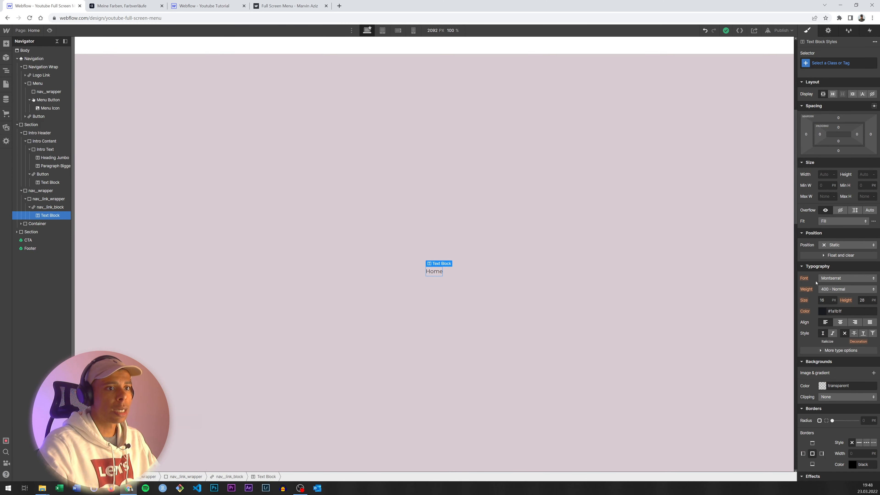
click(835, 279)
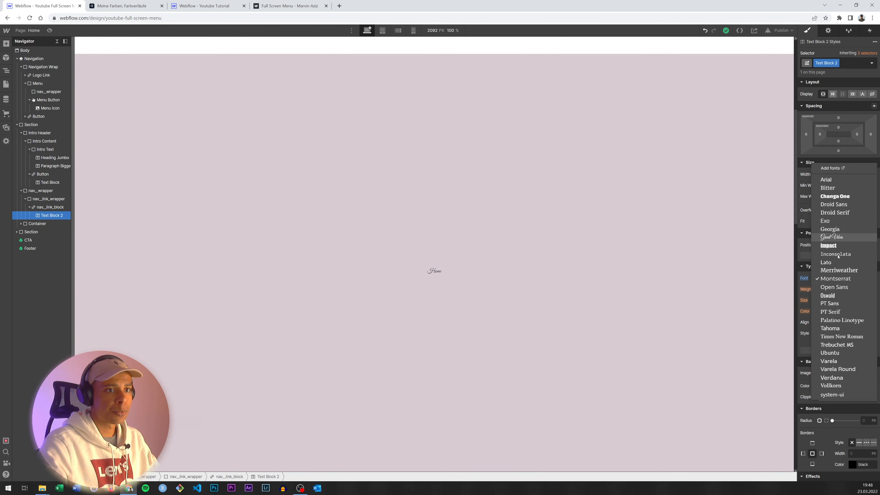
click(824, 229)
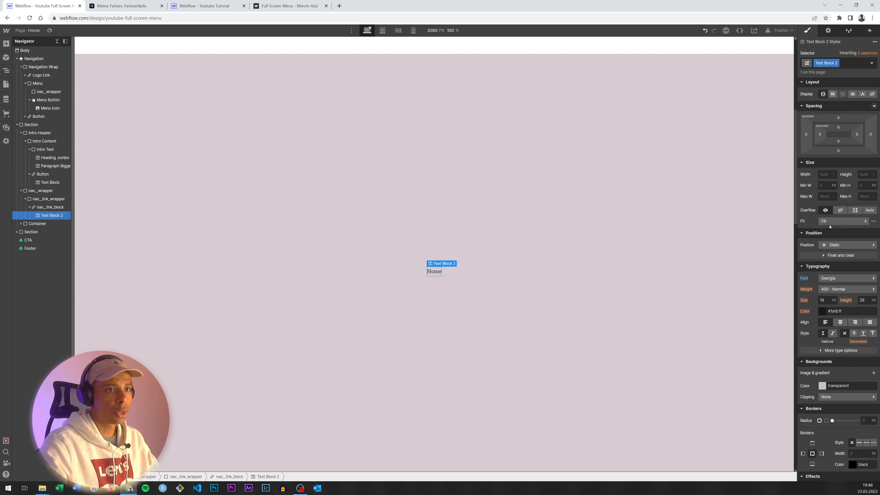
click(824, 301)
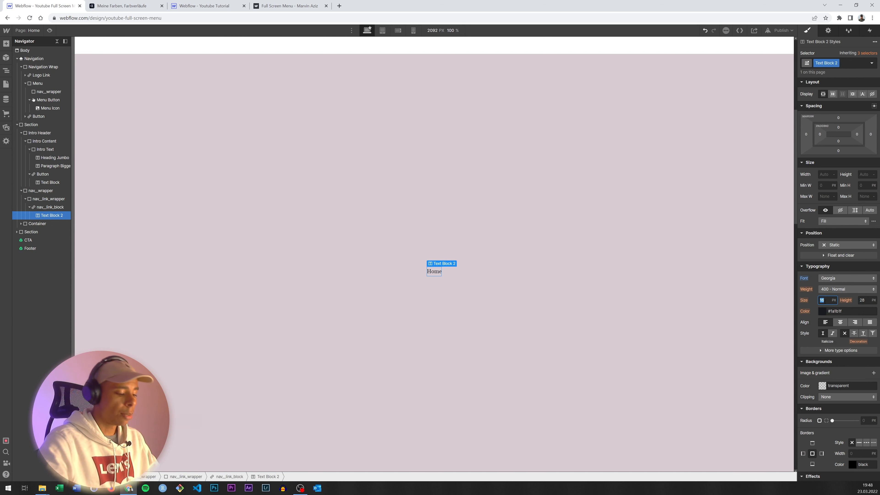
text(5em)
key(Return)
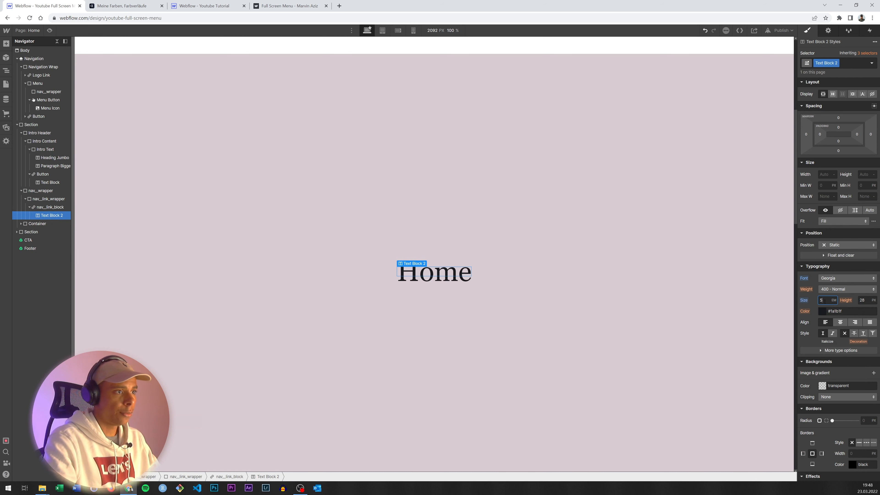
click(866, 300)
text(1em)
key(Return)
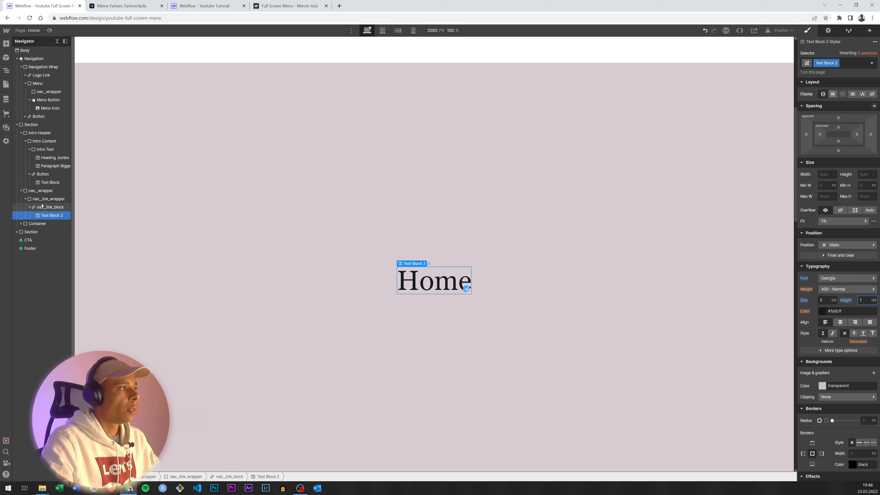
Step: Set the line height of nav__link_block to 1 em
click(48, 199)
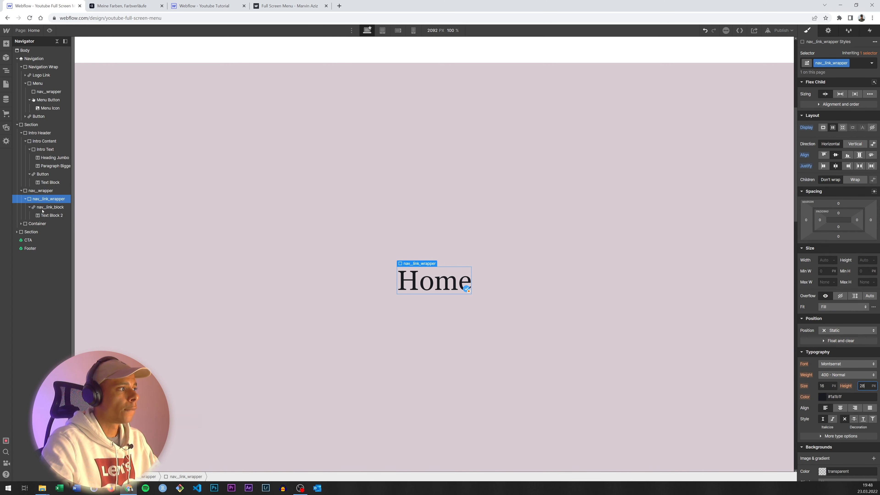
click(49, 206)
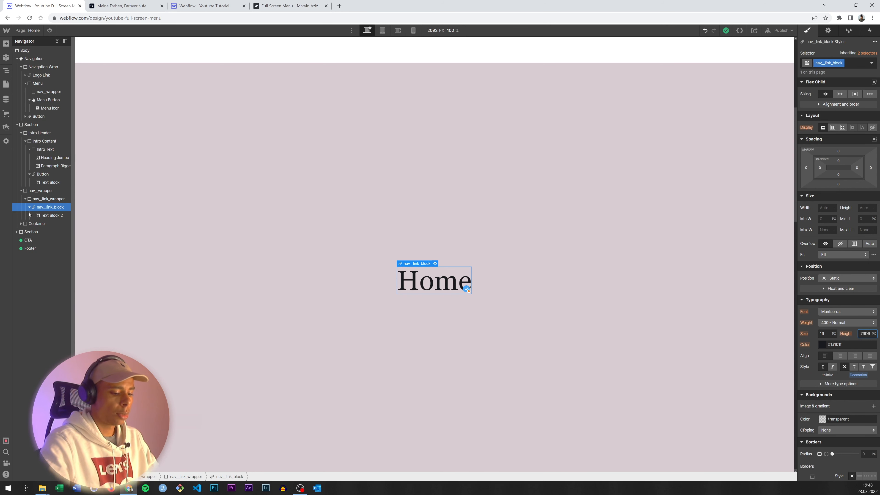
text(#)
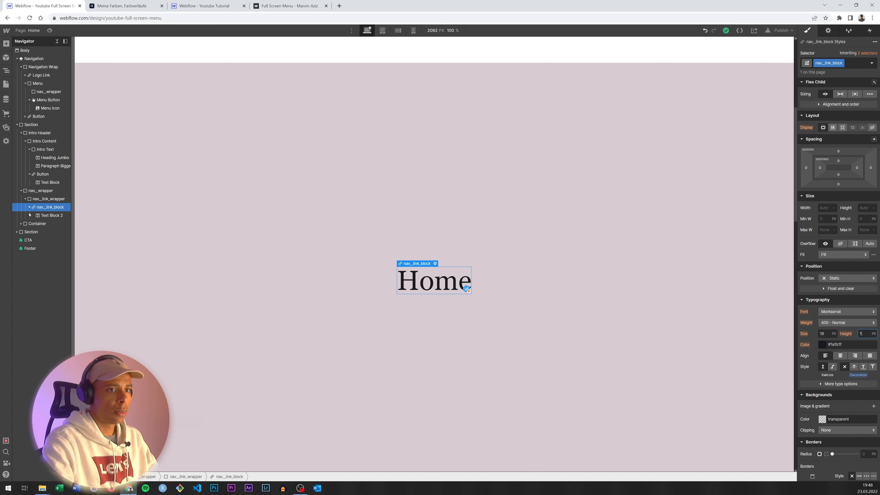
text(em)
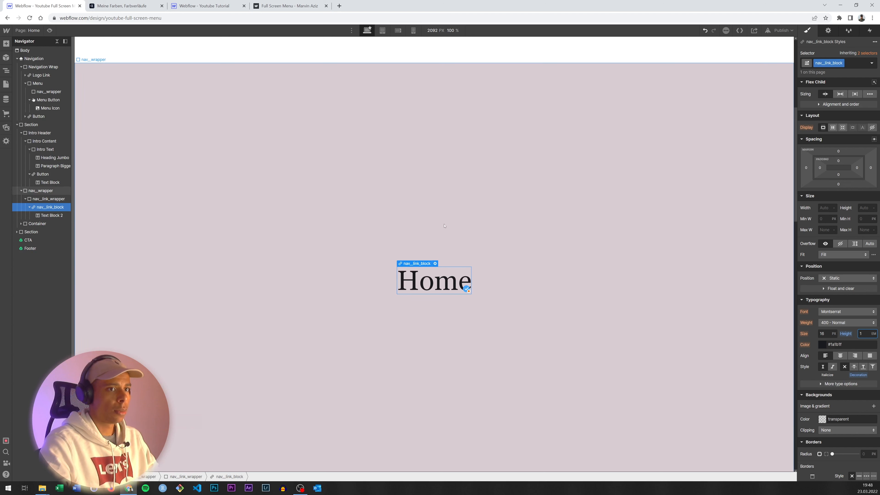
click(723, 265)
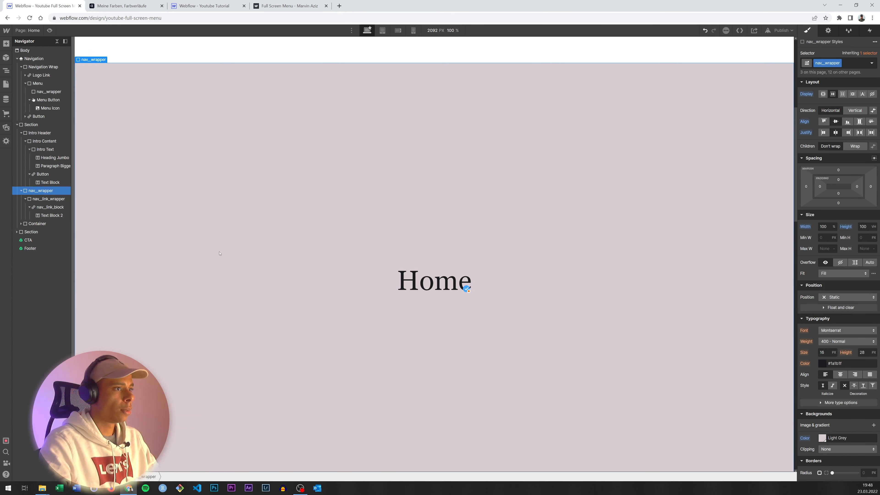
Step: Duplicate the Home text block inside nav__link_block
click(441, 274)
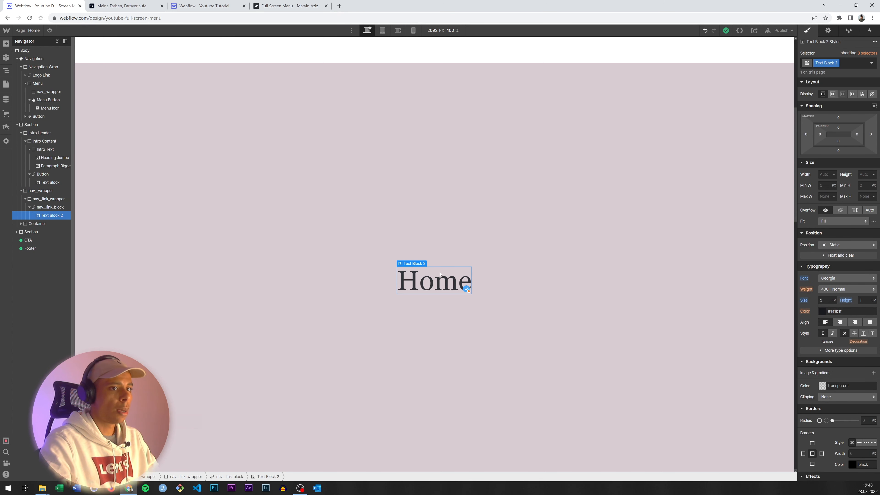
key(ctrl+d)
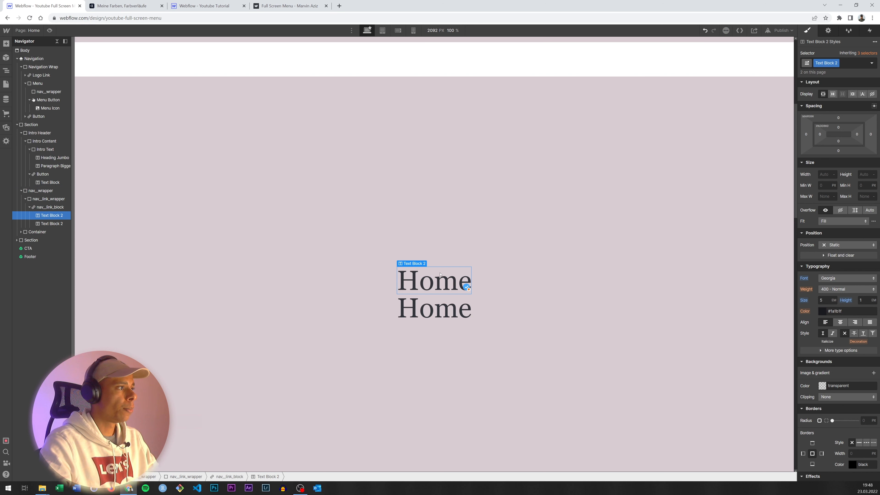
Step: Undo the duplication of the Home text block and duplicate the whole nav__link_block three times instead
key(ctrl+z)
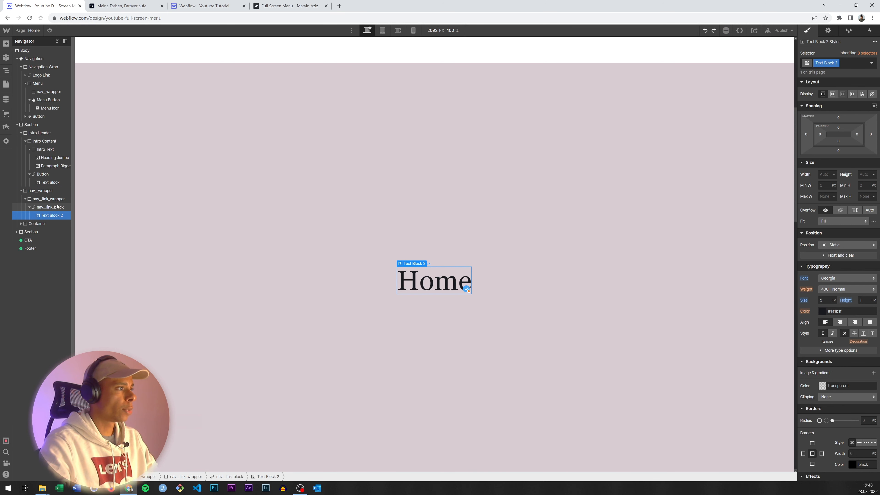
click(58, 207)
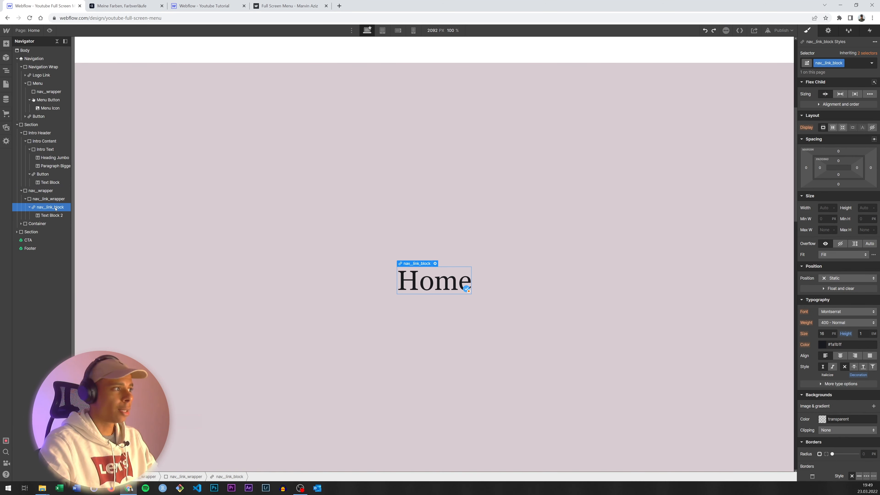
key(ctrl+d)
key(ctrl+d)
key(ctrl+d)
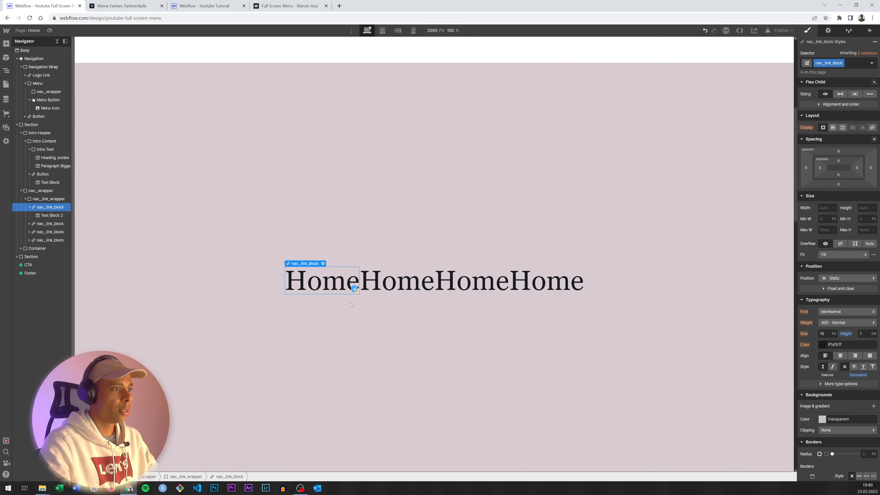
Step: Change the text of the second menu link to About and the third to Projects
click(381, 277)
double_click(381, 277)
text(About)
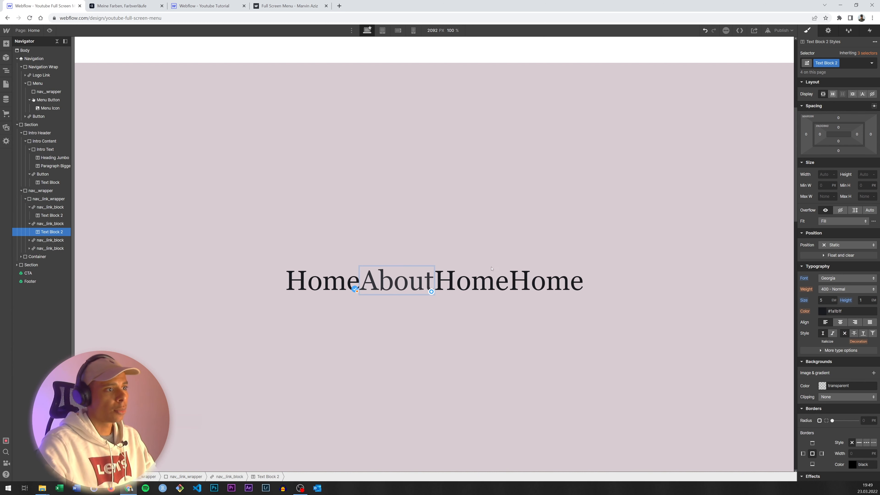
double_click(460, 276)
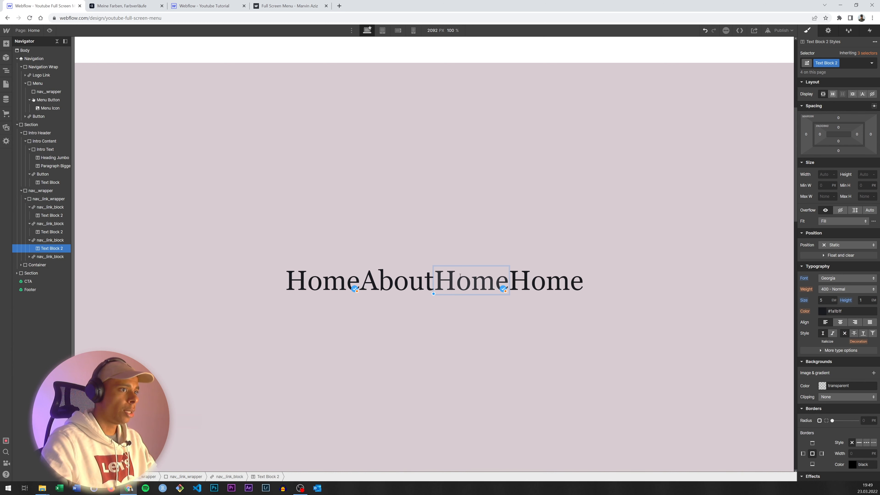
double_click(460, 276)
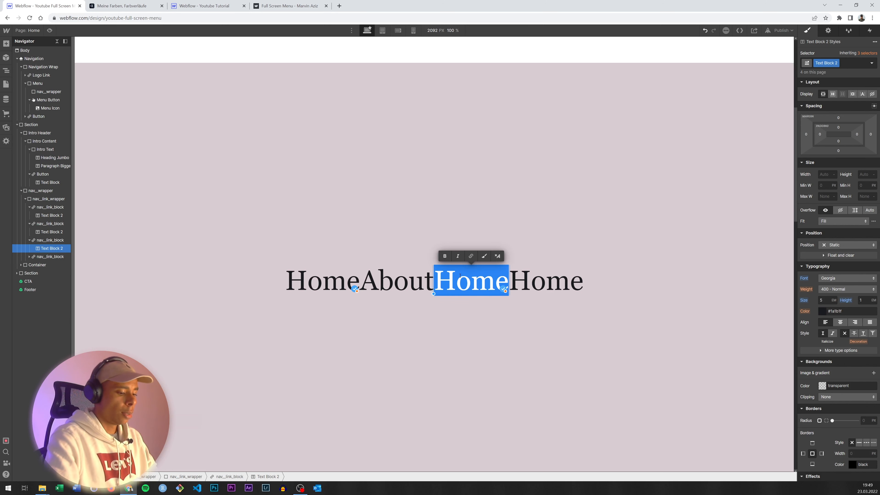
text(Projects)
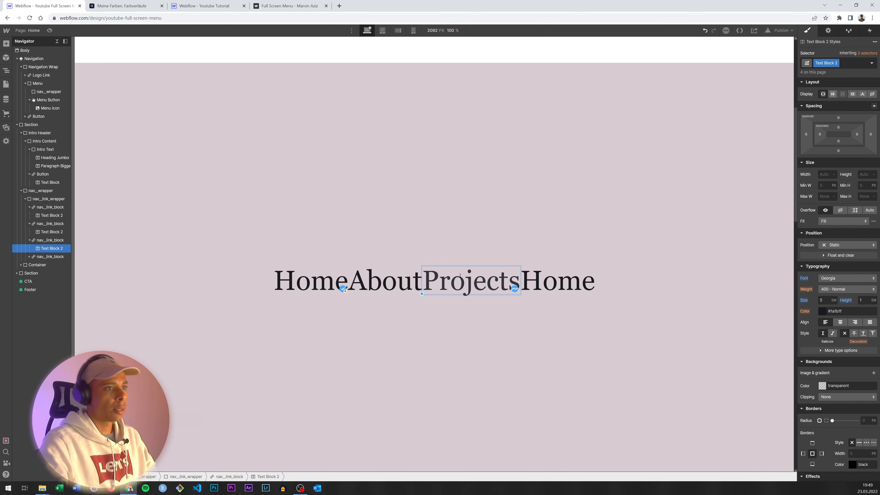
Step: Change the text of the fourth menu link to Contact
double_click(549, 280)
text(Conatct)
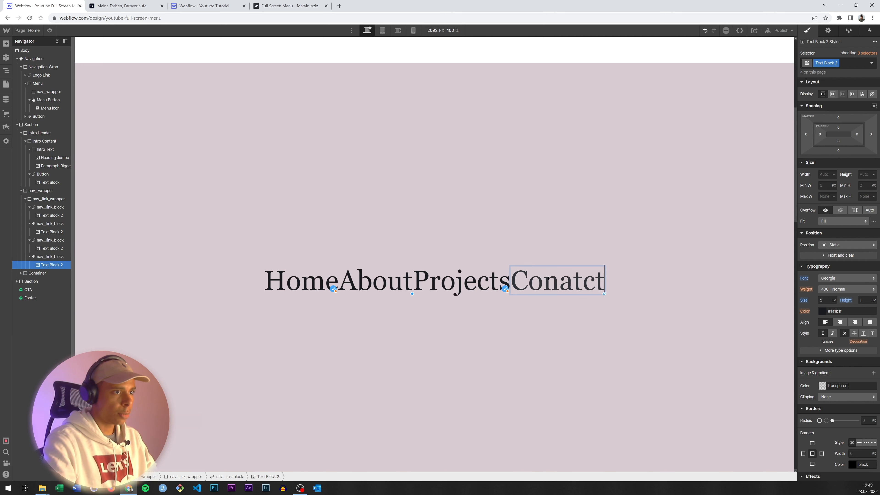
key(BackSpace)
key(BackSpace)
key(BackSpace)
key(BackSpace)
text(tact)
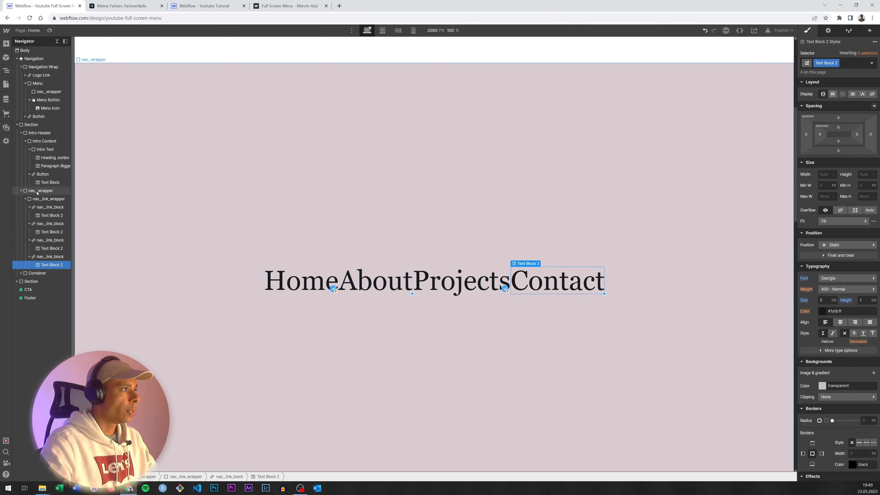
Step: Set the flex direction of nav__link_wrapper to Vertical so the four links stack
click(46, 190)
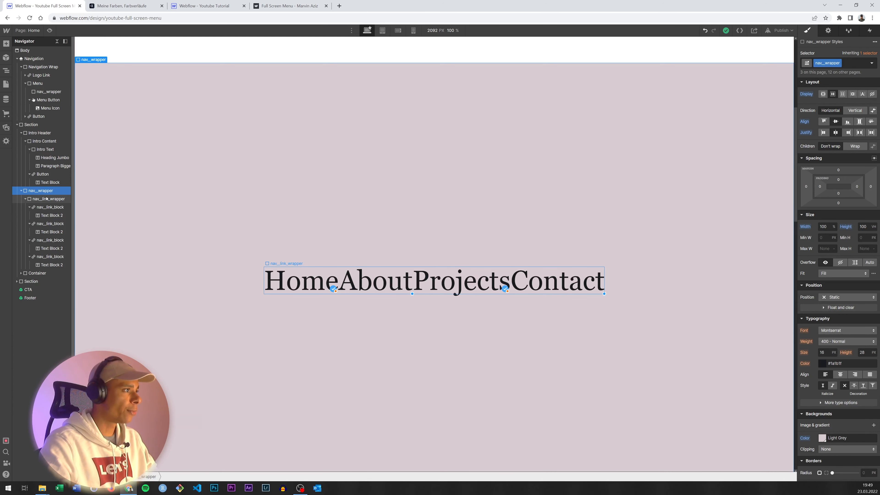
click(49, 199)
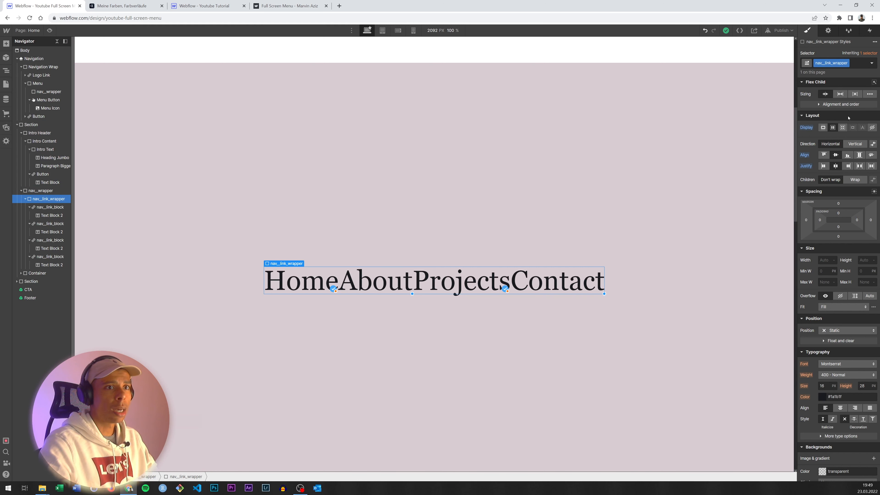
click(855, 144)
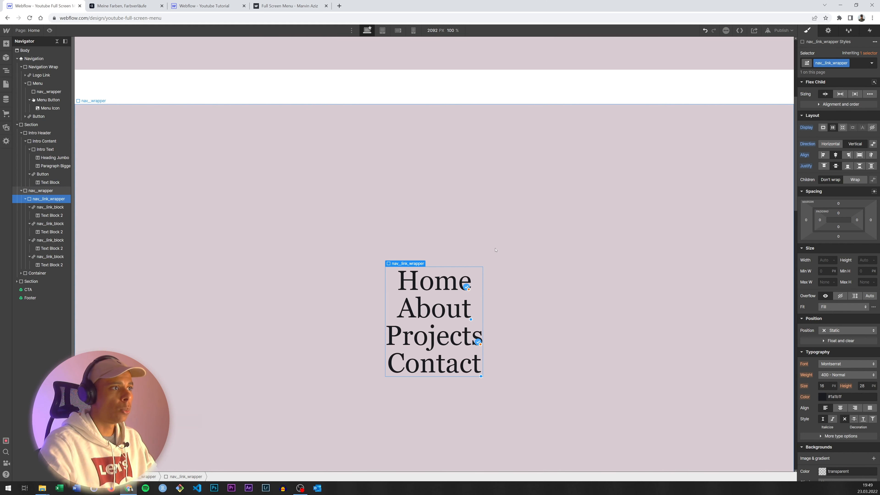
scroll(423, 208, down, 4)
scroll(381, 210, up, 3)
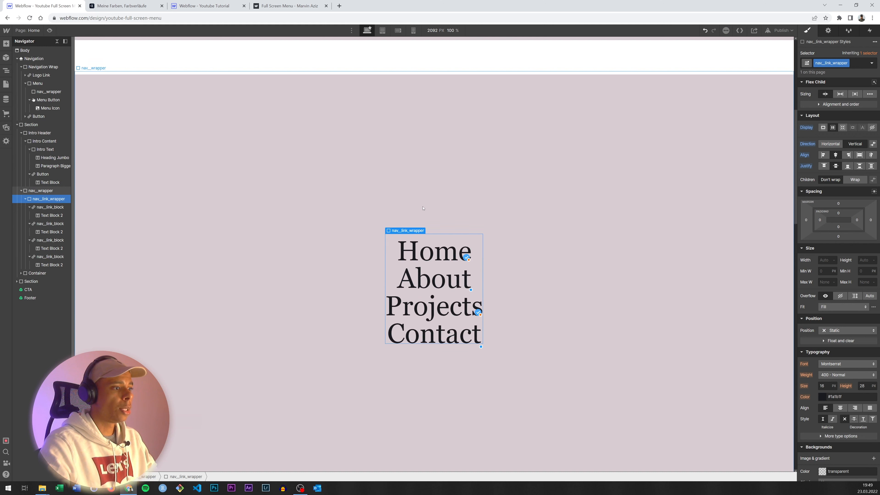
Step: Add bottom padding to nav__link_block to space the menu links apart
click(39, 207)
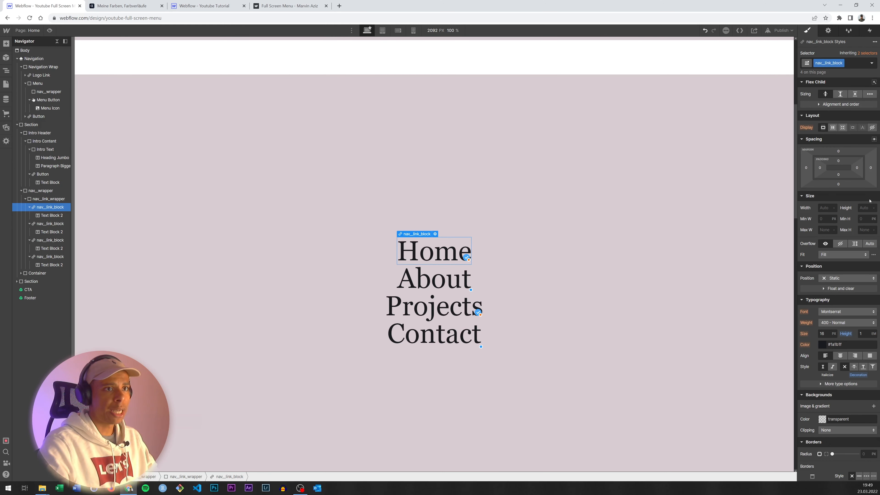
click(45, 200)
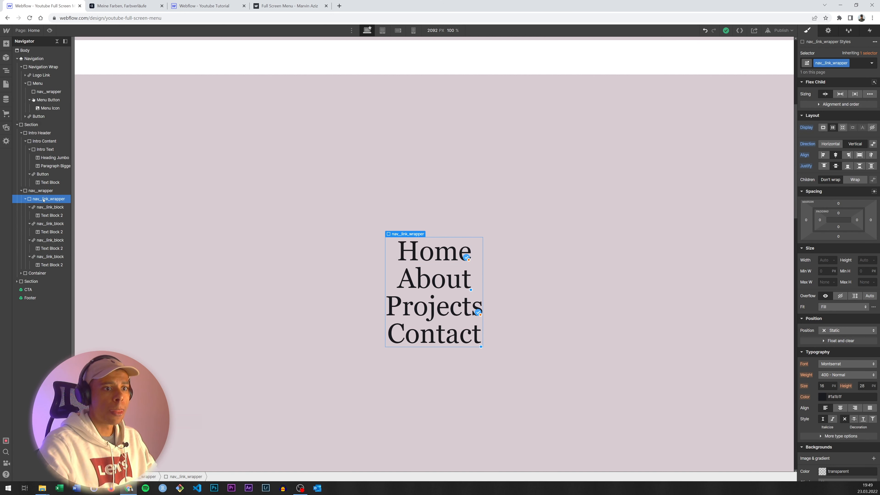
click(47, 207)
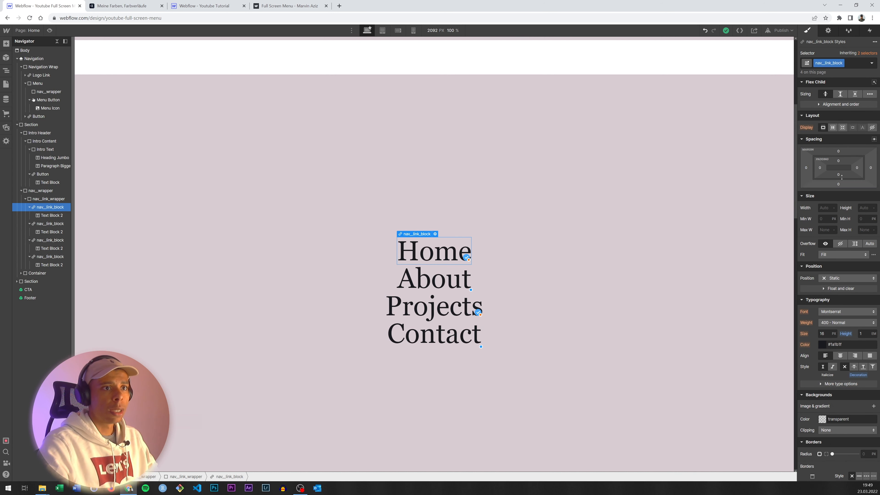
drag(838, 176, 838, 160)
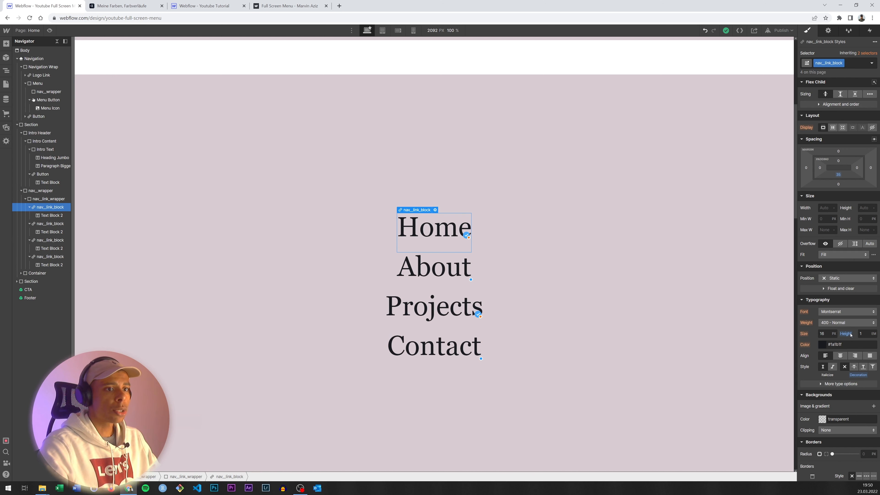
Step: Give the Hover state of nav__link_block a skew transform of -7 degrees on the X axis
scroll(841, 319, down, 5)
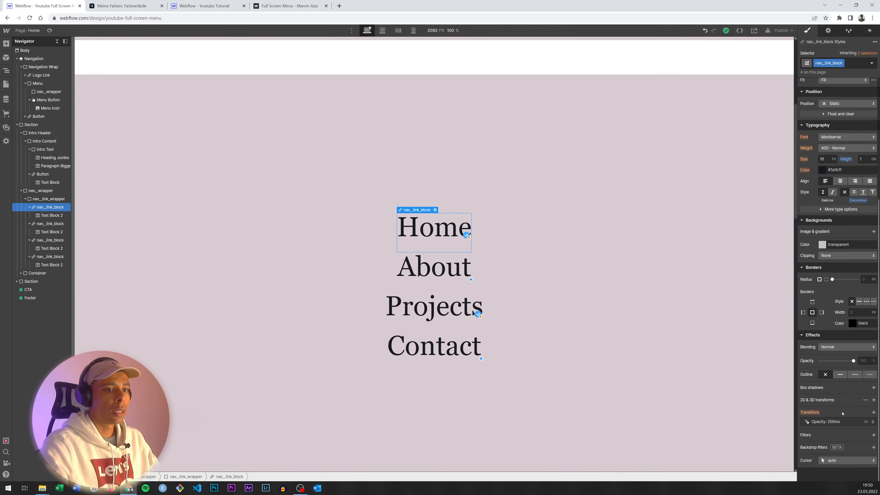
click(872, 63)
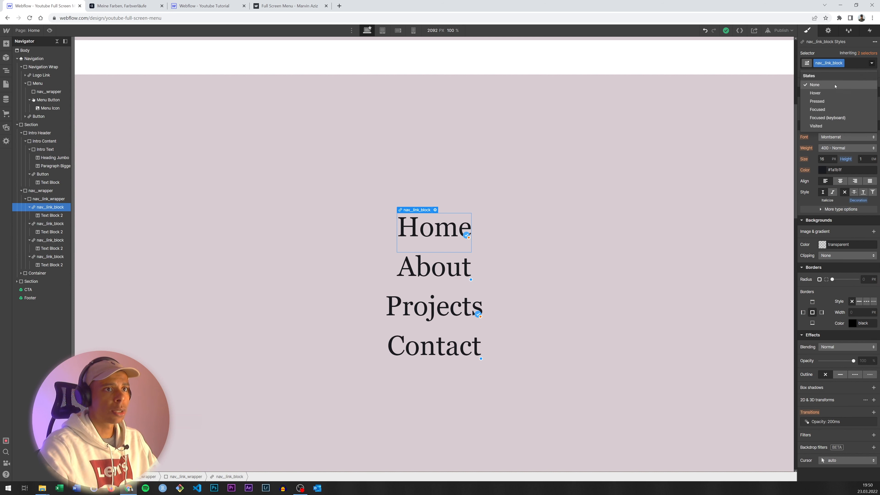
click(815, 93)
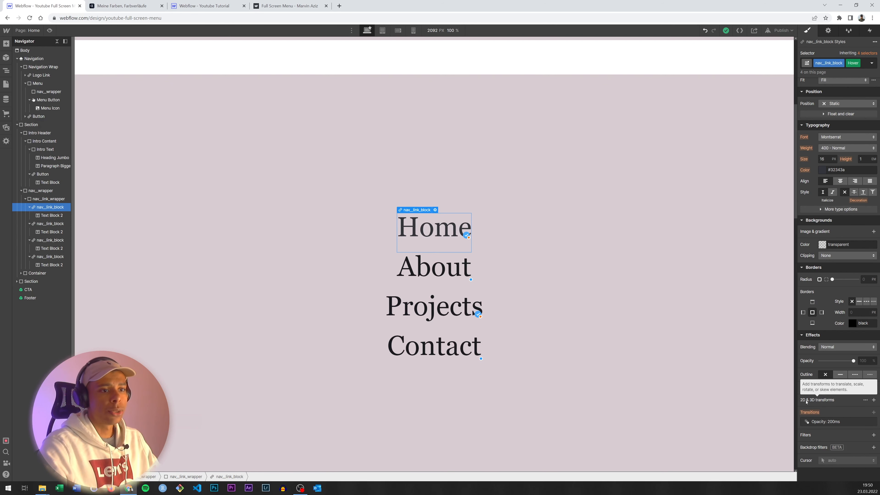
click(874, 401)
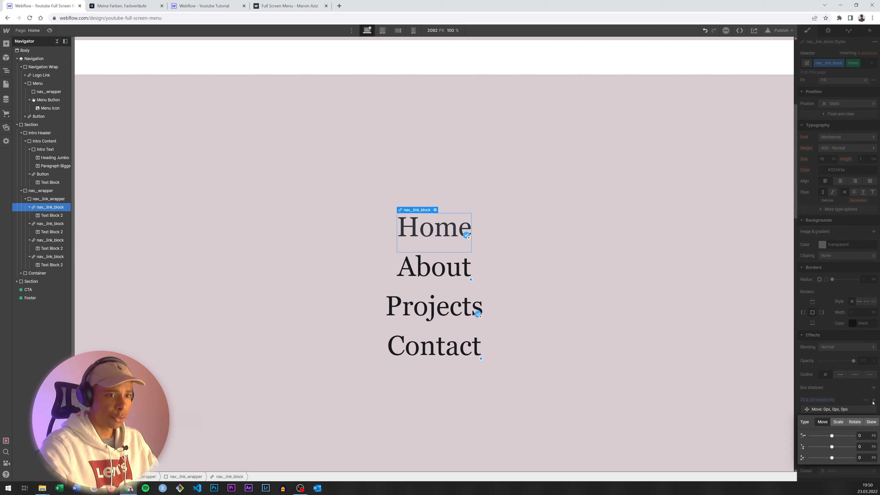
click(867, 422)
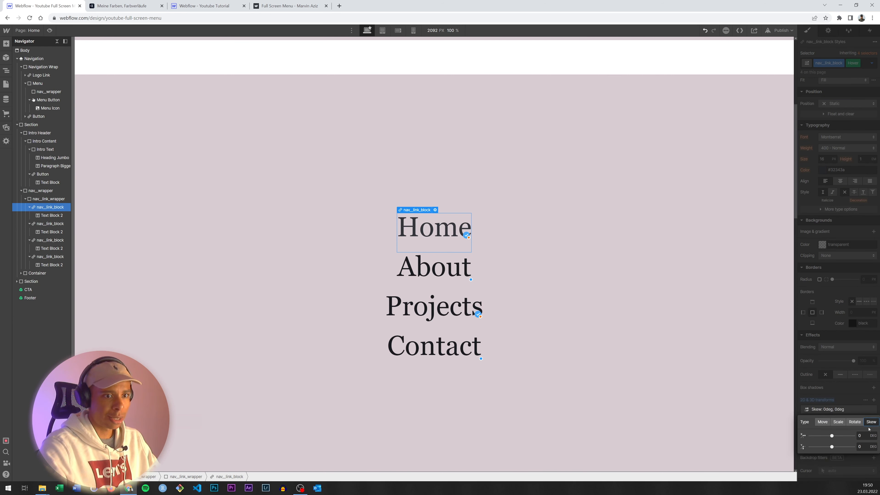
click(861, 435)
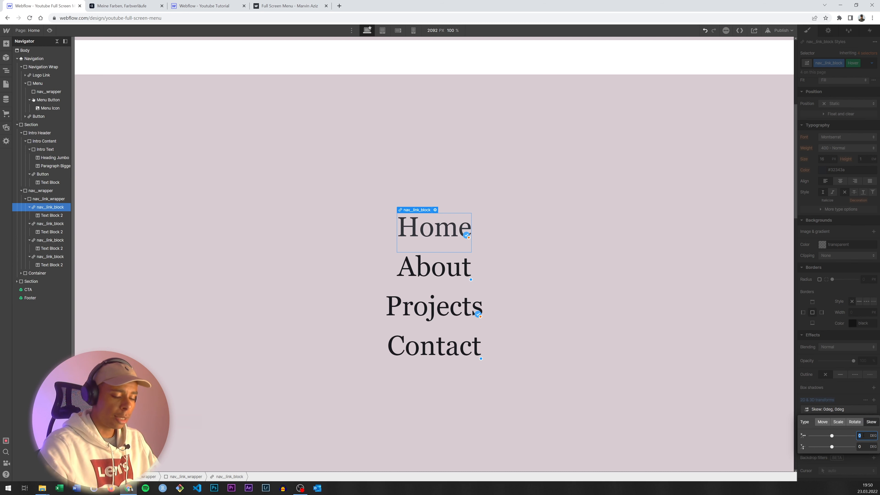
text(-7)
key(Return)
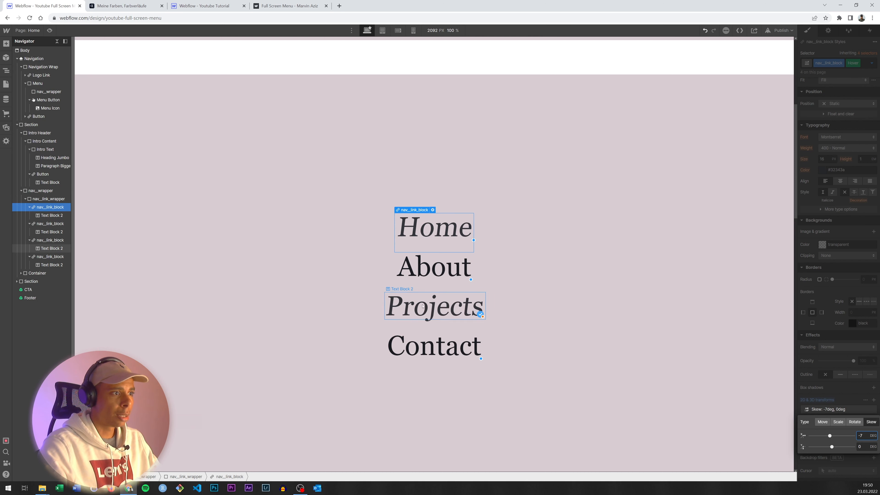
click(851, 263)
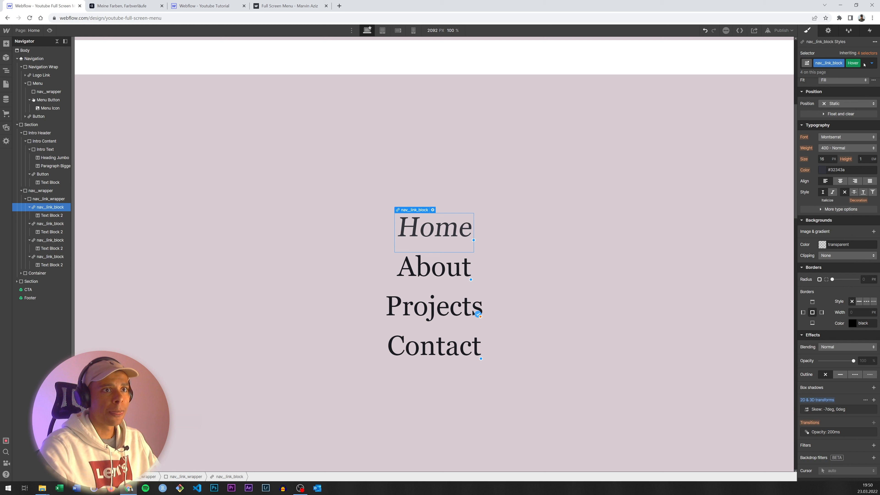
Step: Add a Transform transition with ease-in-out easing to the None state of nav__link_block
click(871, 63)
click(838, 83)
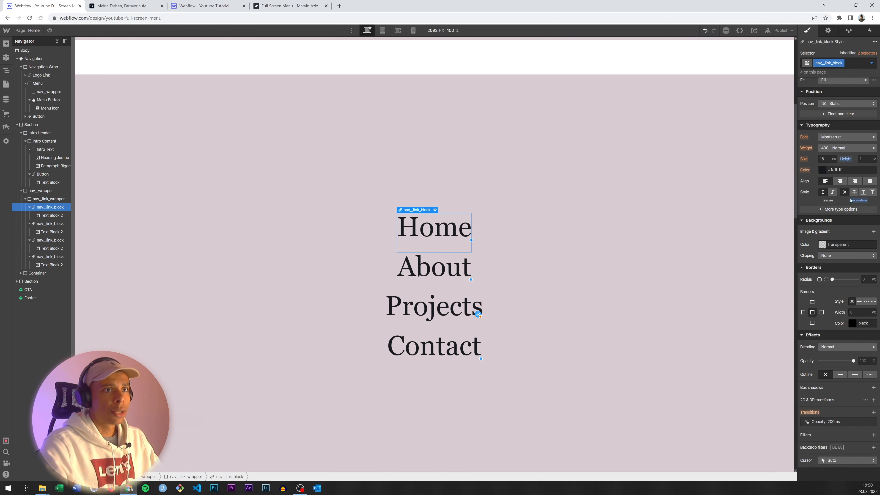
click(873, 413)
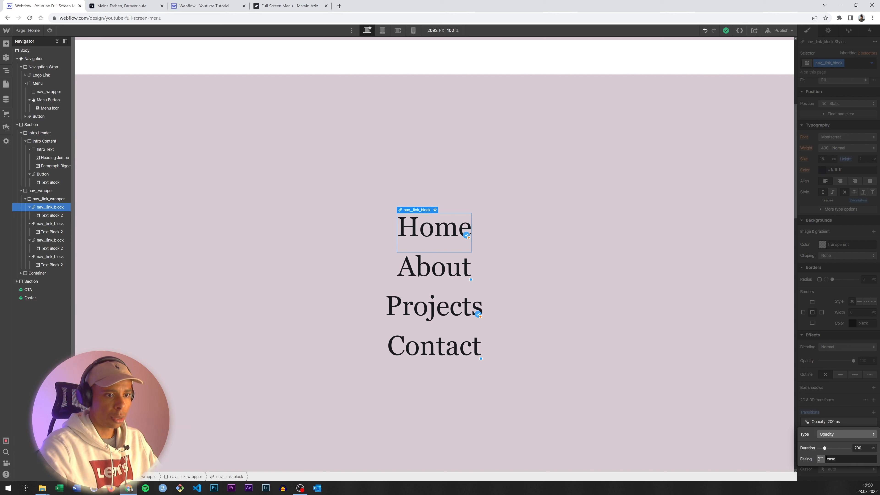
click(821, 459)
click(709, 215)
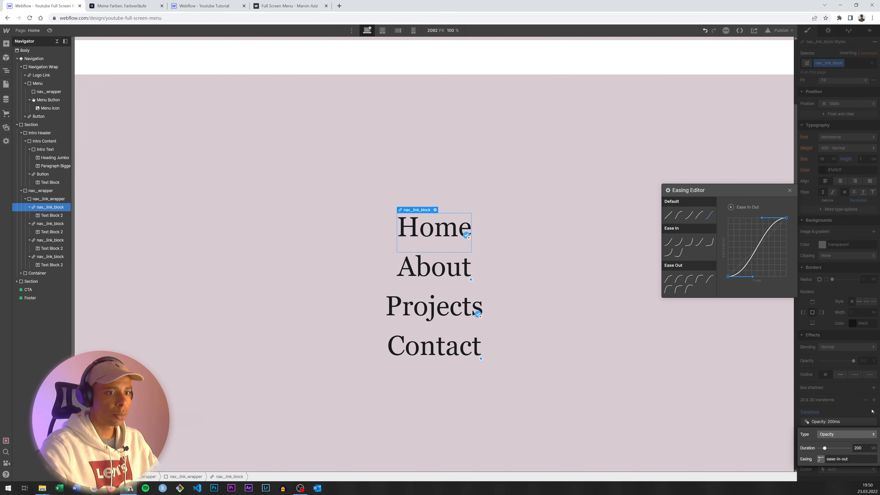
click(845, 434)
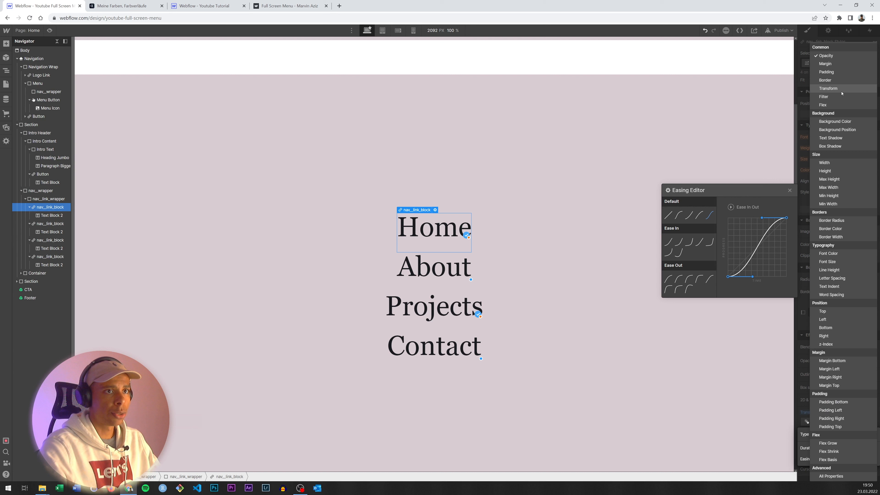
click(828, 88)
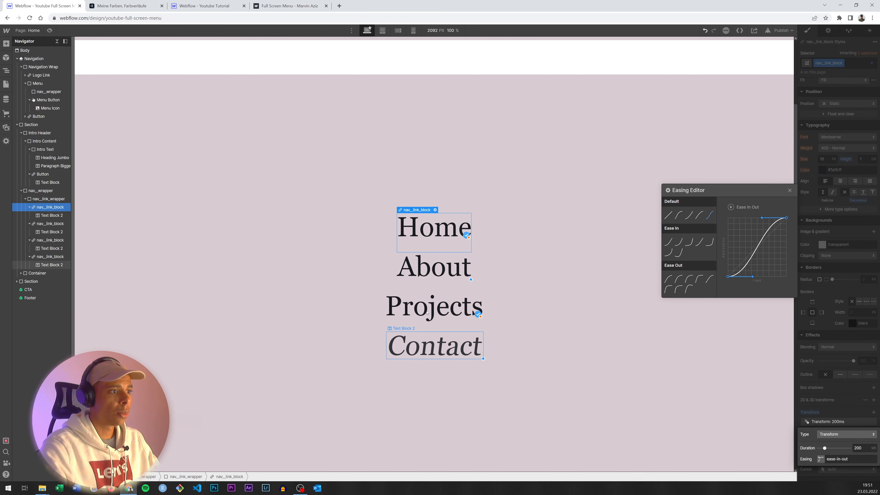
Step: Set the Transform transition of nav__link_block to ease easing with a duration of 75 ms
click(699, 216)
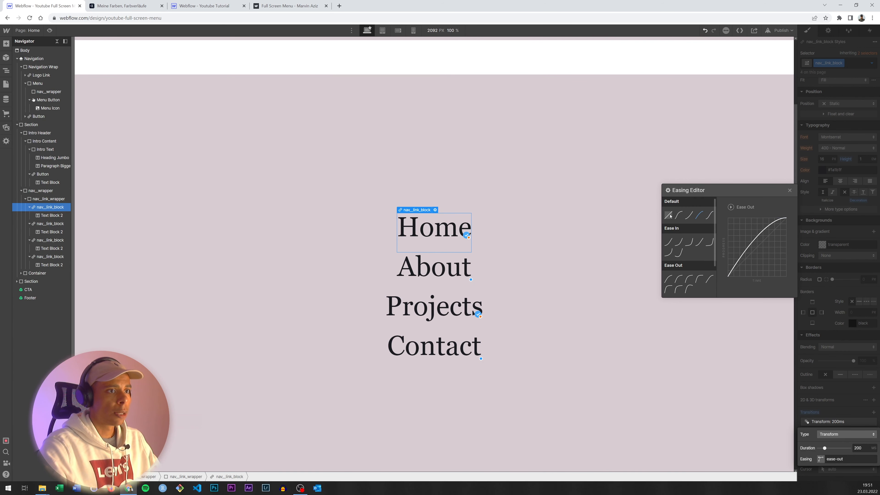
click(677, 215)
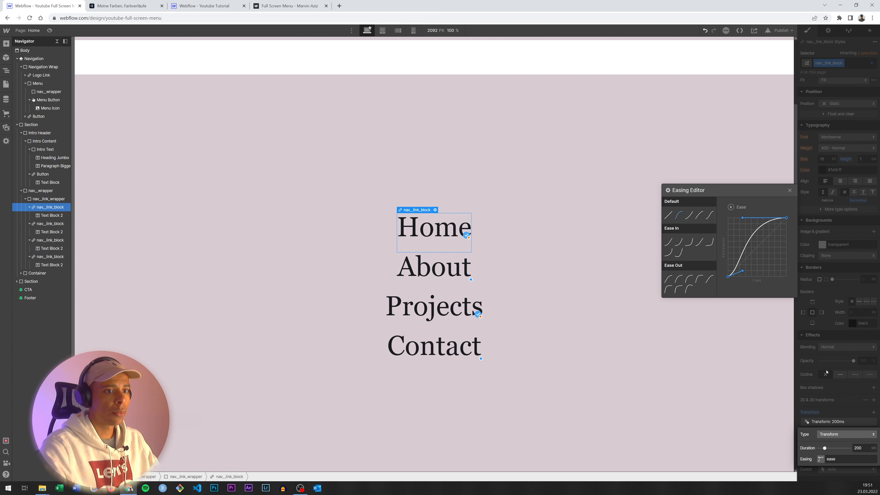
drag(825, 448, 823, 448)
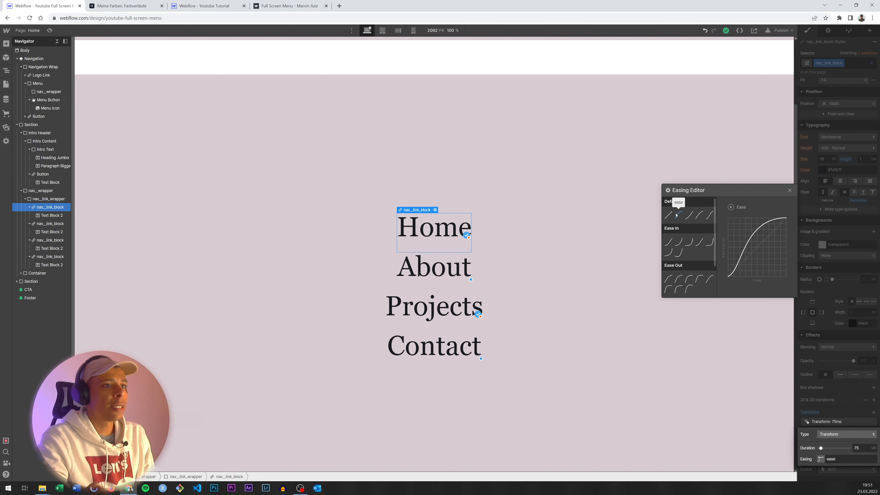
click(822, 411)
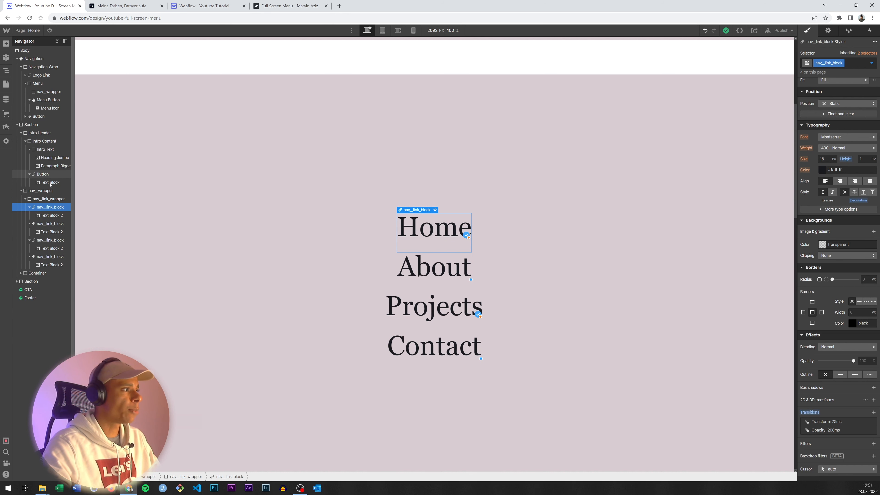
click(44, 198)
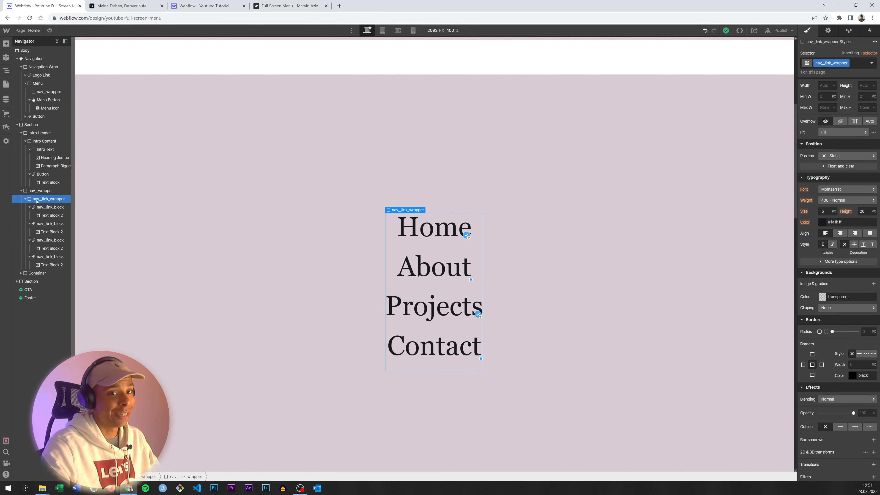
Step: Add a div block inside the lower nav__wrapper, after nav__link_wrapper
click(25, 199)
click(36, 191)
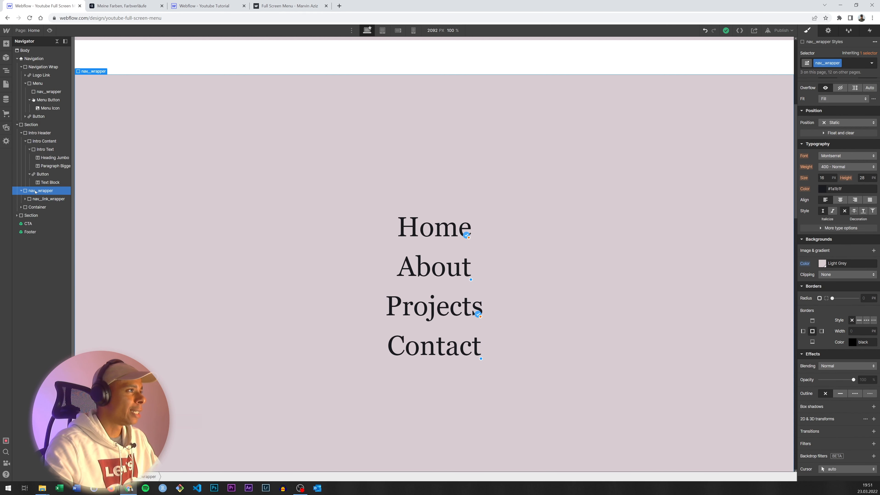
click(6, 44)
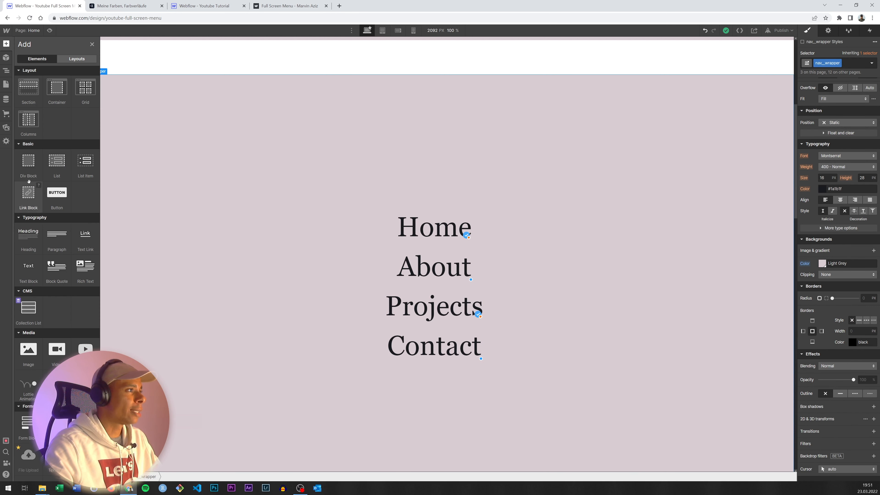
click(28, 192)
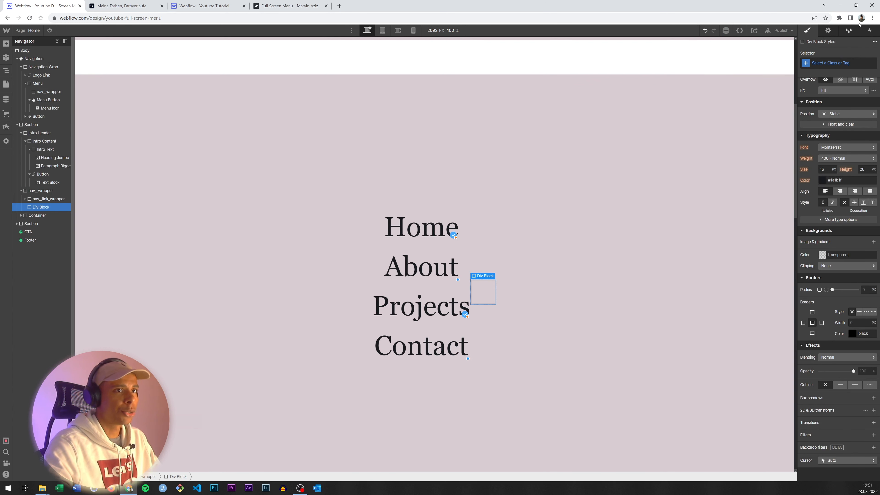
Step: Give the new div block the class nav__closing_wrapper
click(823, 63)
text(nav)
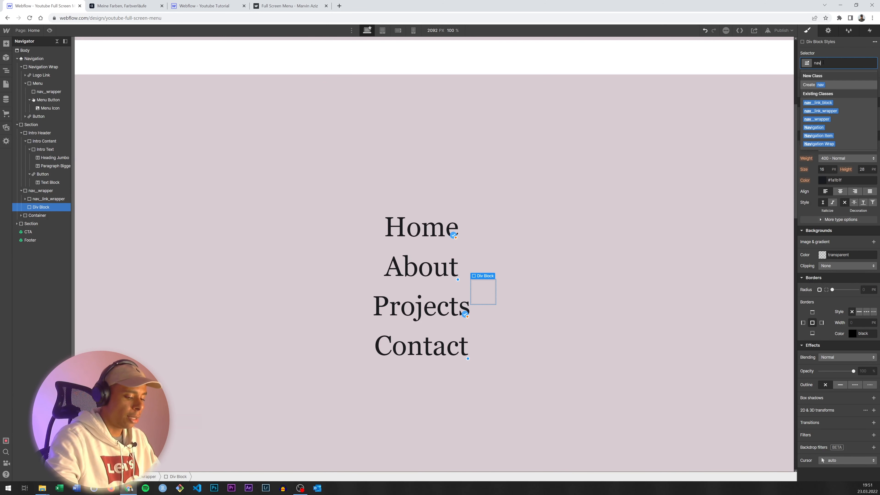
text(__closing-)
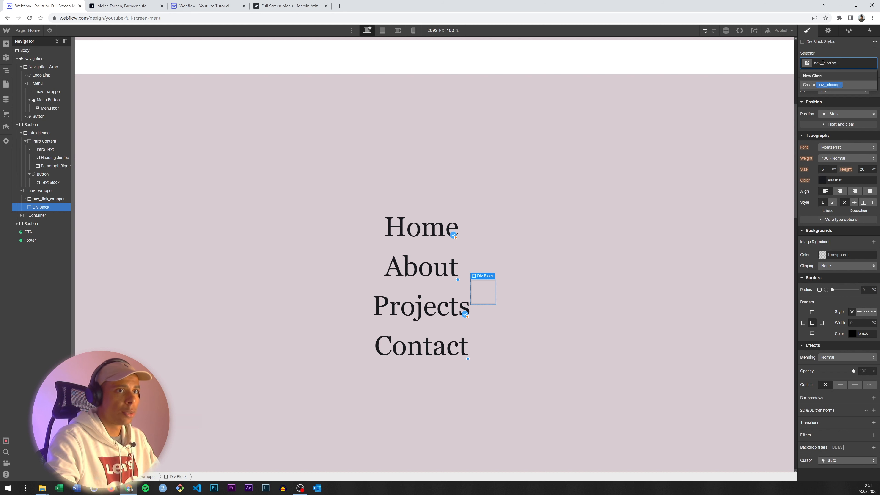
key(BackSpace)
text(_wrapper)
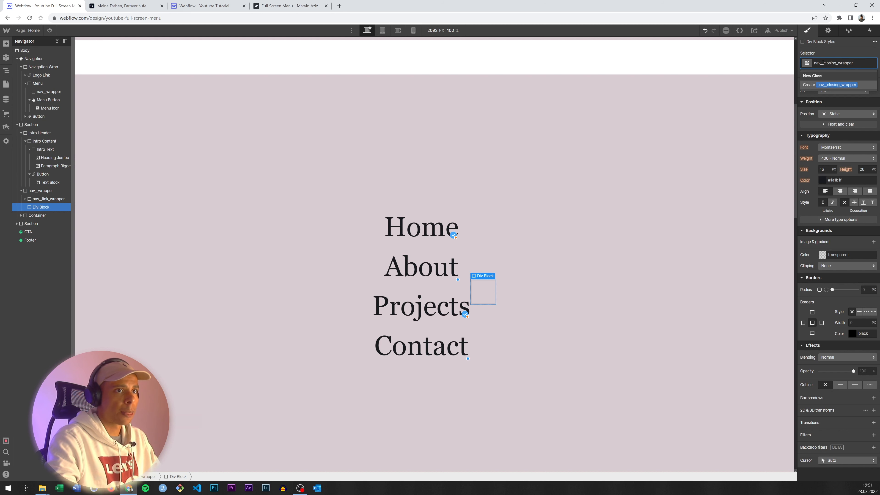
key(Return)
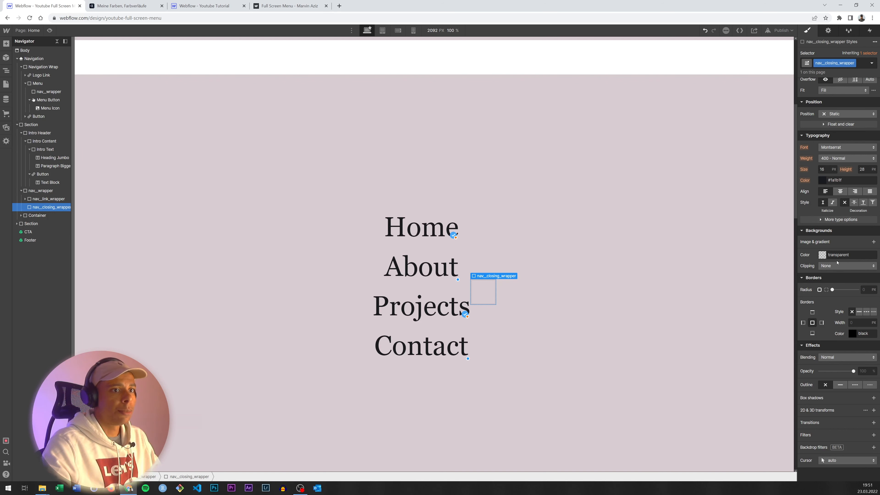
Step: Set the position of nav__closing_wrapper to Absolute with the top-right preset, giving 0% top and right offsets
click(847, 114)
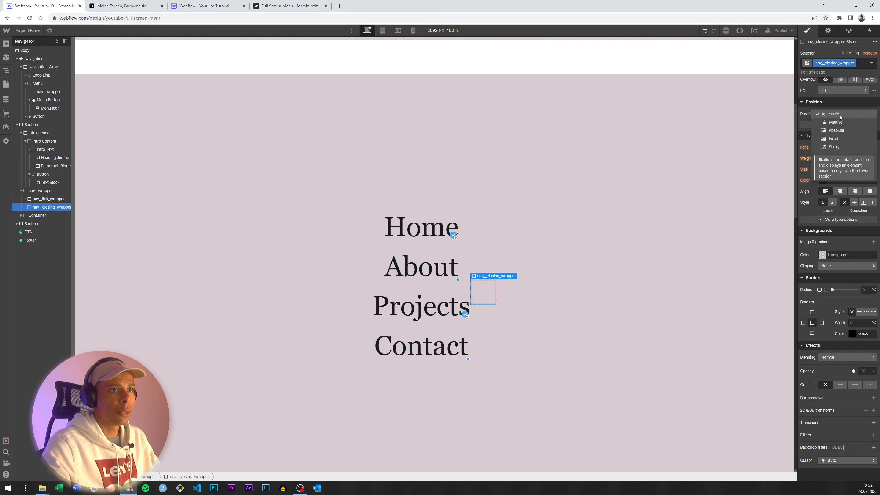
click(834, 132)
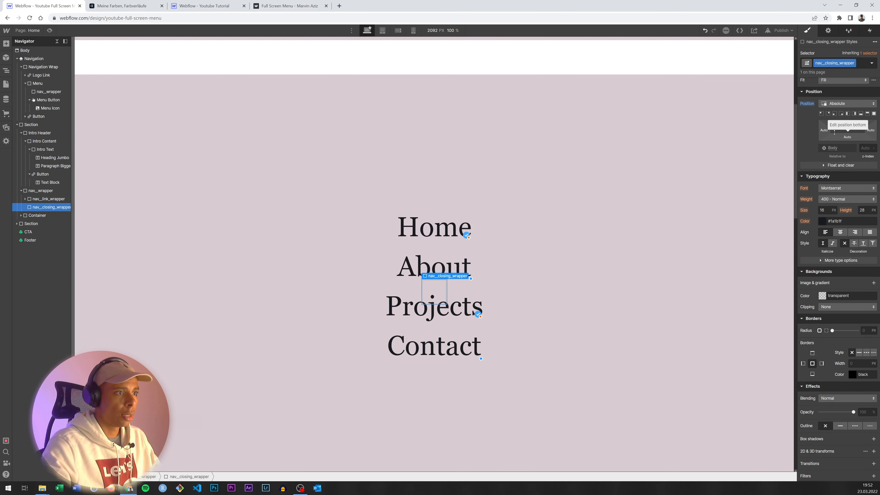
click(828, 114)
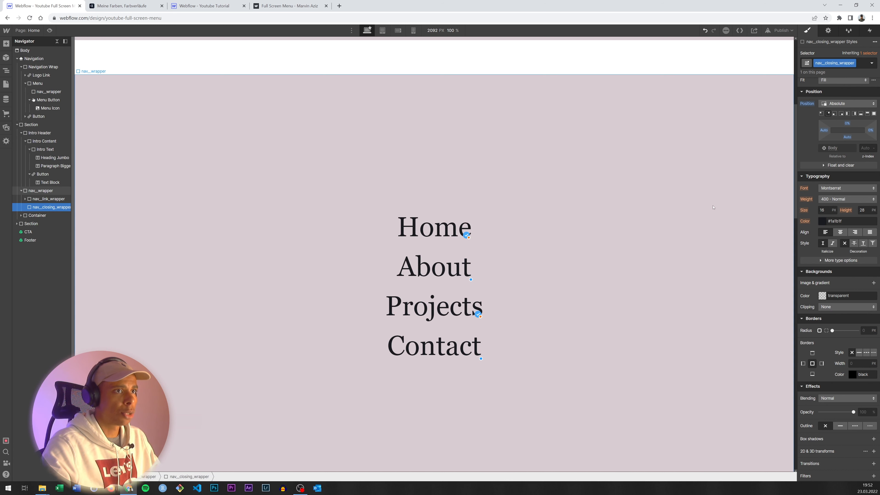
scroll(712, 207, up, 7)
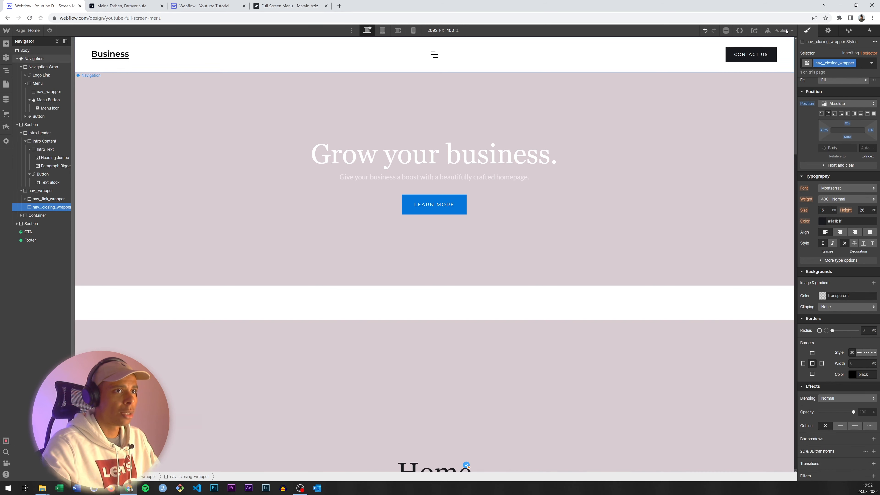
scroll(713, 311, down, 7)
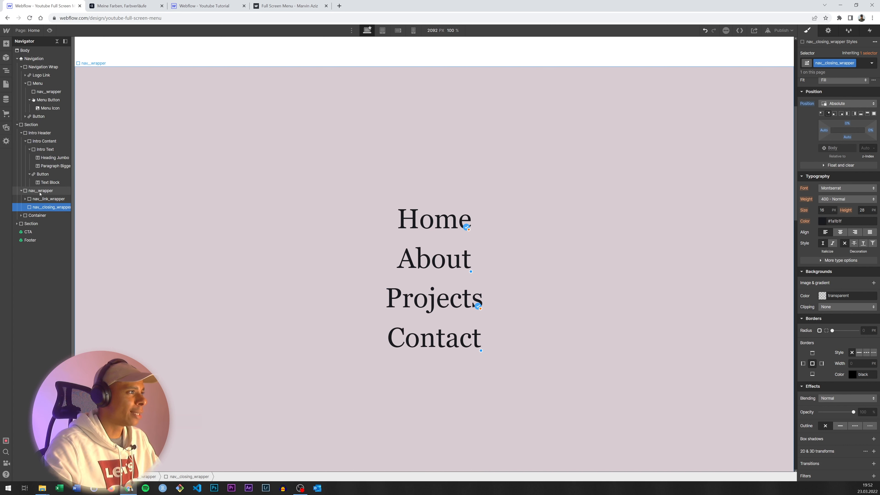
Step: Set the position of nav__wrapper to Relative
click(40, 191)
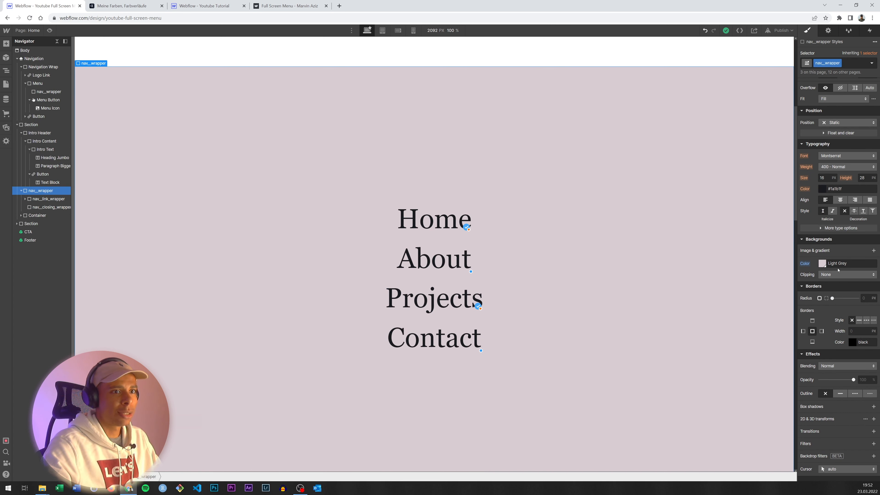
scroll(837, 270, up, 5)
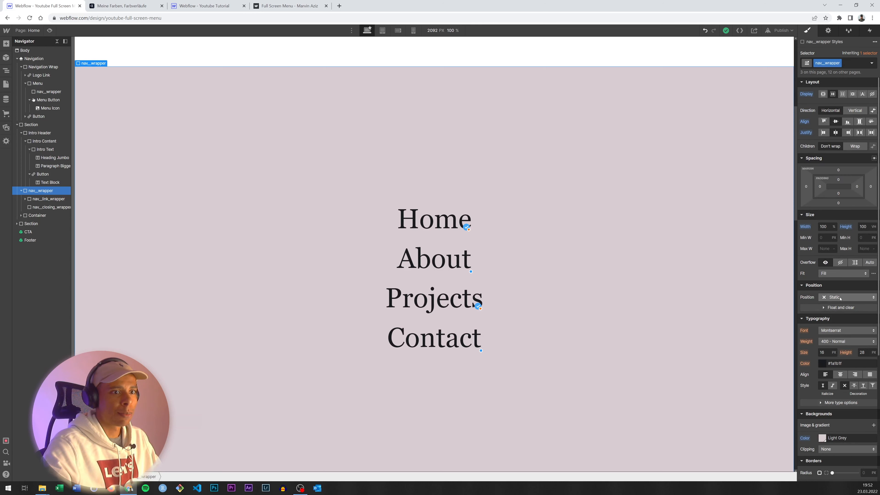
click(847, 297)
click(838, 306)
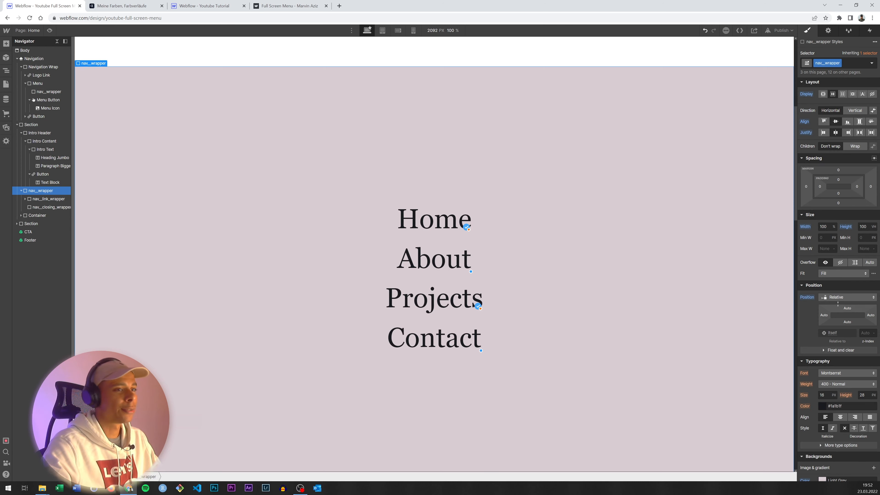
Step: Add a link block inside nav__closing_wrapper
click(46, 206)
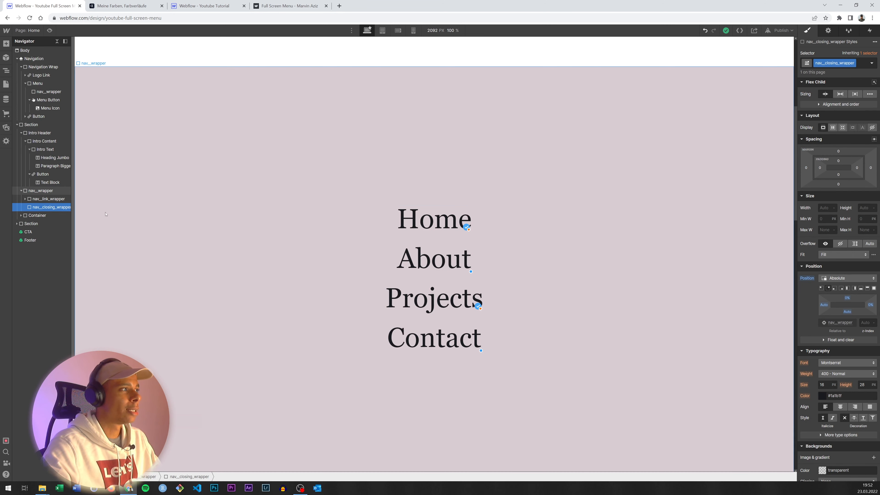
scroll(587, 253, down, 5)
scroll(585, 252, up, 8)
scroll(582, 248, down, 1)
scroll(583, 248, down, 1)
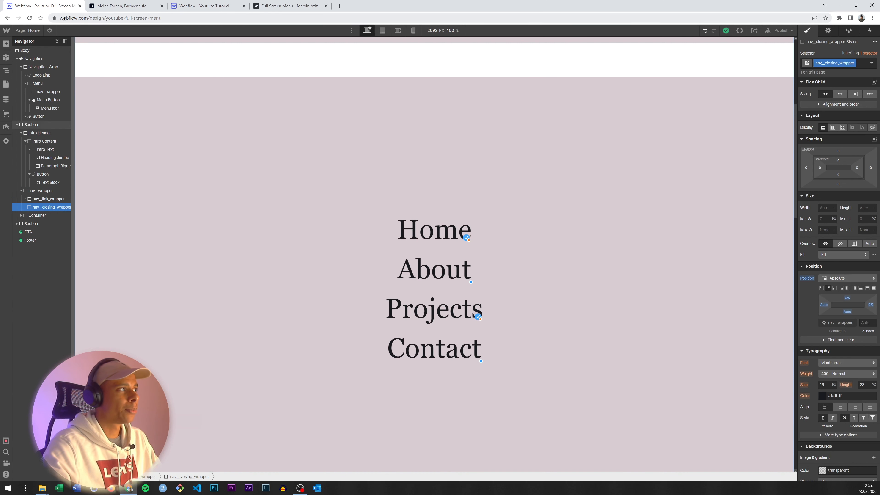
click(6, 44)
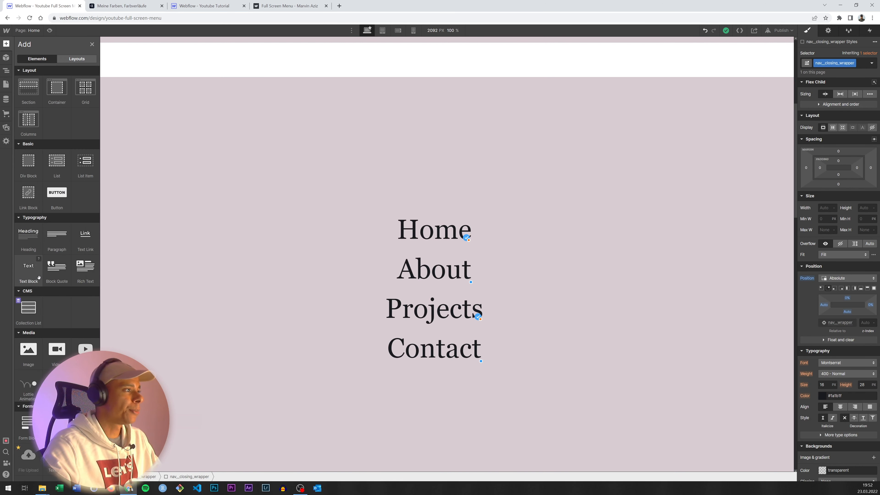
click(29, 204)
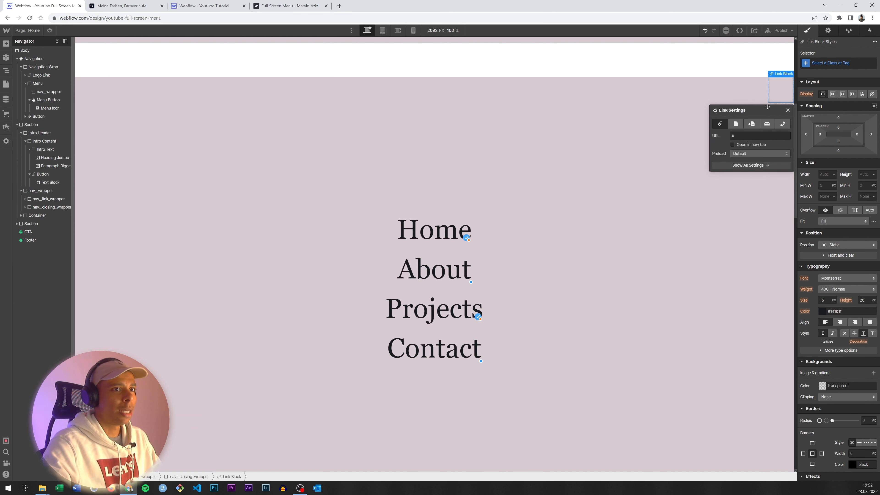
Step: Give the new link block the class Nav__closing_linkblock
click(816, 66)
text(Nav__)
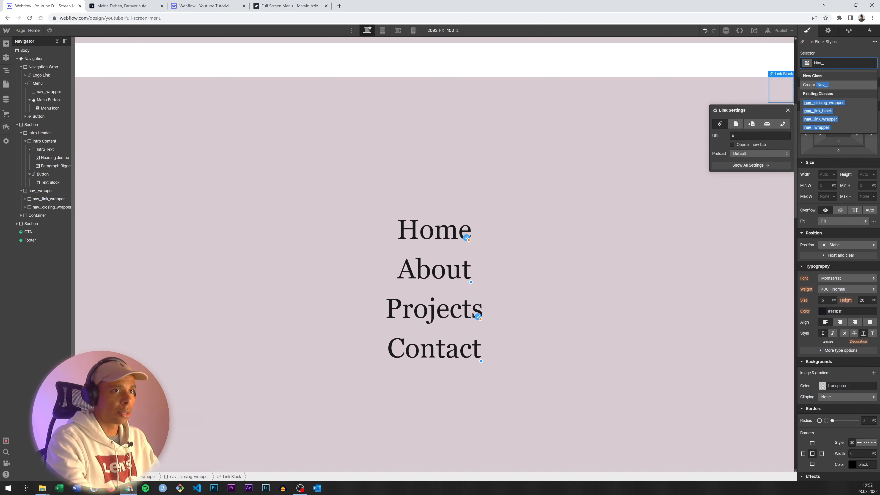
text(closing)
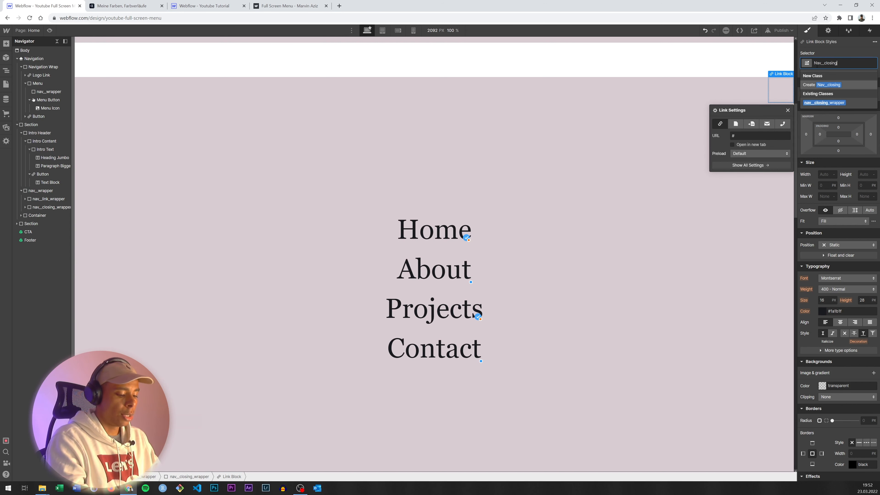
text(_linkblock)
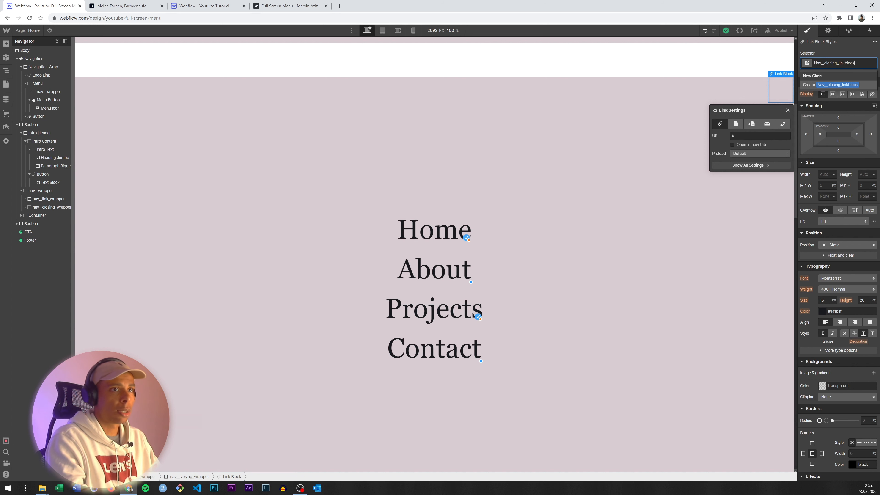
key(Return)
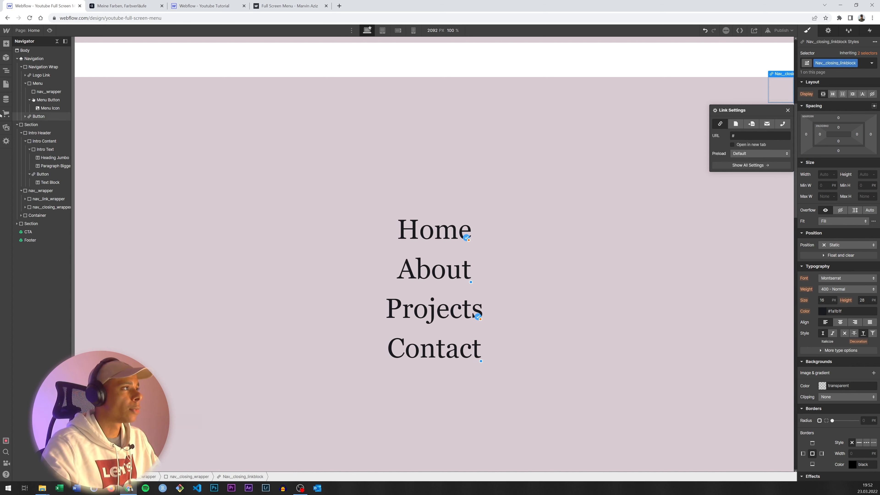
Step: Add a text block inside Nav__closing_linkblock and replace its placeholder text with X
click(6, 43)
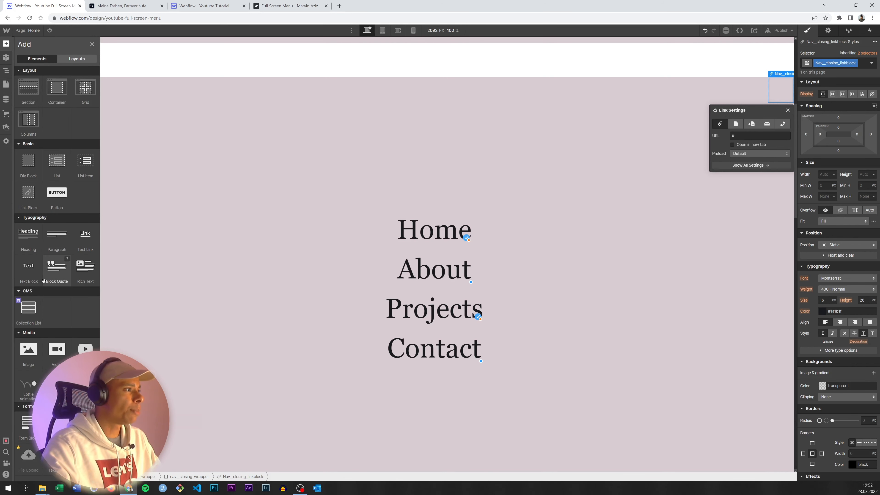
click(29, 267)
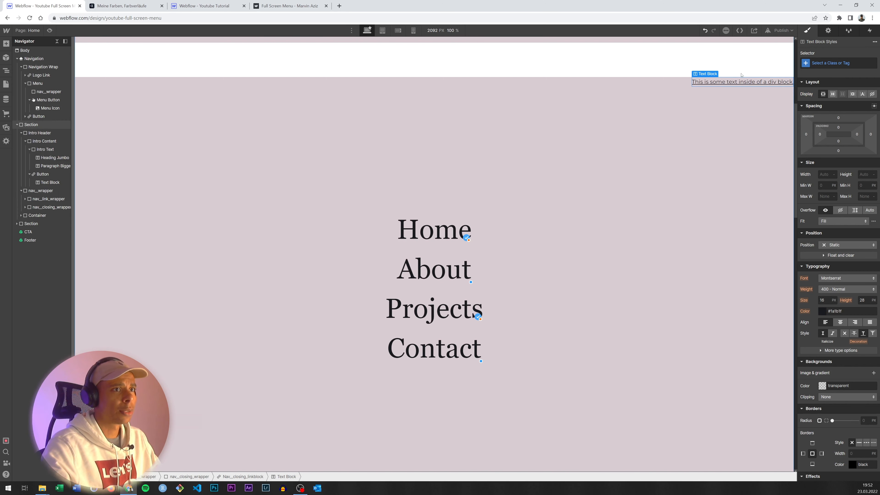
double_click(730, 83)
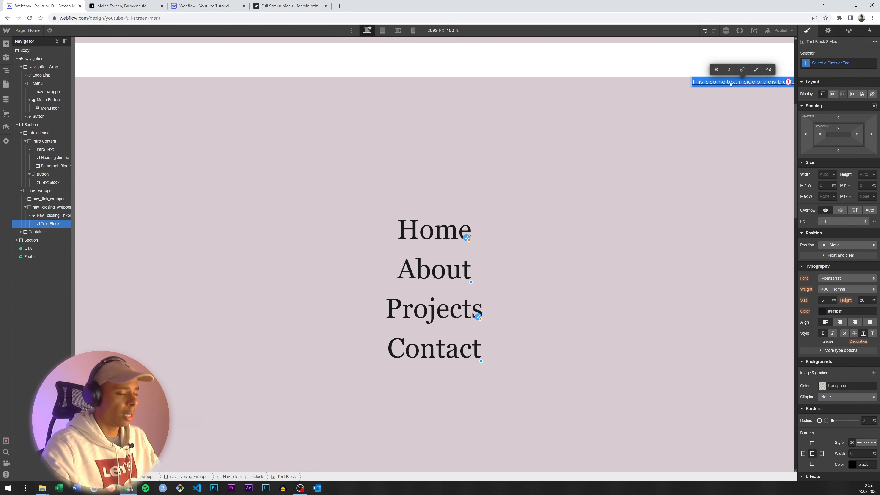
text(X)
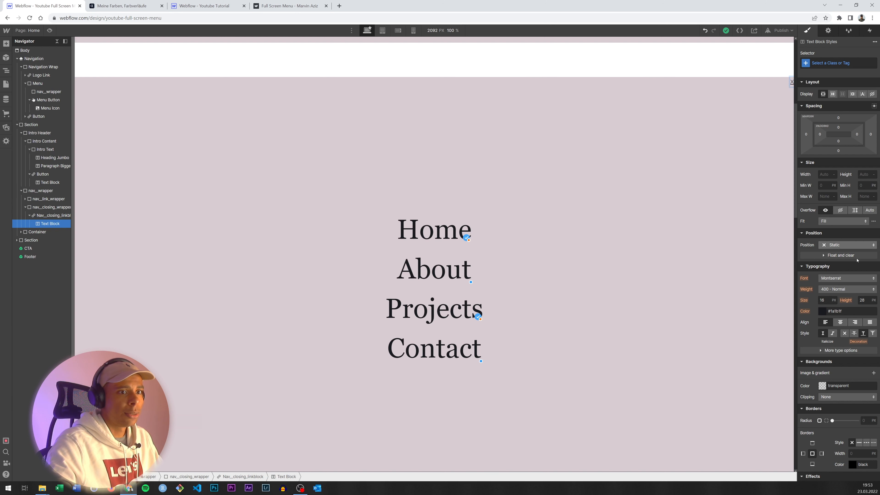
Step: Set the X text block's font to Georgia and its size to 6 em
click(845, 278)
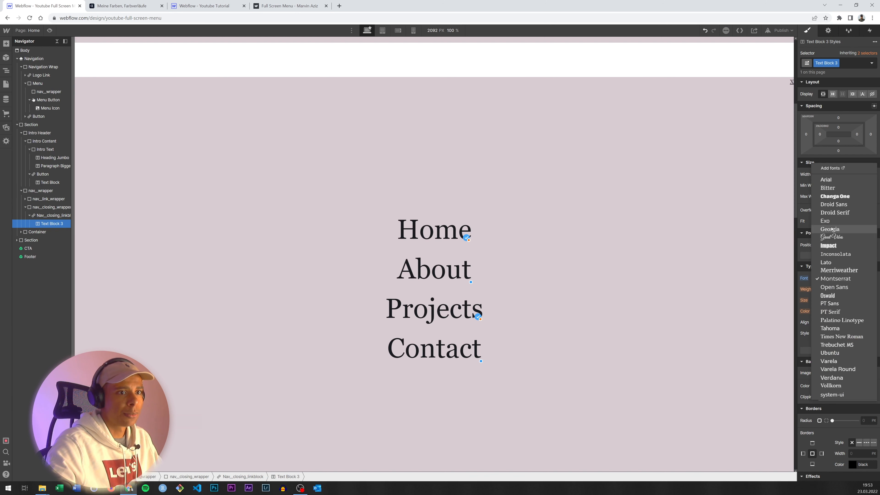
click(830, 230)
click(825, 299)
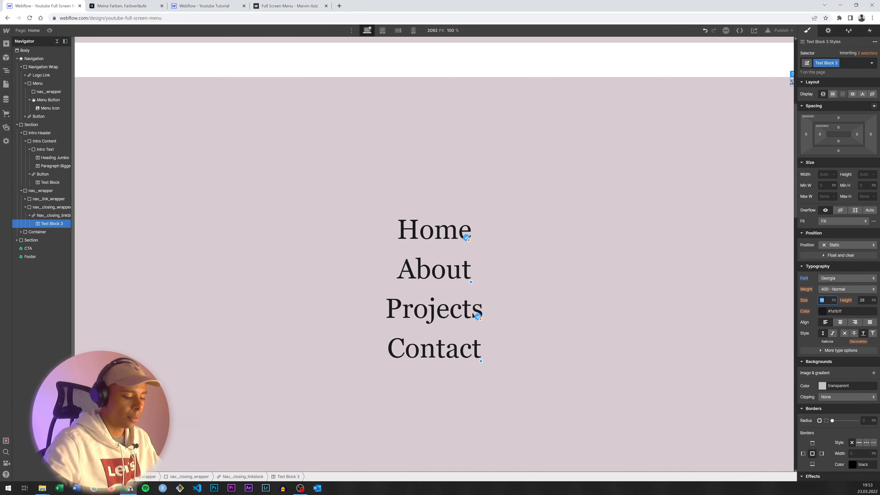
text(6em)
key(Return)
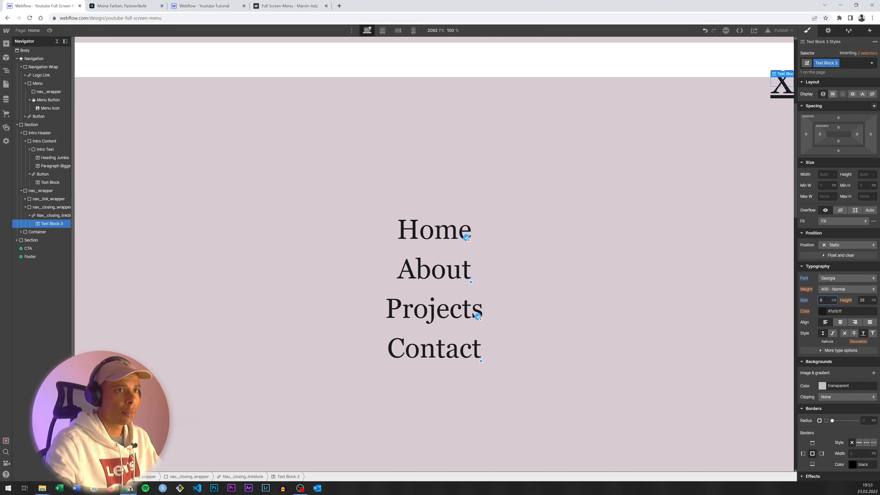
Step: Set the X text block's line height to 1 em and its font size to 4 em
key(Tab)
text(1e)
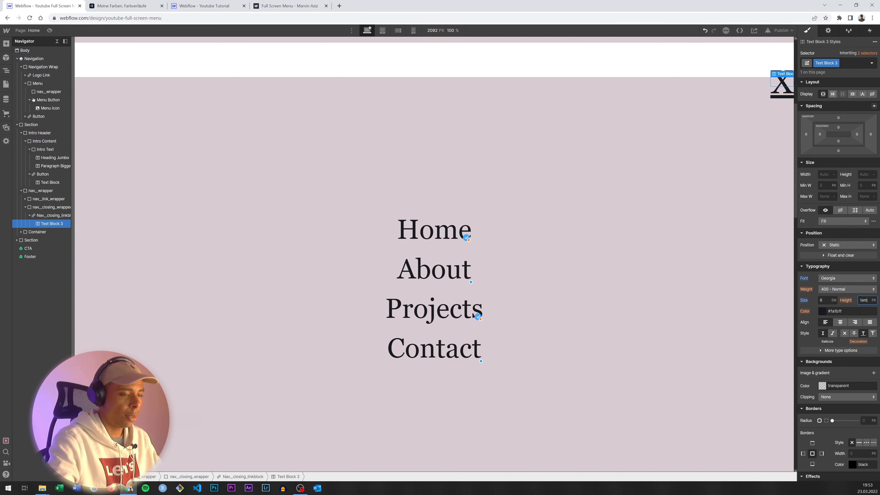
text(m)
key(Return)
click(827, 299)
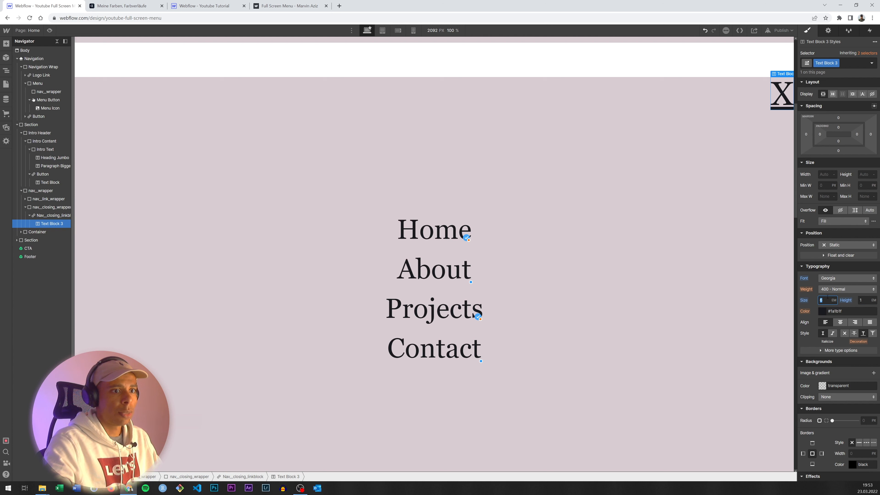
key(Return)
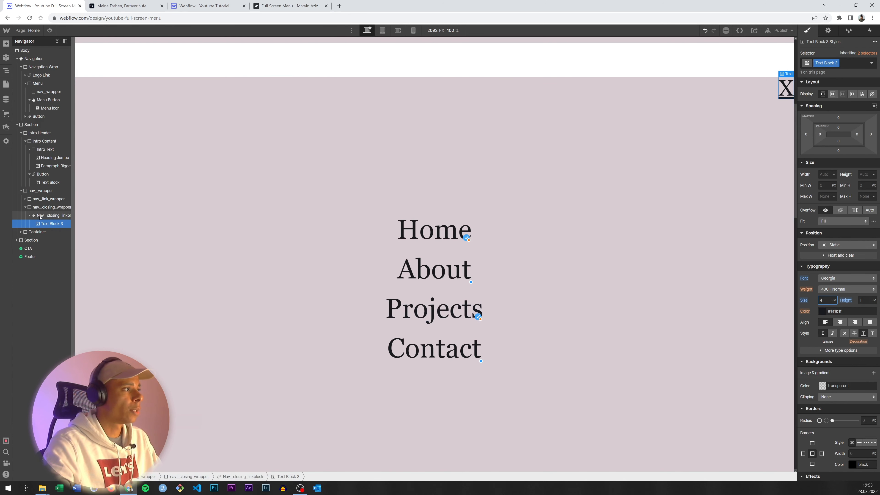
Step: Set the text decoration of Nav__closing_linkblock to none to remove the underline from the X
click(40, 216)
click(844, 334)
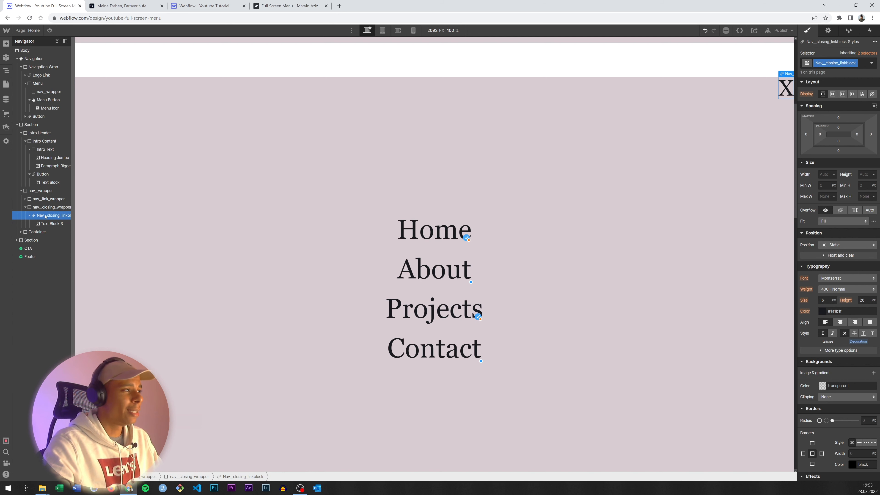
Step: Offset the absolutely positioned nav__closing_wrapper 10% from the right and 10% from the top of its parent
click(46, 209)
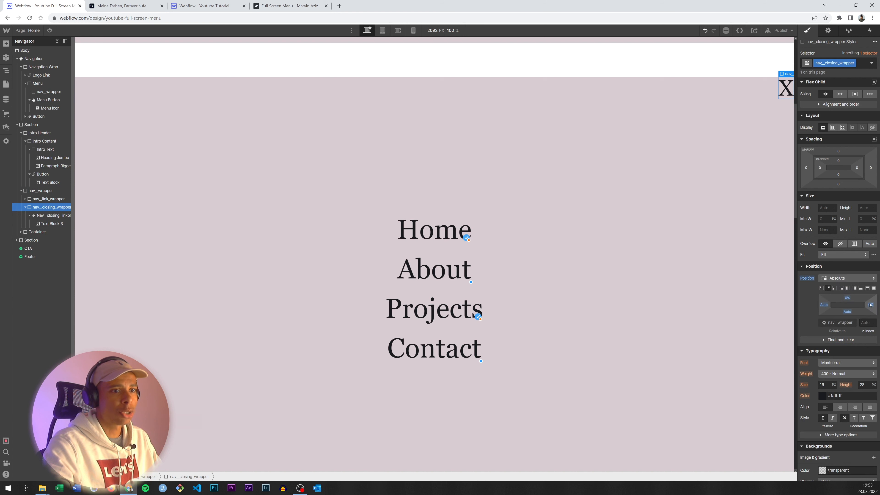
click(870, 305)
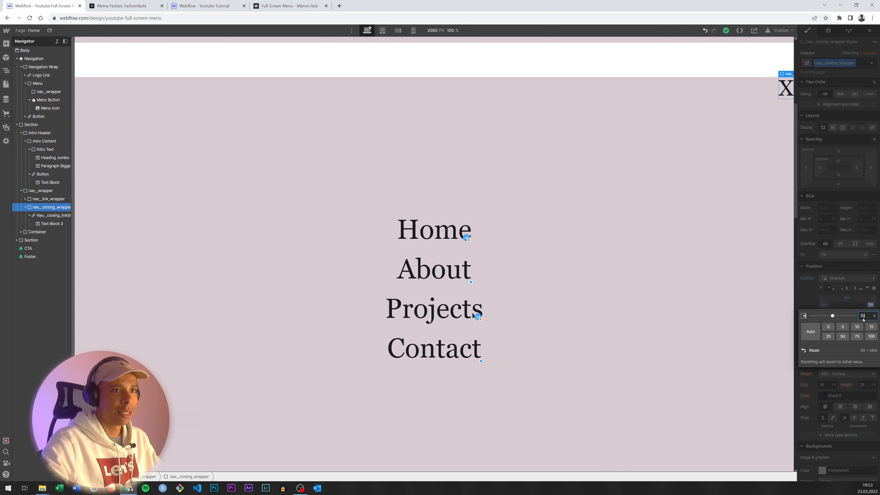
text(10)
key(Return)
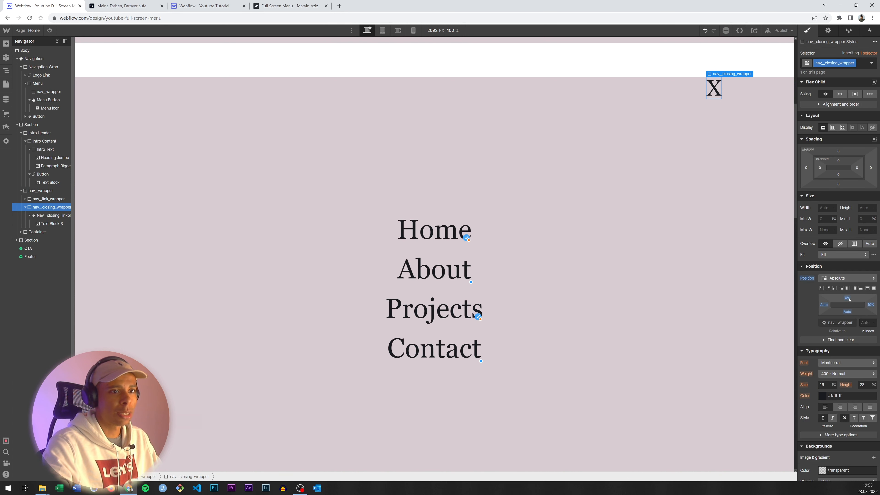
click(847, 298)
text(10)
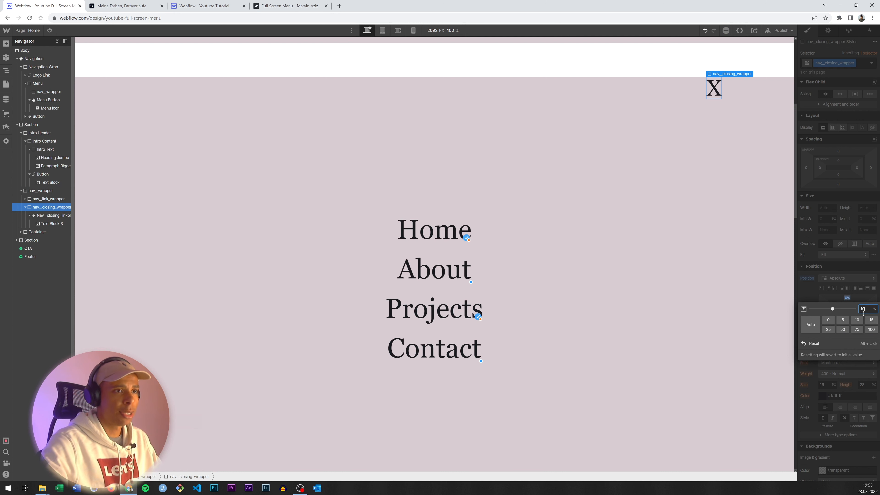
key(Return)
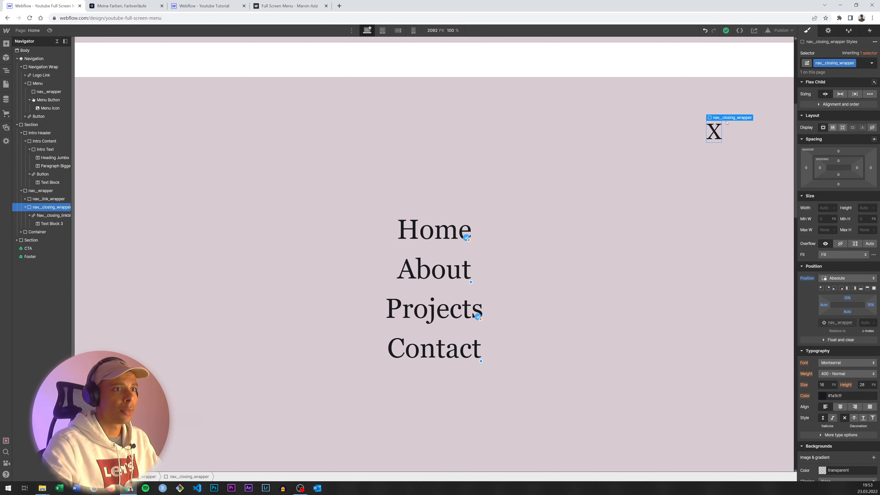
Step: Add a skew transform of -7 degrees on the horizontal axis to the Hover state of nav__closing_wrapper
click(871, 63)
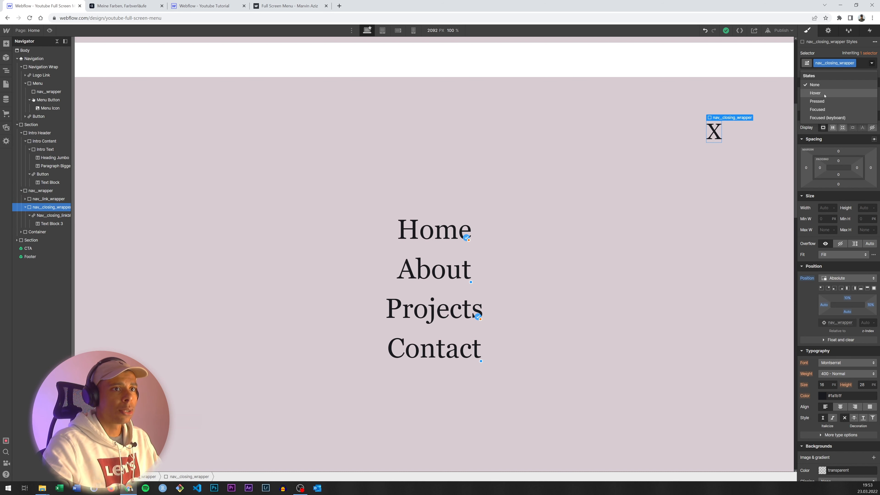
click(825, 96)
scroll(848, 346, down, 6)
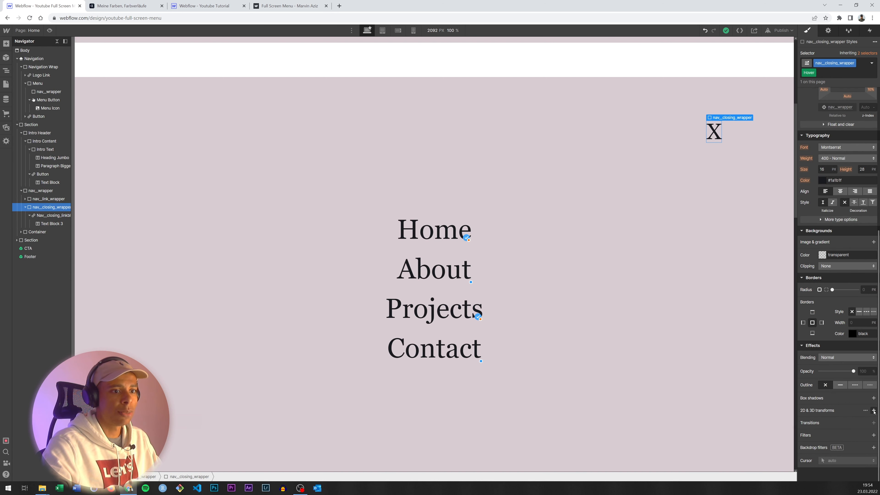
click(874, 411)
click(871, 432)
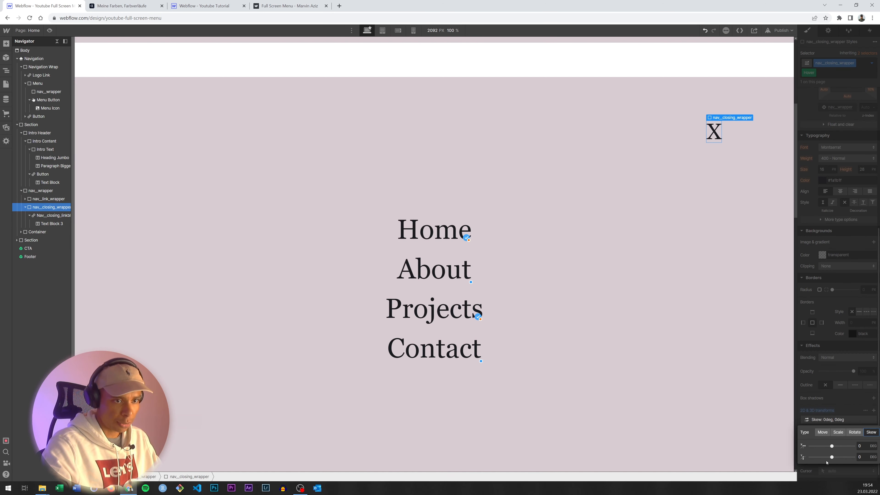
click(862, 445)
text(-7)
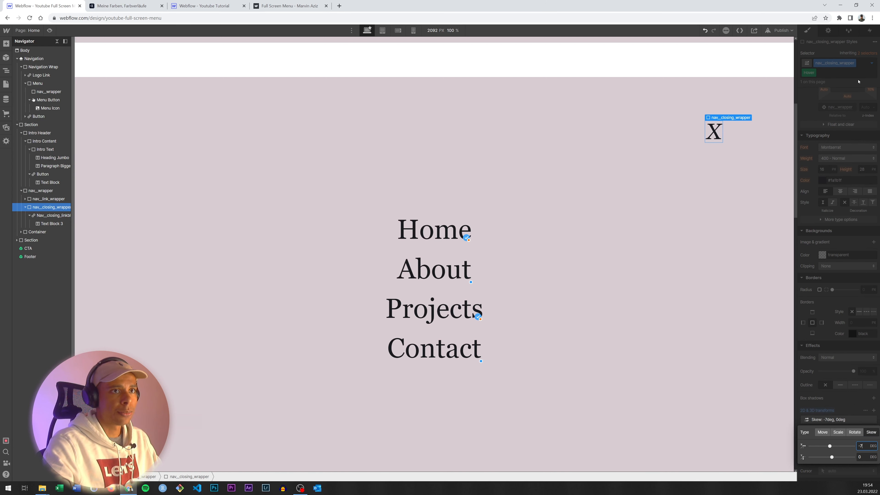
Step: Return nav__closing_wrapper to the None state and add a Transform transition with a duration of 75 ms
click(872, 63)
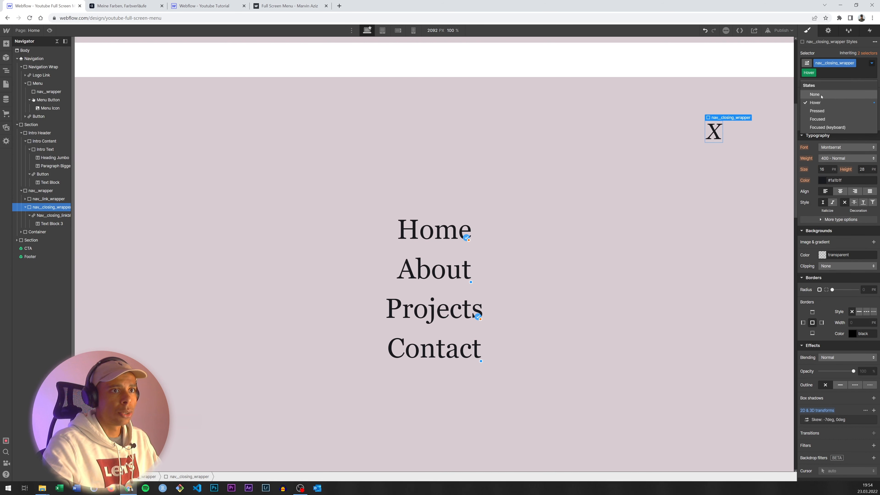
click(821, 96)
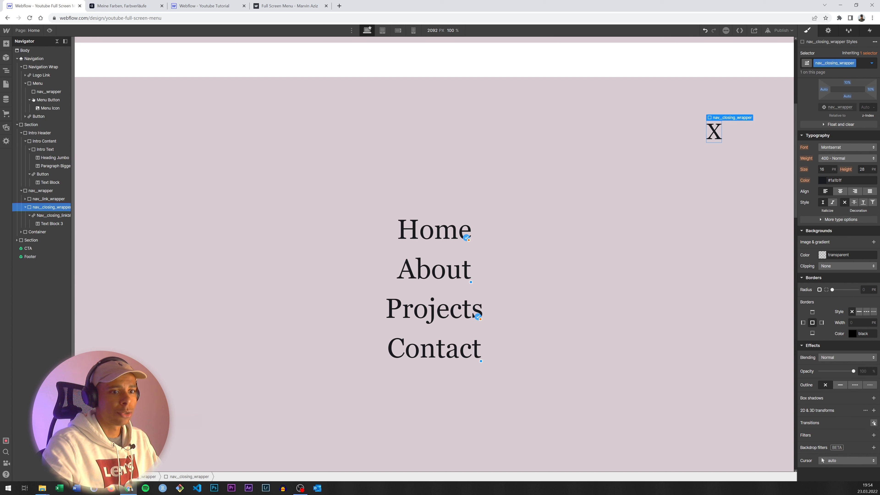
click(874, 423)
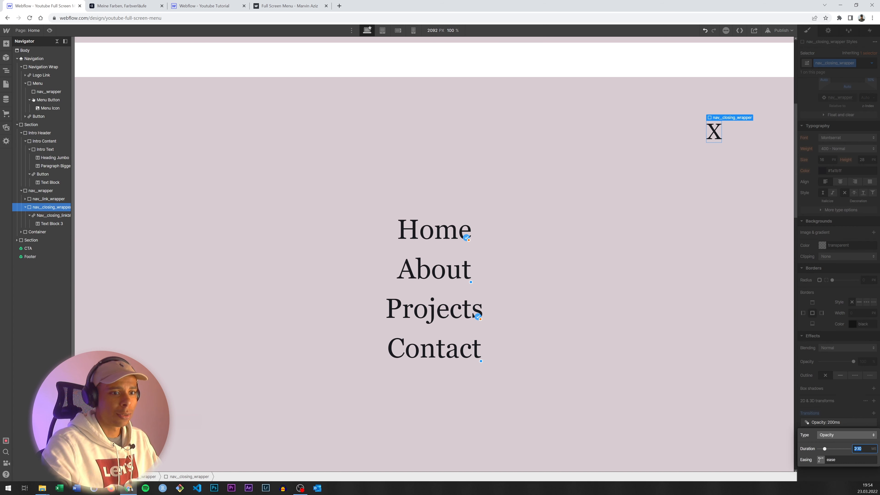
text(75)
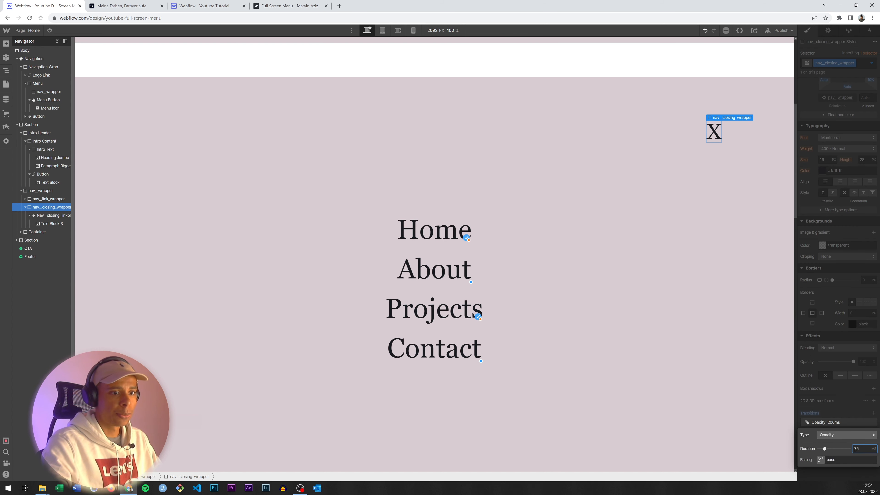
click(846, 435)
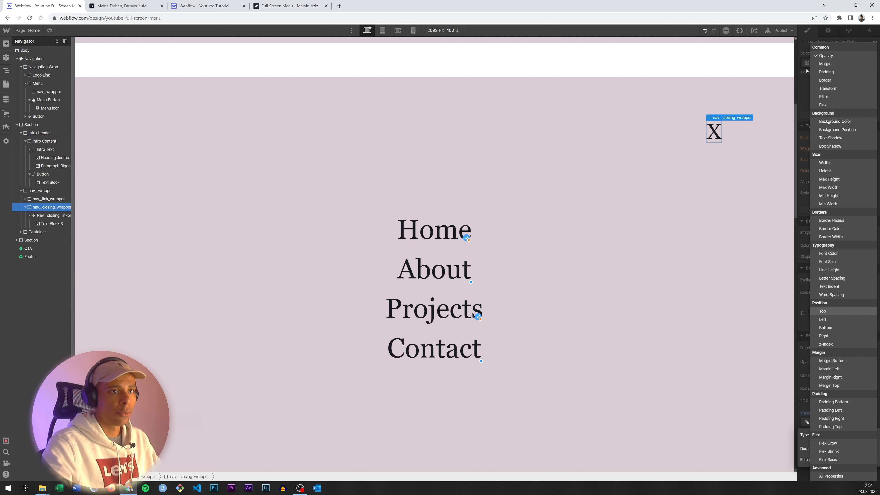
click(833, 89)
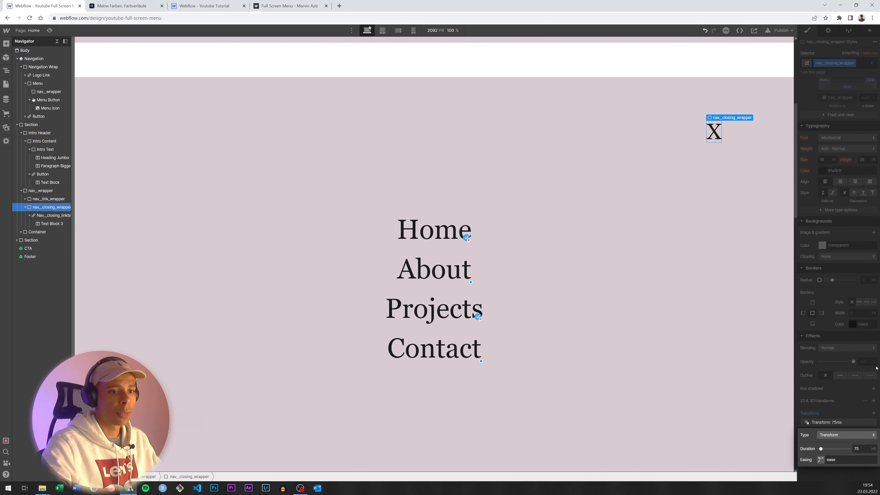
click(861, 416)
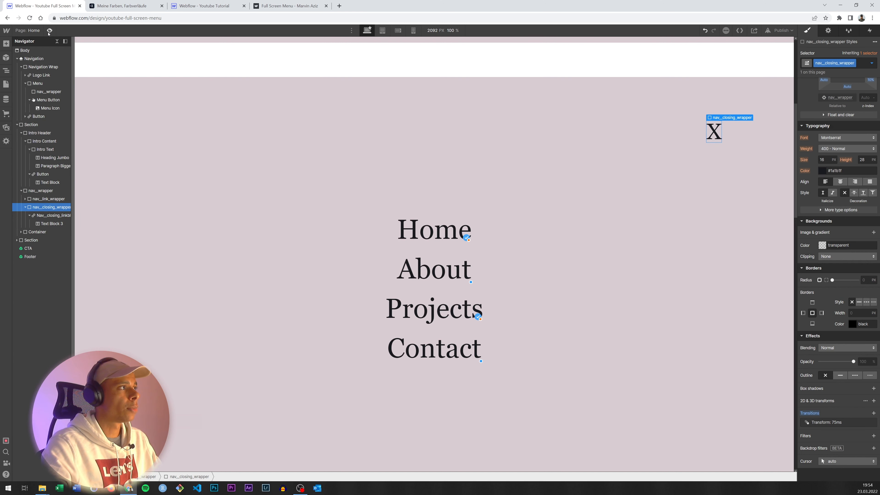
Step: Preview the page to check the hover effects on the X and menu links and test the navigation bar's menu button
click(49, 30)
scroll(265, 256, down, 2)
scroll(265, 256, up, 1)
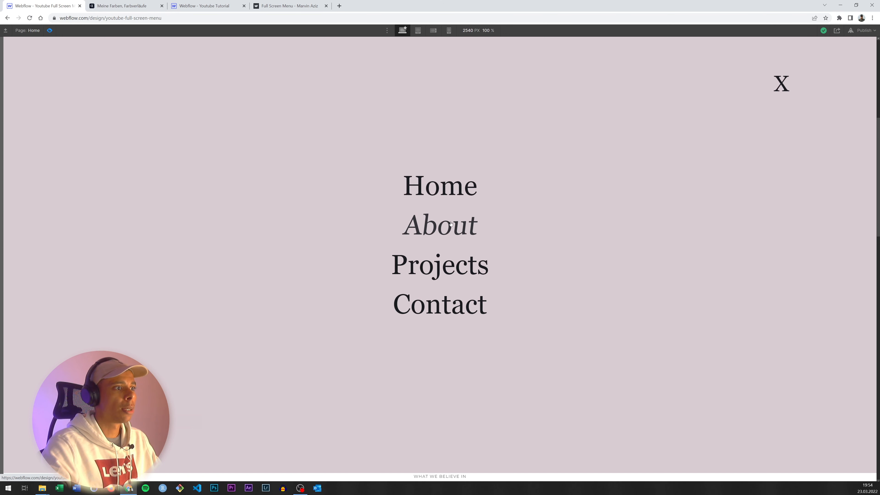
scroll(683, 128, up, 8)
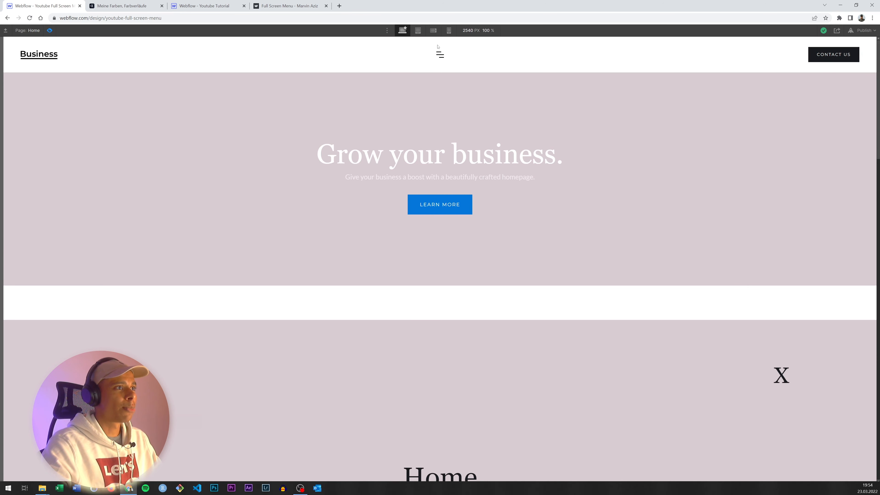
click(439, 54)
click(438, 54)
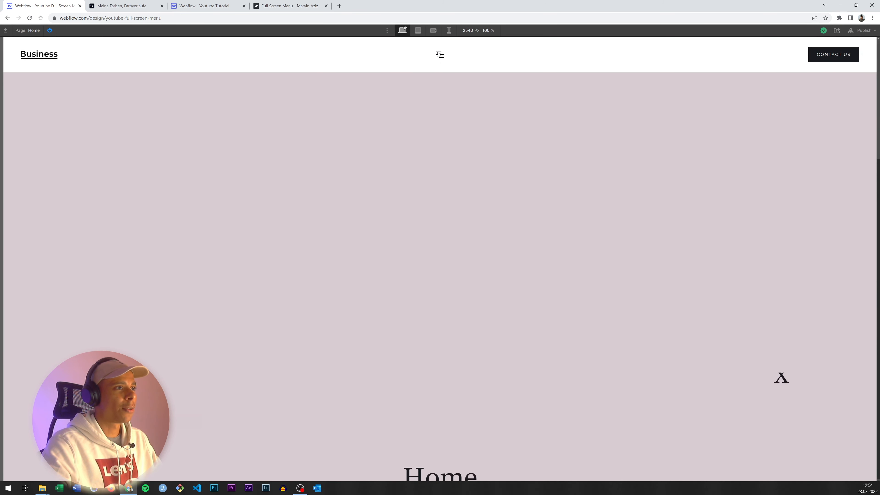
click(439, 54)
click(438, 53)
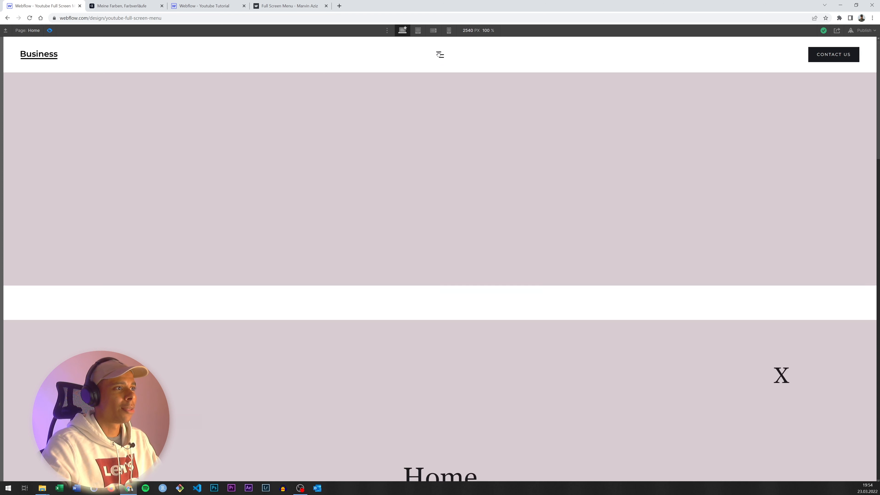
click(438, 53)
click(450, 161)
click(439, 54)
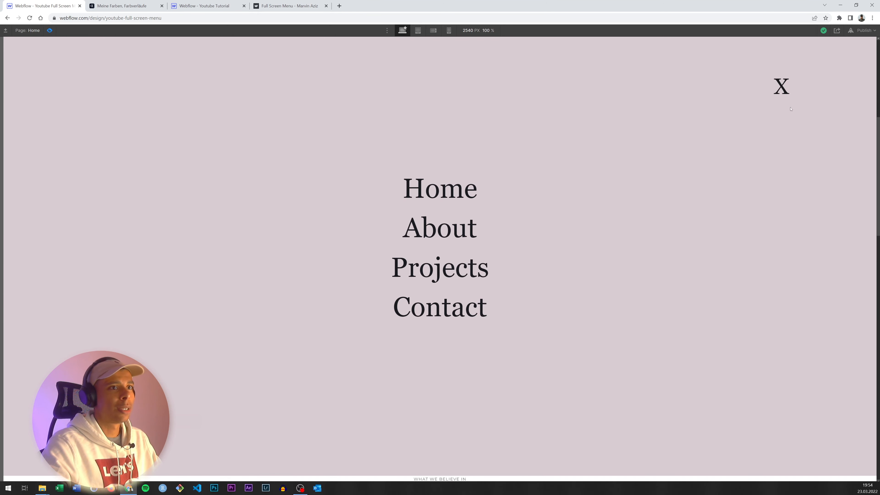
click(429, 189)
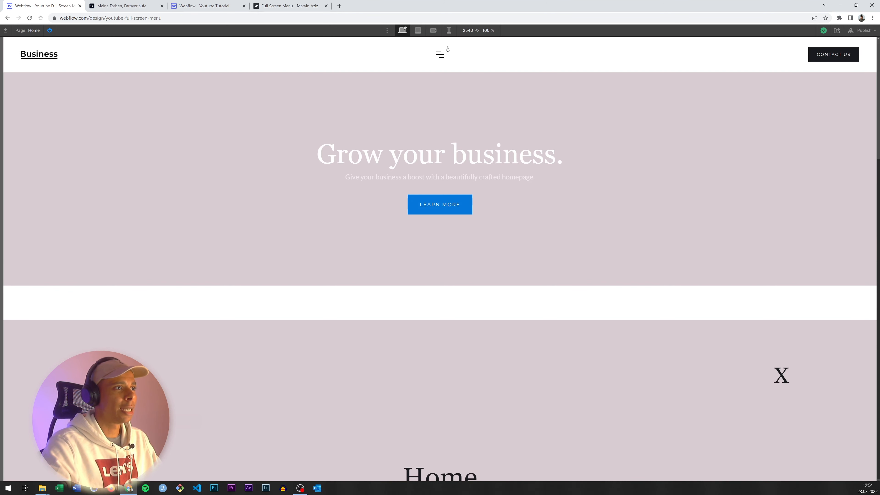
click(50, 31)
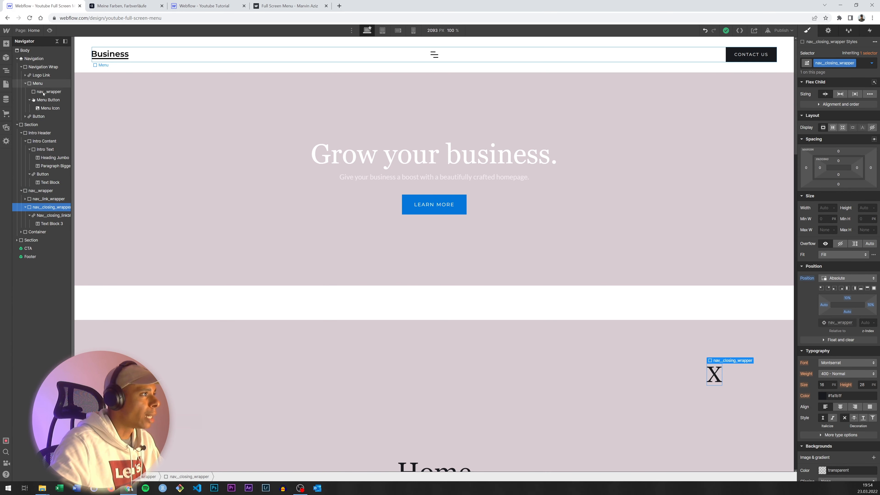
Step: Move nav__link_wrapper and nav__closing_wrapper from the section's nav__wrapper into the nav__wrapper inside the navigation Menu
click(44, 199)
drag(45, 199, 48, 97)
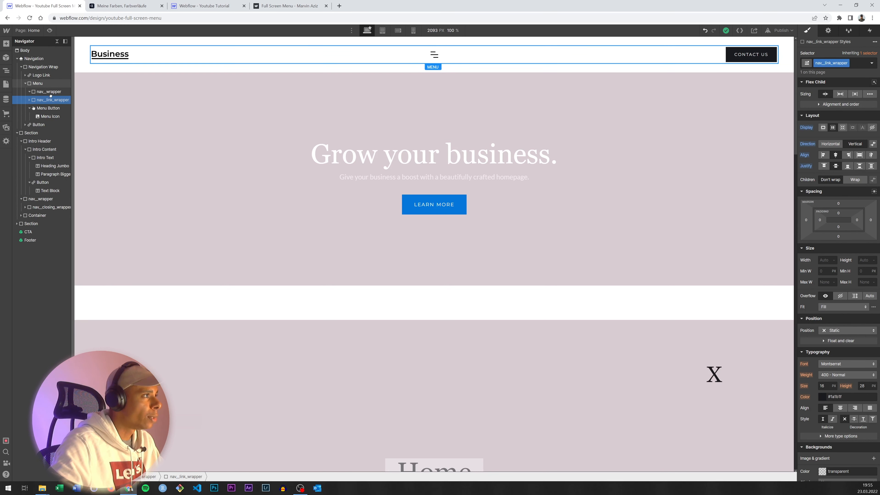
drag(50, 96, 61, 95)
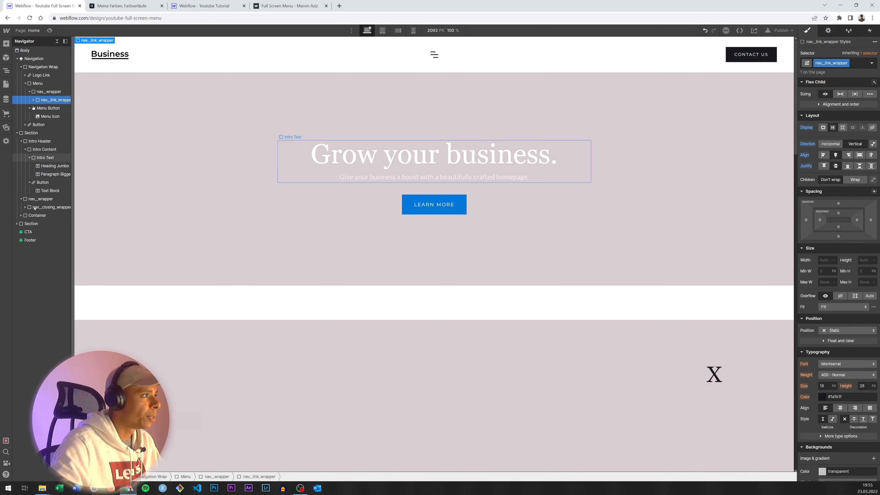
click(46, 207)
drag(47, 207, 65, 107)
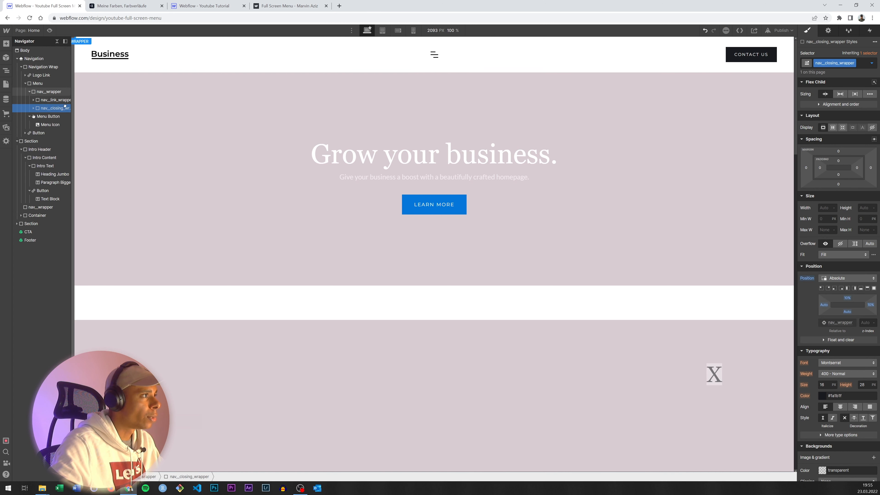
click(40, 93)
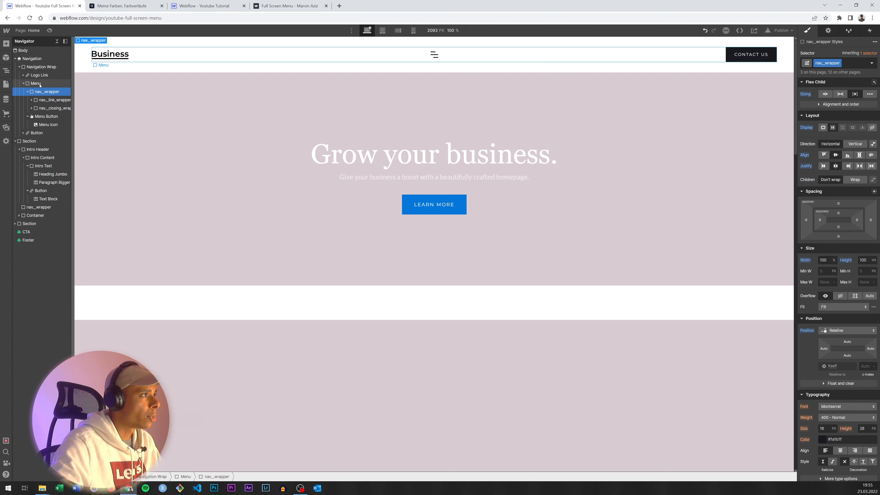
Step: Preview the page and open the menu to check how the moved links and X are laid out
click(50, 30)
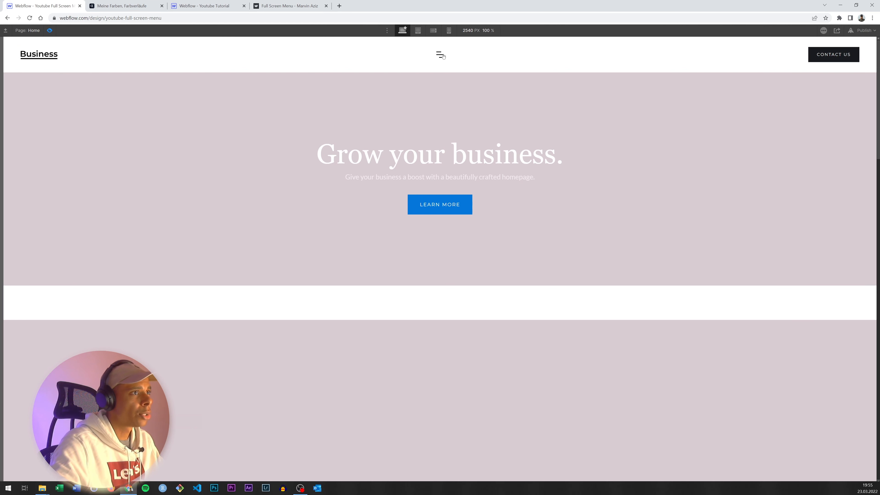
click(443, 57)
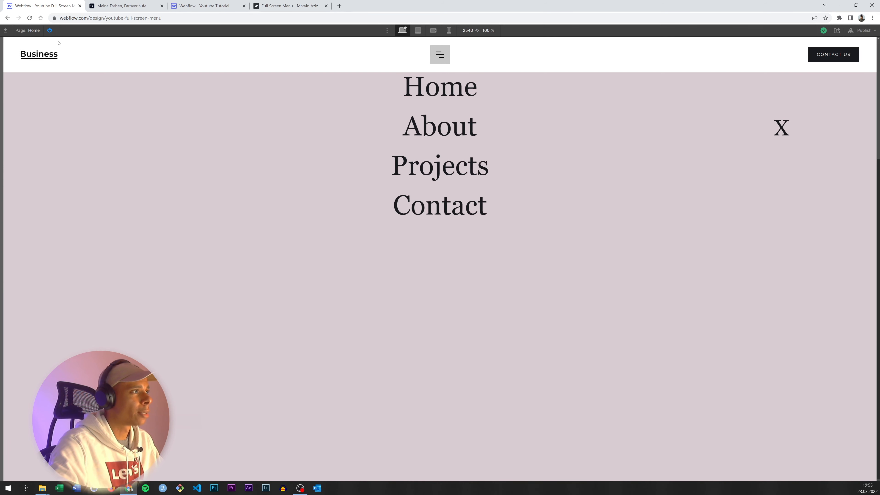
click(50, 31)
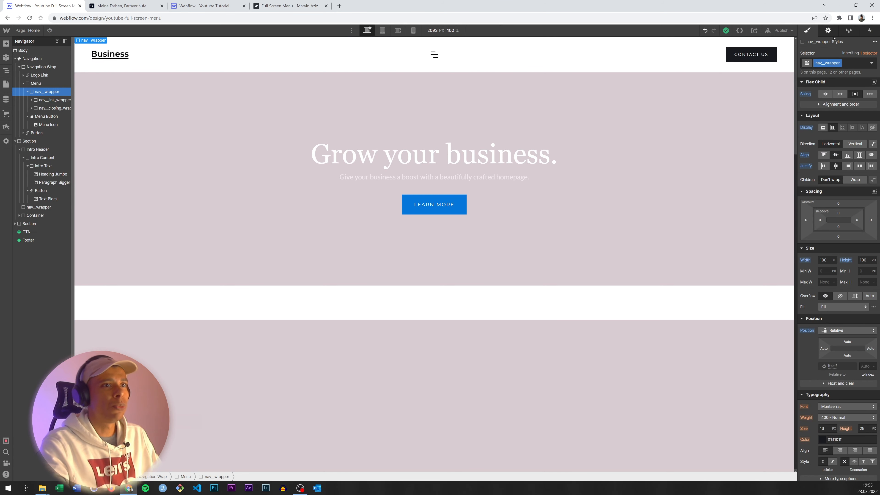
Step: Show the navbar menu in the designer and set the position of the Menu's nav__wrapper to Fixed
click(828, 31)
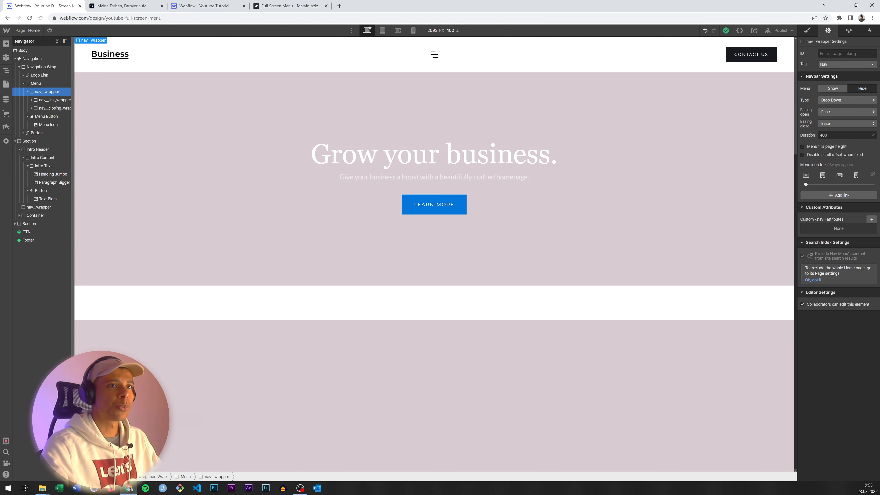
click(830, 91)
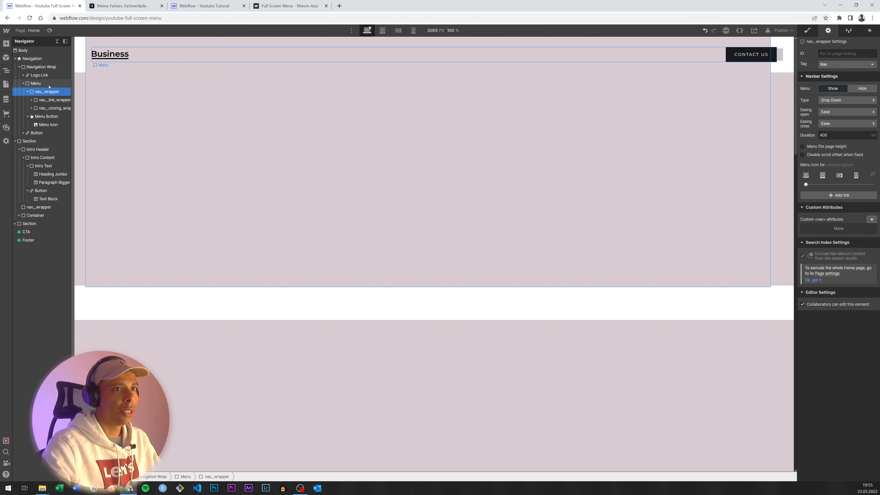
click(805, 31)
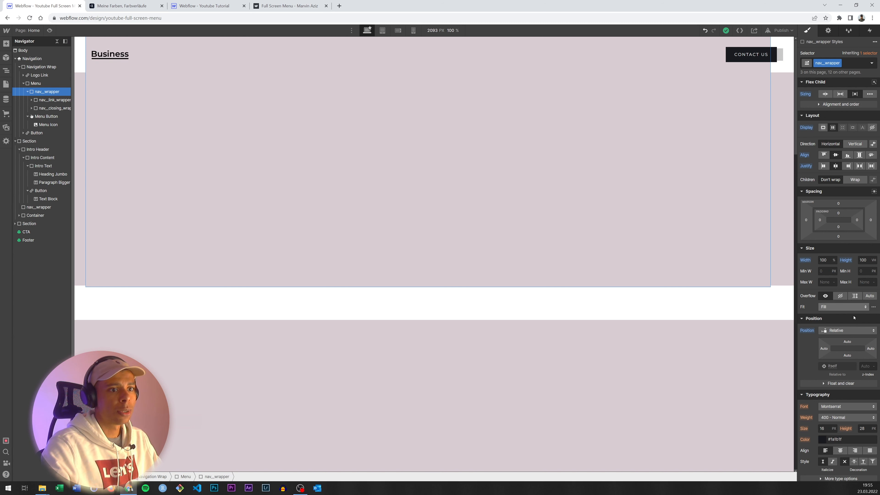
click(847, 330)
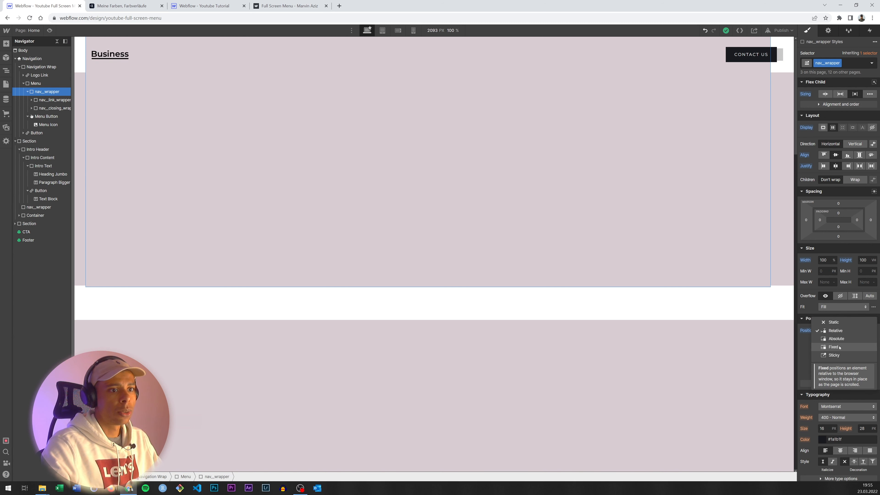
click(839, 347)
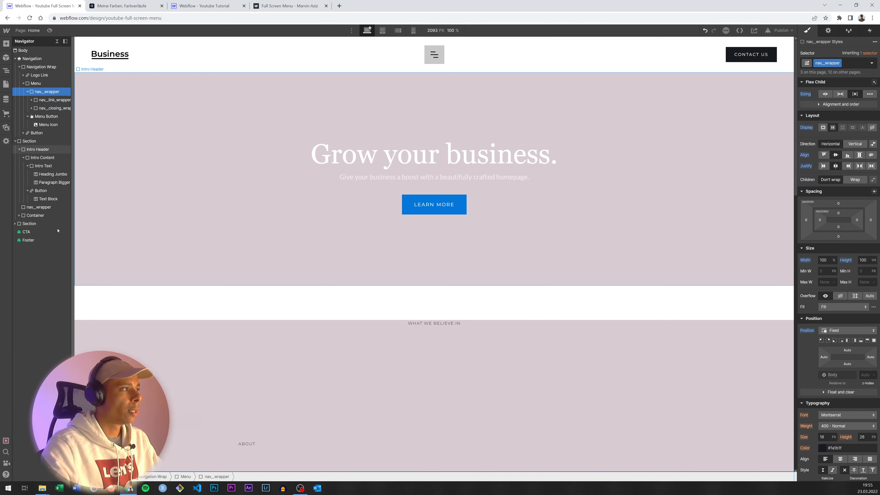
Step: Delete the leftover empty nav__wrapper that sits between the Intro Header and the Container in the section
click(32, 207)
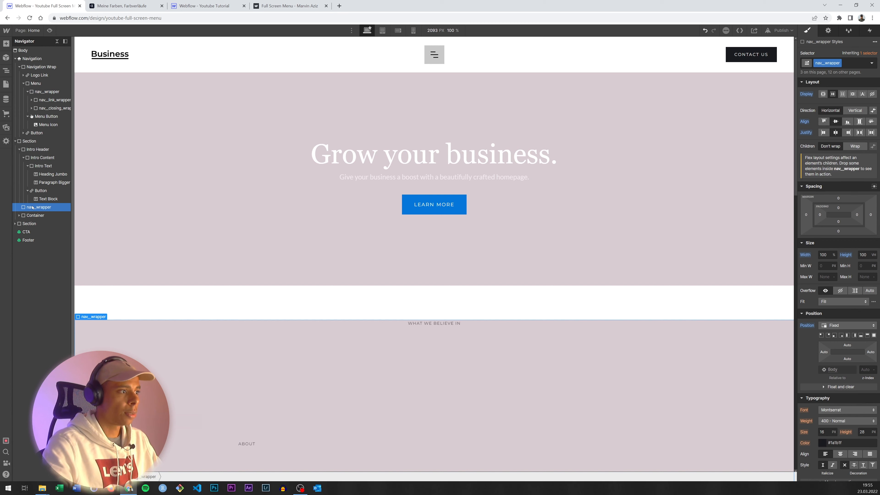
key(Delete)
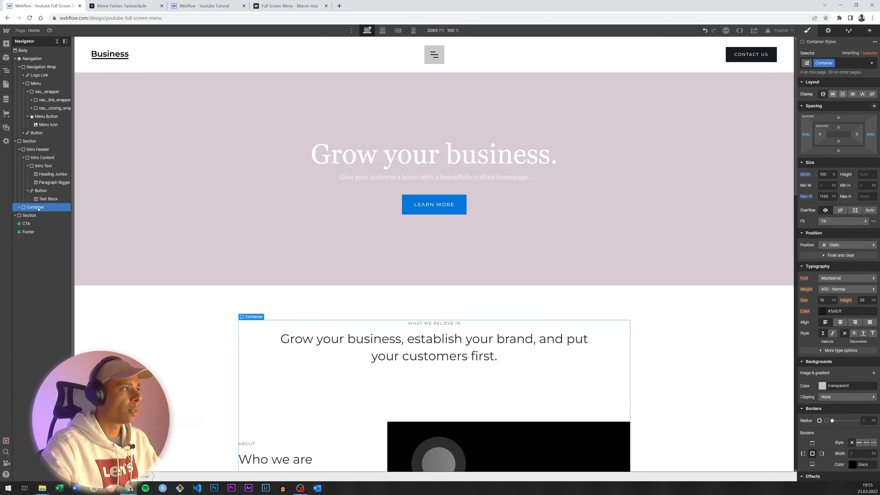
Step: Select the navbar's Menu element and show the open menu in the designer through its element settings
click(35, 83)
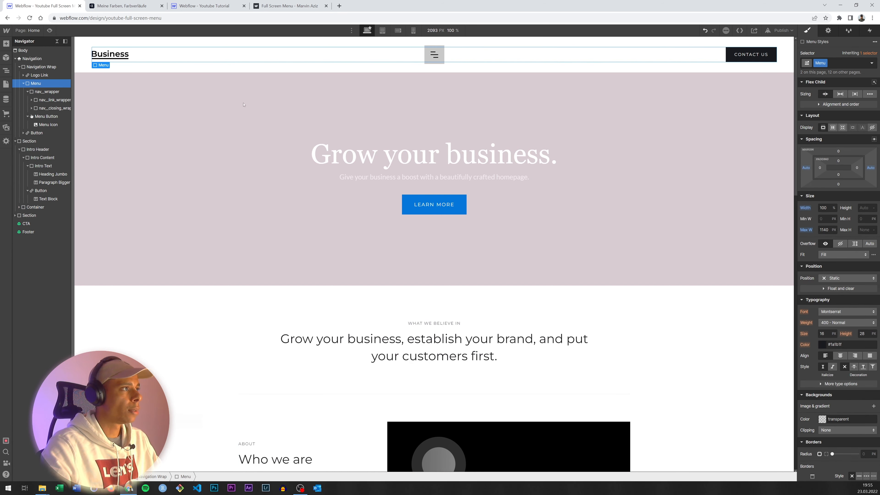
click(828, 31)
click(862, 88)
click(833, 89)
click(807, 31)
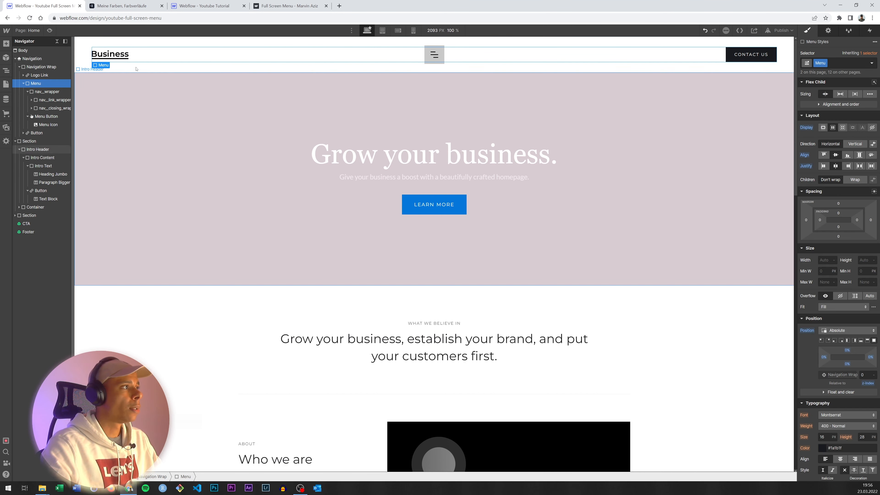
Step: Keep the Menu's nav__wrapper position on Fixed and apply the full-cover preset with 0% offsets on all four sides
scroll(711, 260, down, 5)
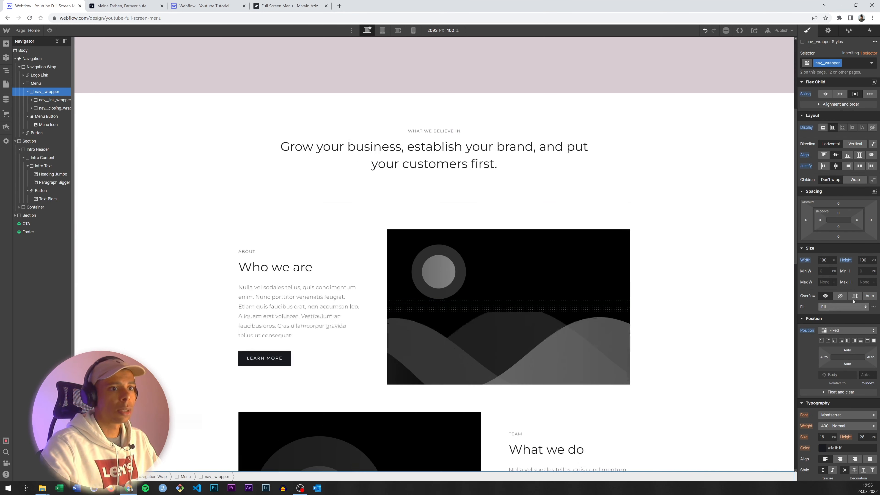
scroll(640, 276, up, 6)
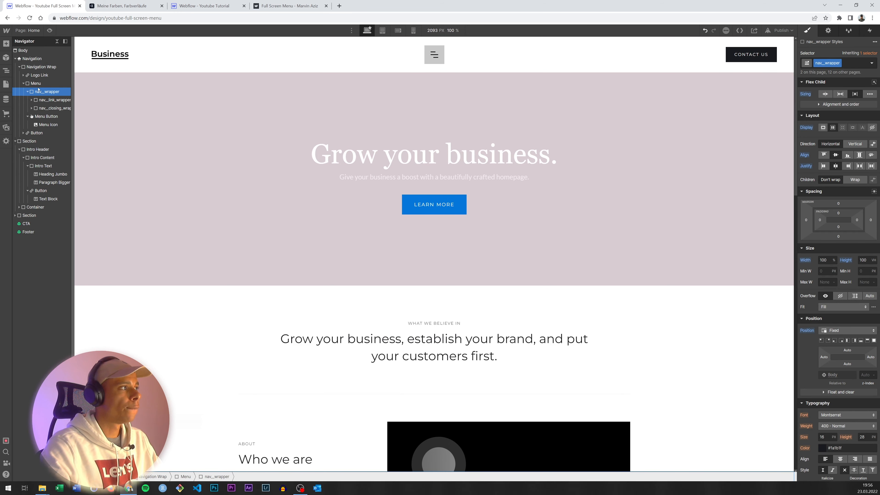
click(839, 330)
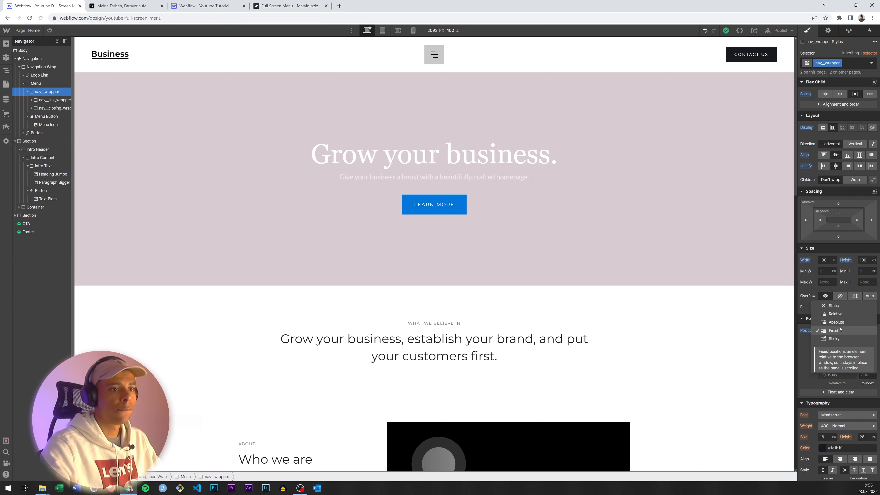
click(839, 330)
click(874, 340)
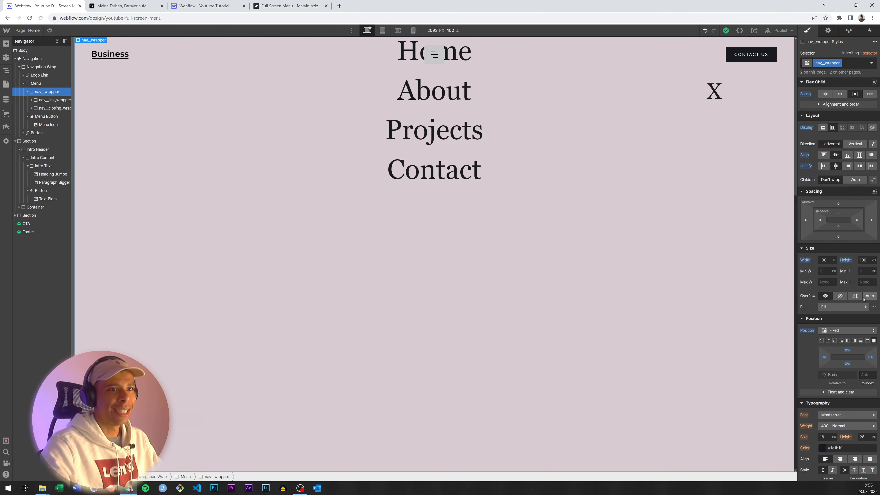
Step: Open the z-index value of the Menu's fixed nav__wrapper for editing
click(867, 375)
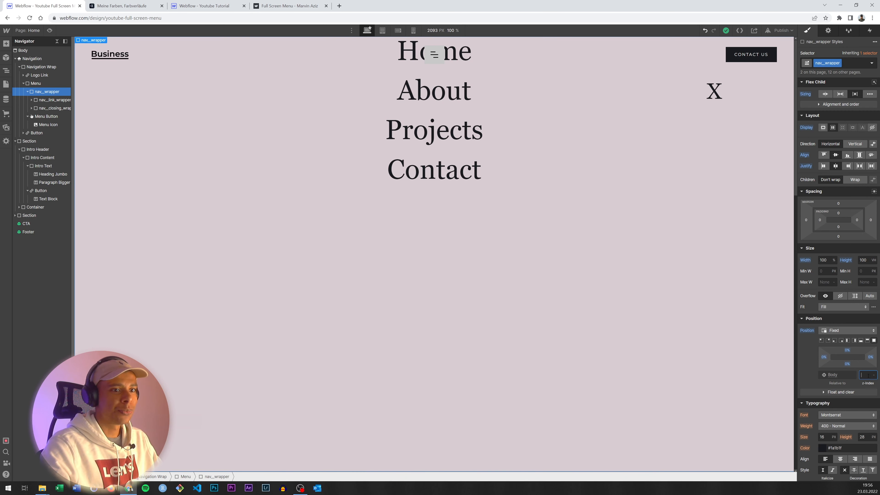
Step: Give nav_wrapper a z-index of 99 and set the height of nav_link_wrapper to 100%
key(Return)
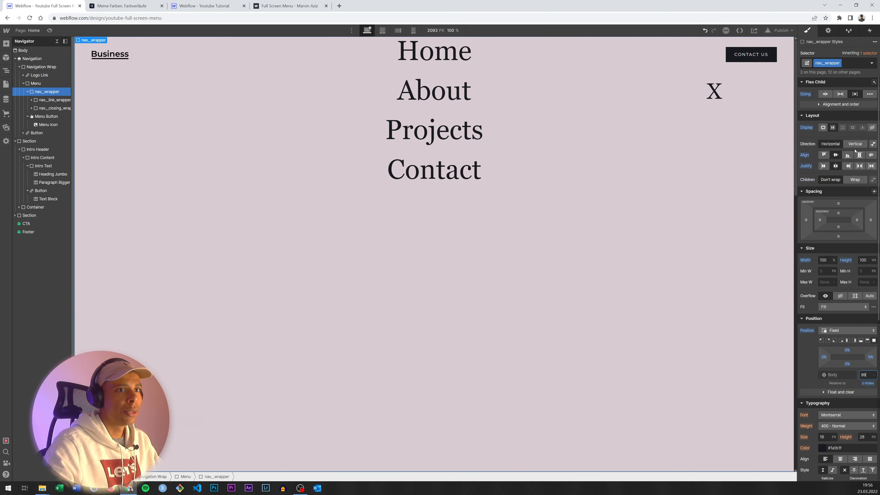
click(51, 100)
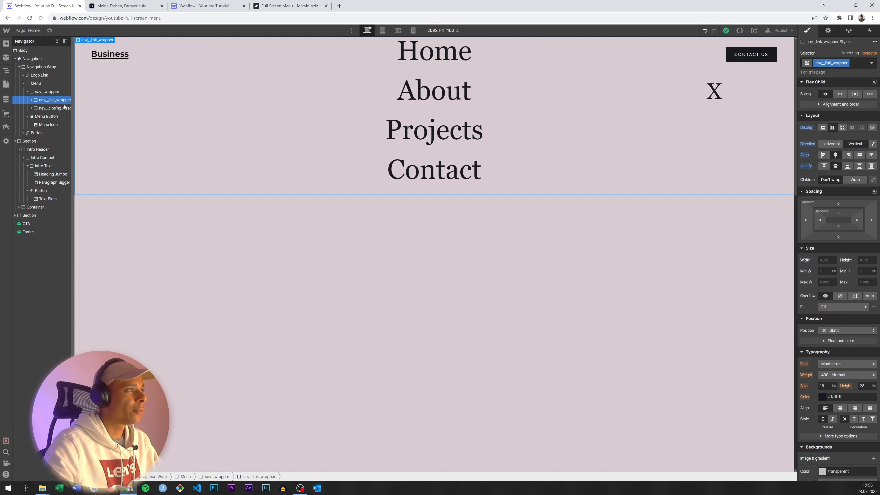
click(864, 260)
text(100%)
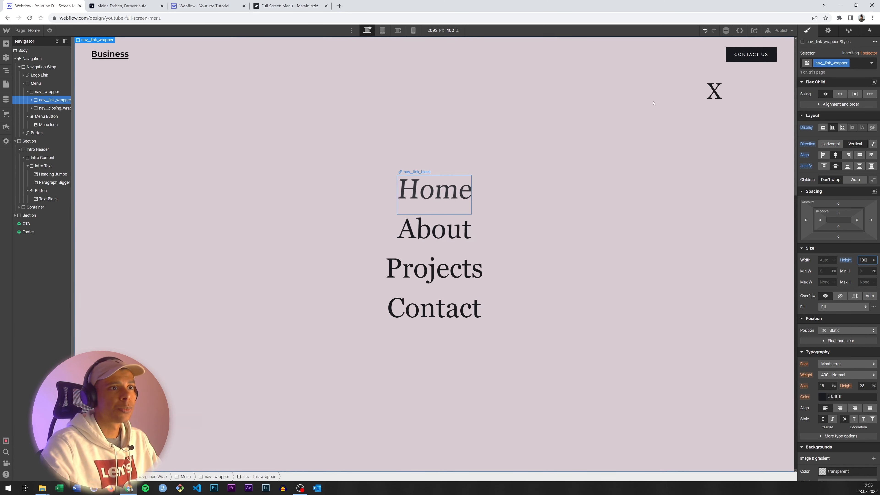
click(27, 92)
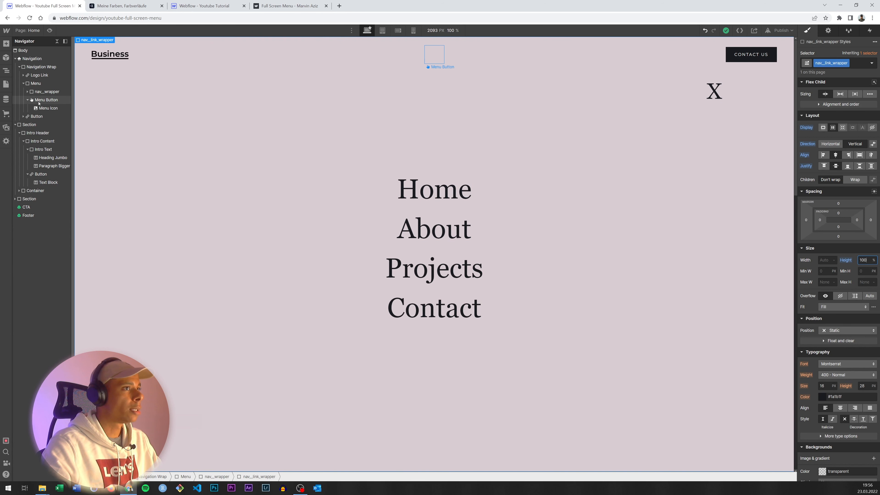
click(27, 100)
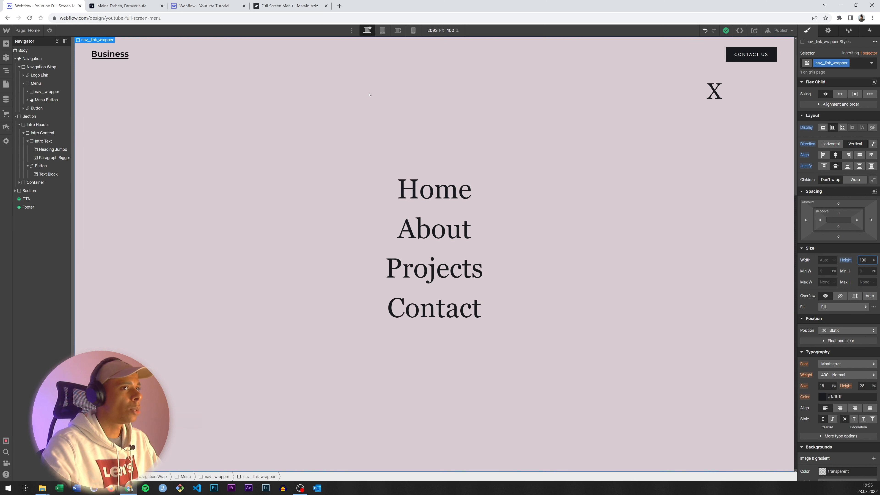
click(761, 59)
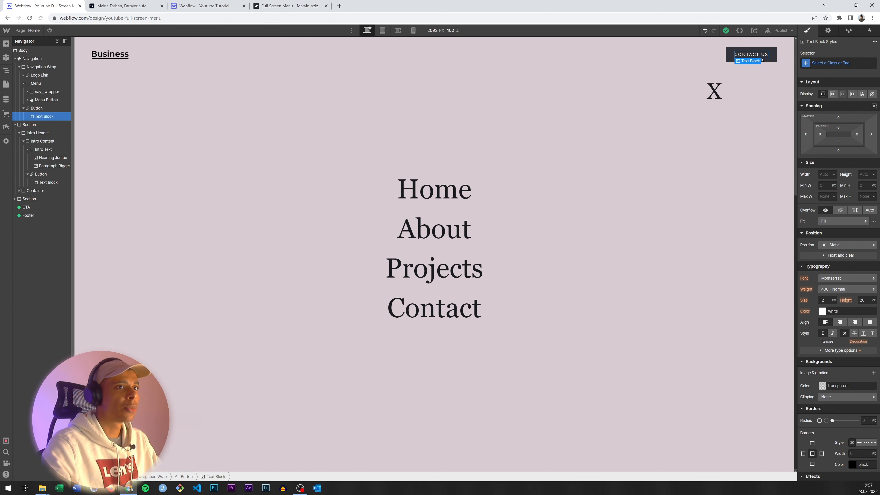
click(23, 108)
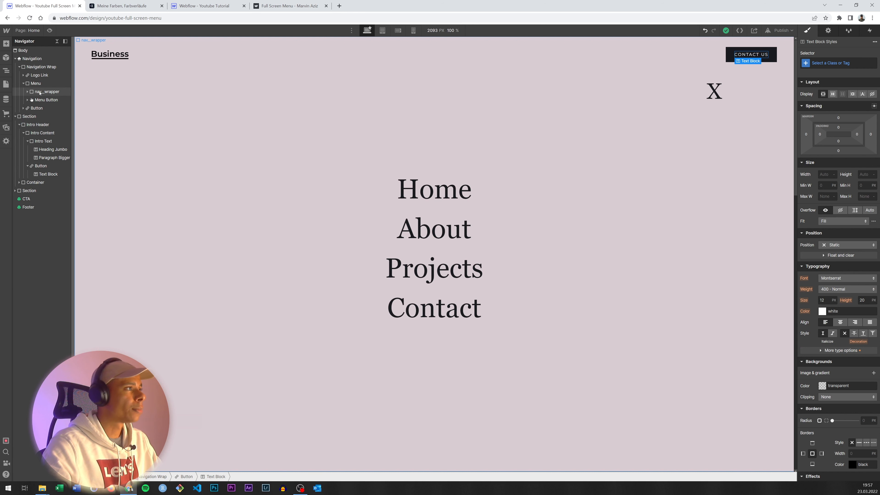
drag(33, 108, 33, 82)
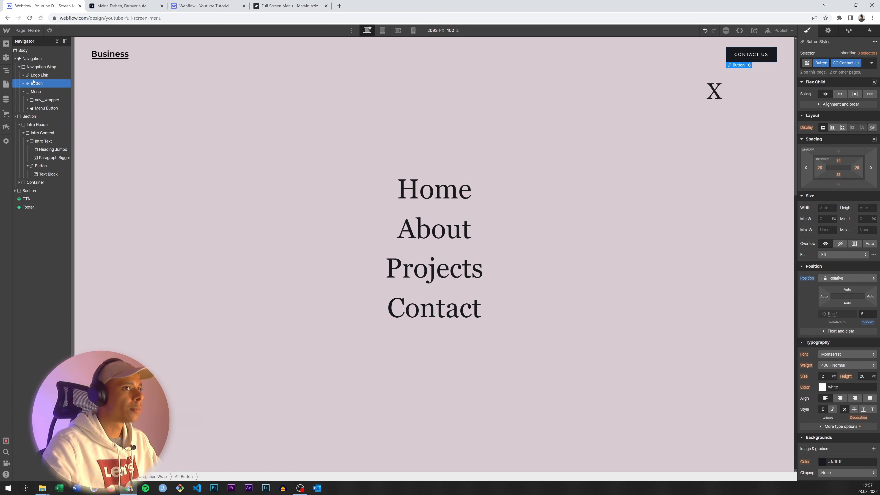
click(23, 91)
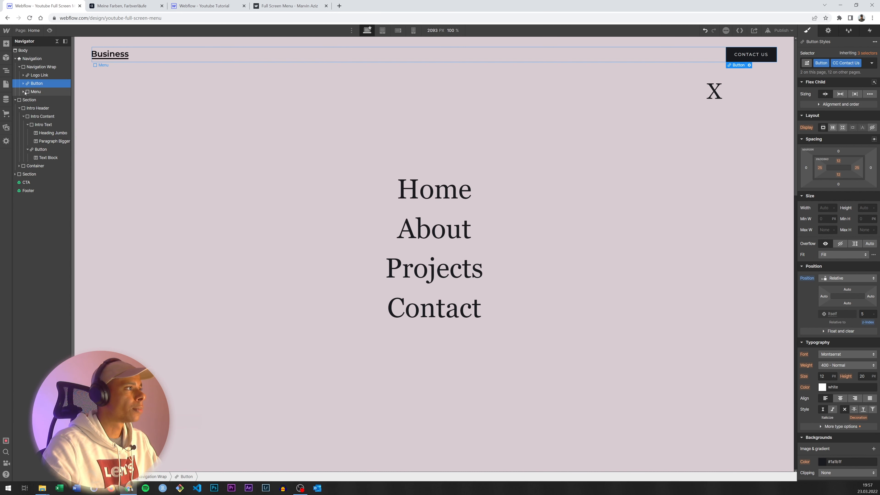
drag(35, 83, 24, 110)
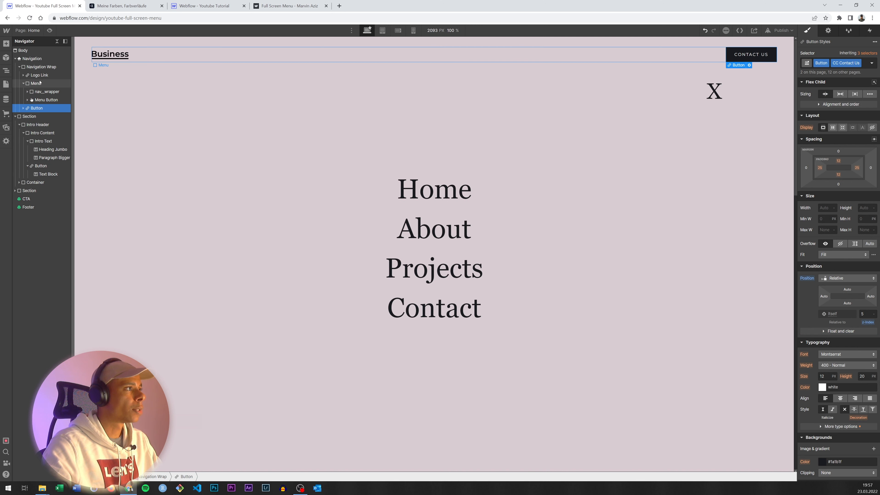
Step: Set the z-index of the Menu element inside Navigation Wrap to 20
click(62, 84)
click(866, 375)
text(20)
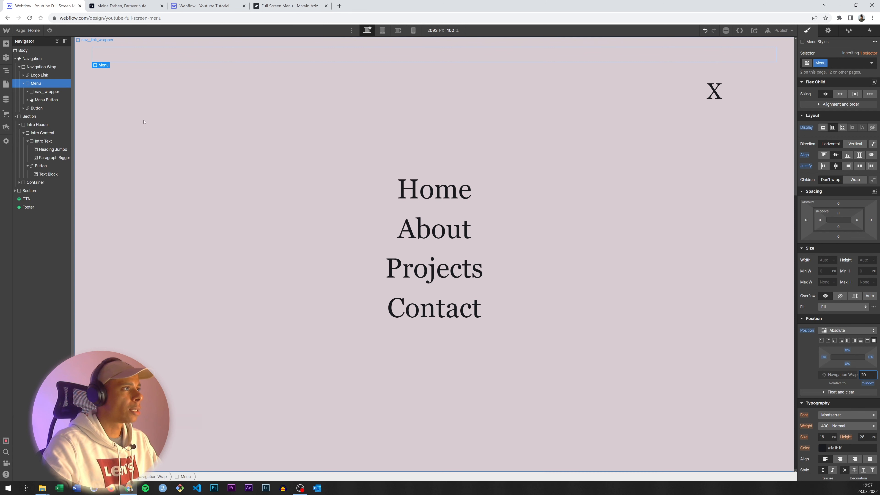
Step: Toggle the navbar menu between shown and hidden in the Menu element's settings, leaving it hidden
click(828, 30)
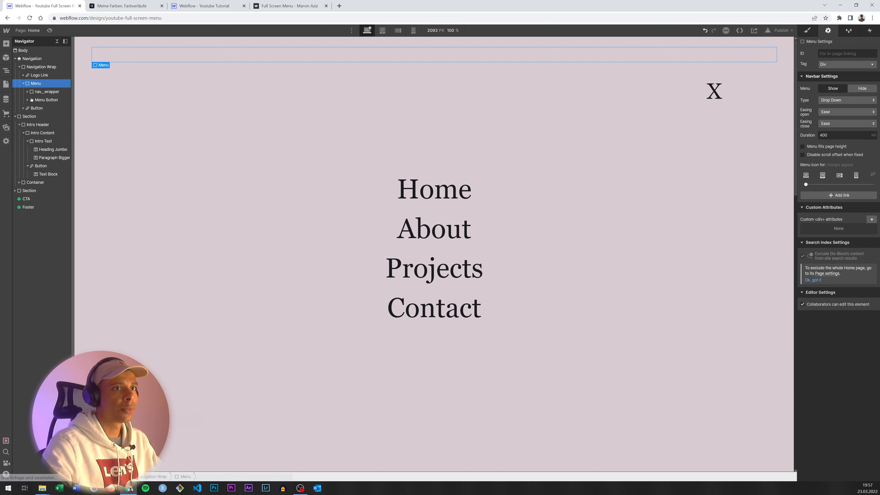
click(862, 89)
click(832, 89)
click(862, 88)
click(834, 89)
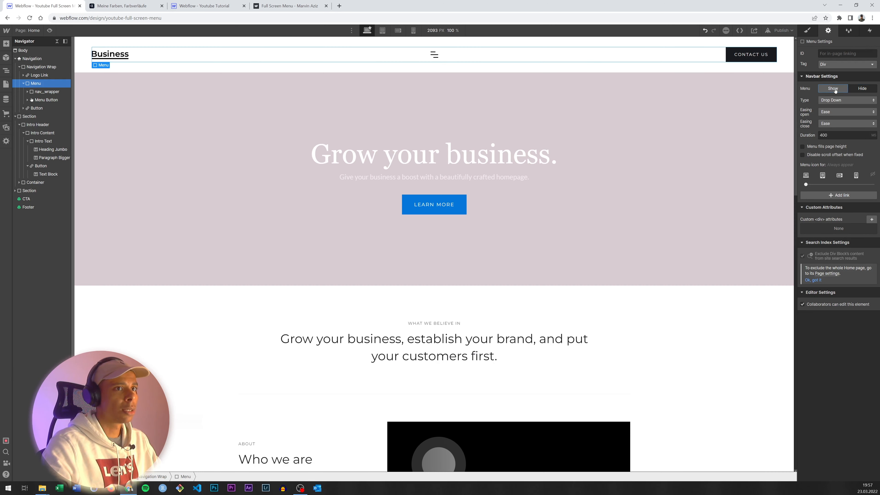
click(858, 89)
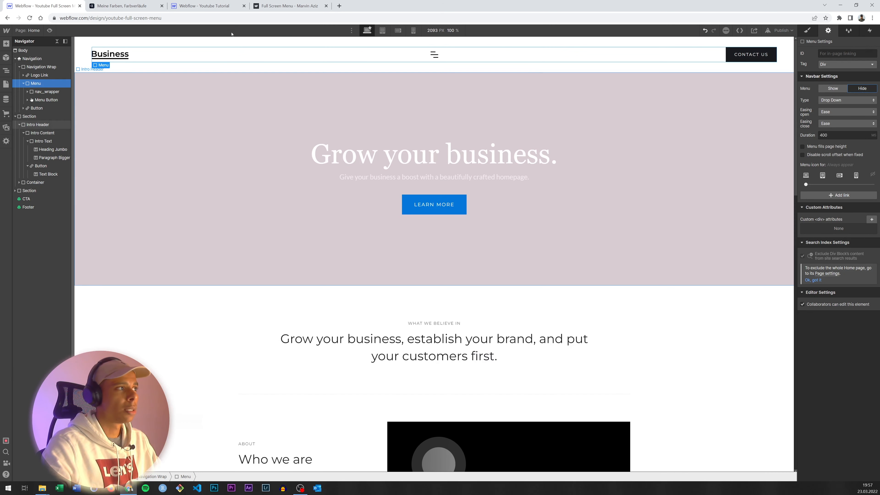
Step: Preview the page and open its full-screen menu to check the layout
click(49, 31)
click(437, 55)
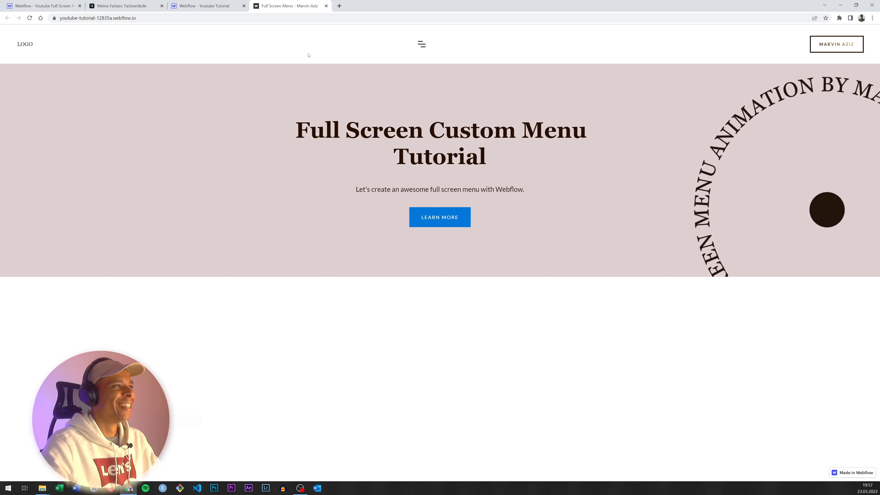
click(41, 6)
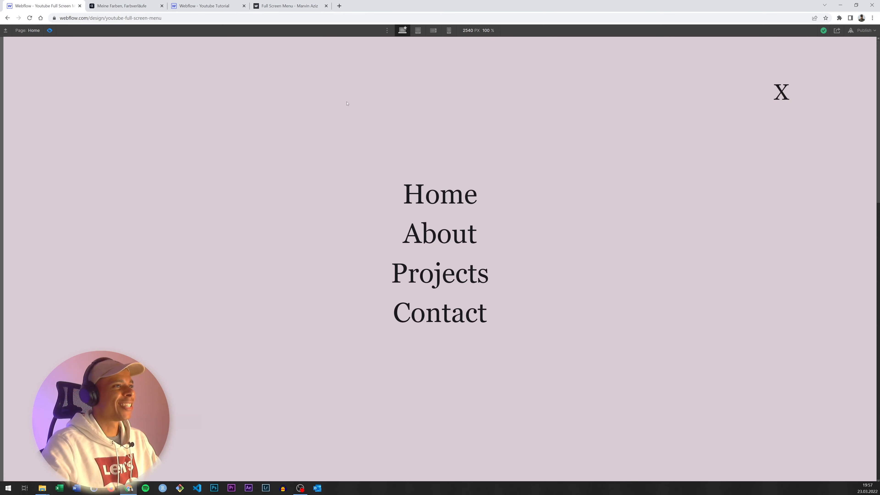
Step: Switch to the published Full Screen Menu reference site, reload it, and examine the menu's opening and closing animations
click(261, 6)
click(417, 45)
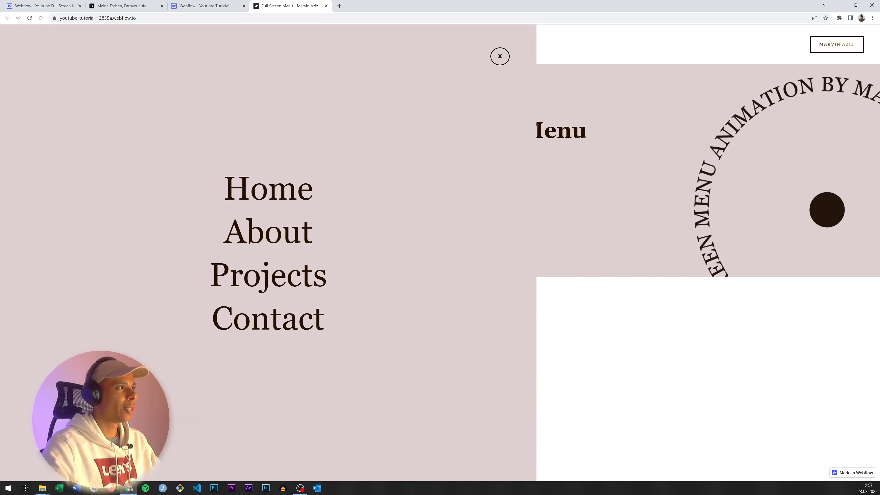
click(29, 18)
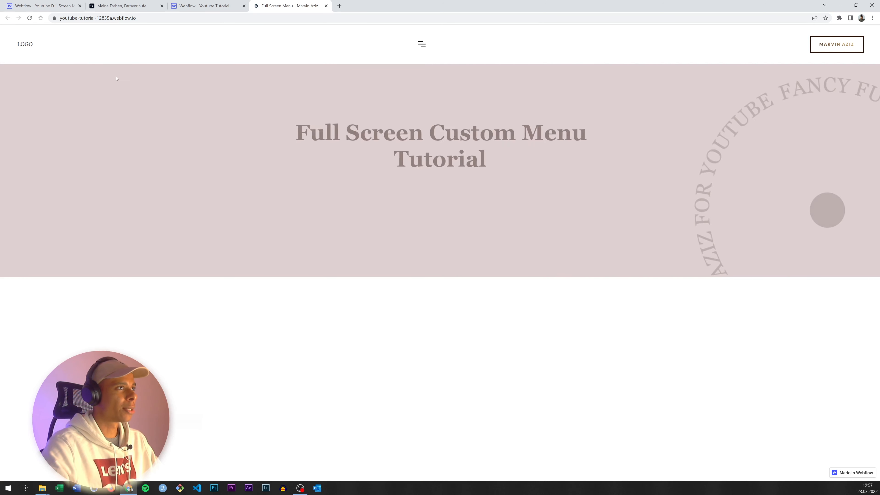
click(421, 44)
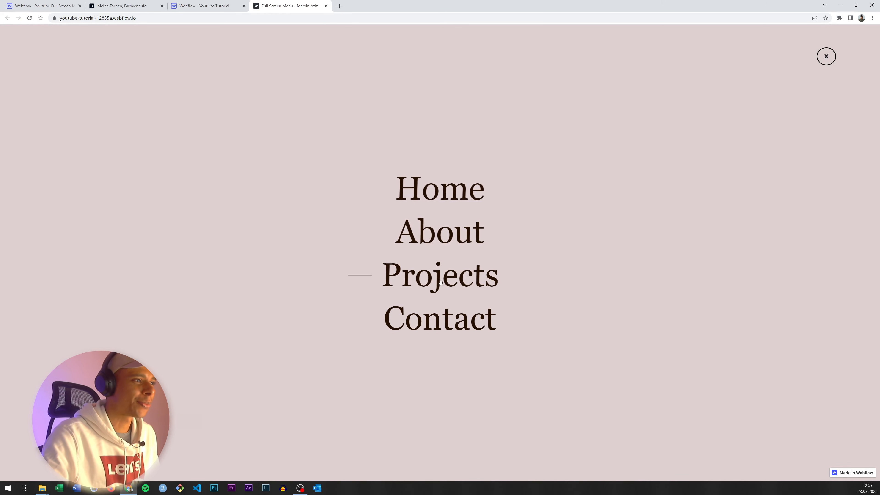
click(826, 56)
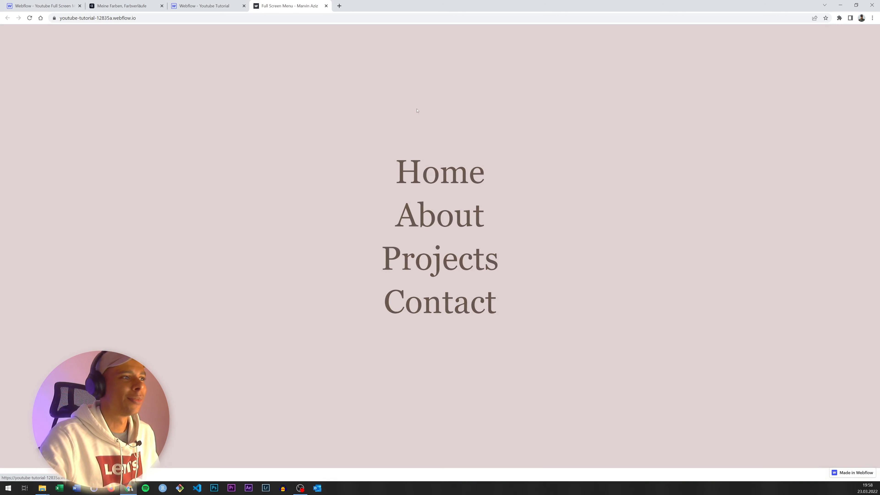
Step: Switch back to the Webflow project, close the previewed menu with its X, and leave preview mode
click(54, 2)
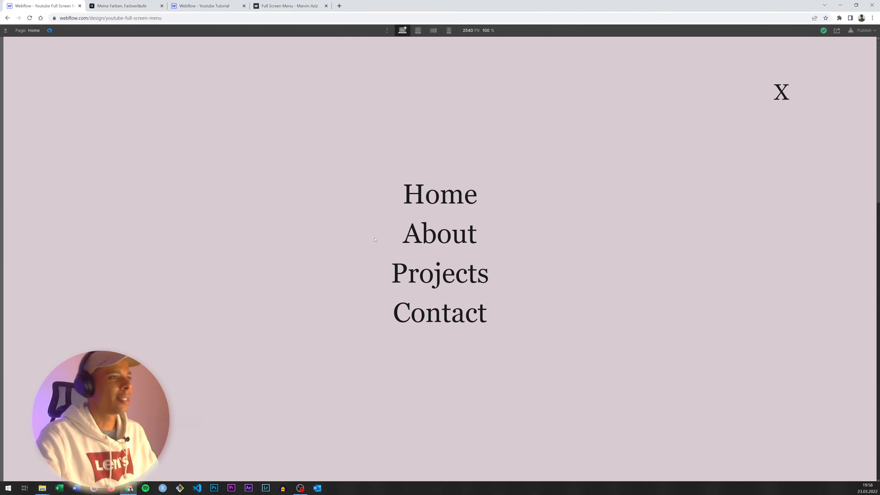
click(772, 92)
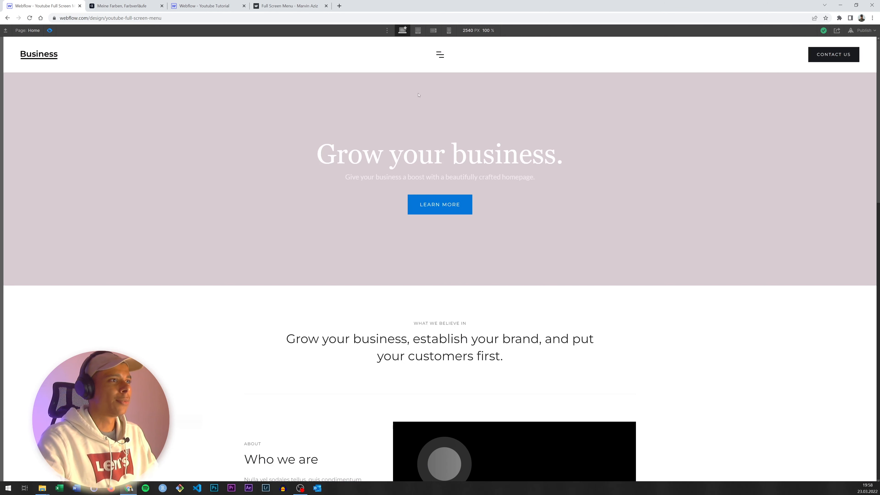
key(ctrl+shift+p)
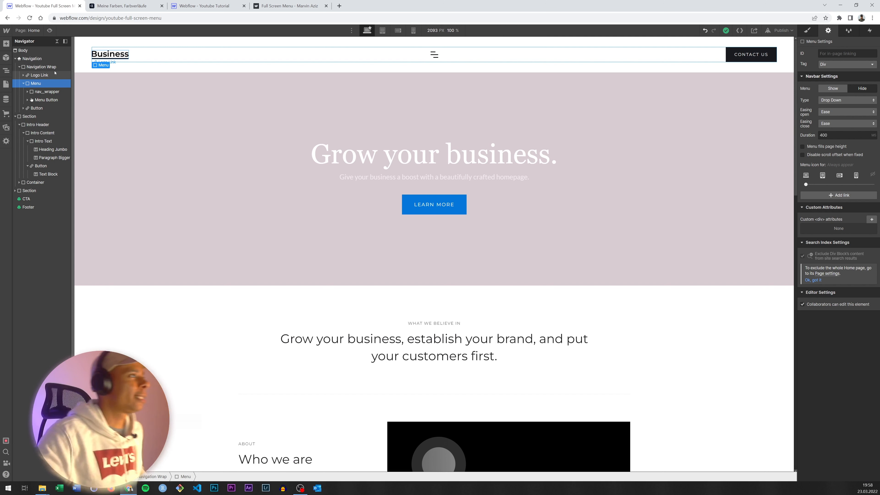
Step: Set the menu animation duration of the Navigation element to 0 ms
click(38, 59)
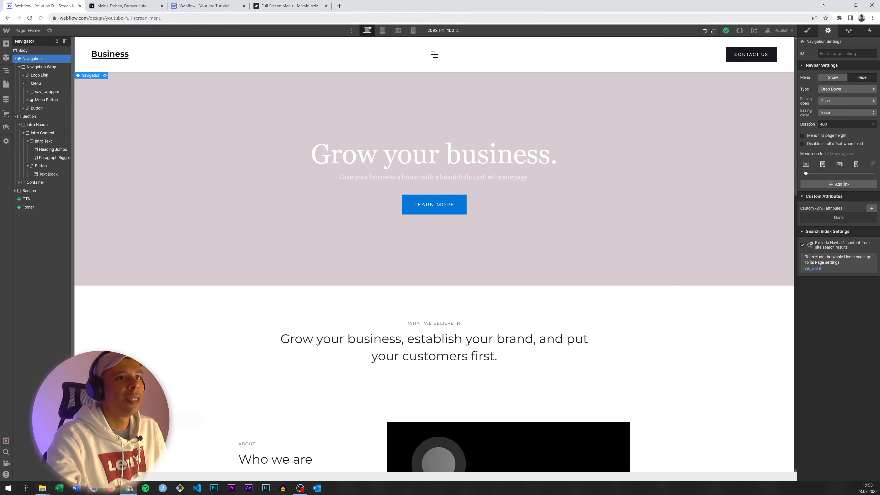
click(842, 126)
text(0)
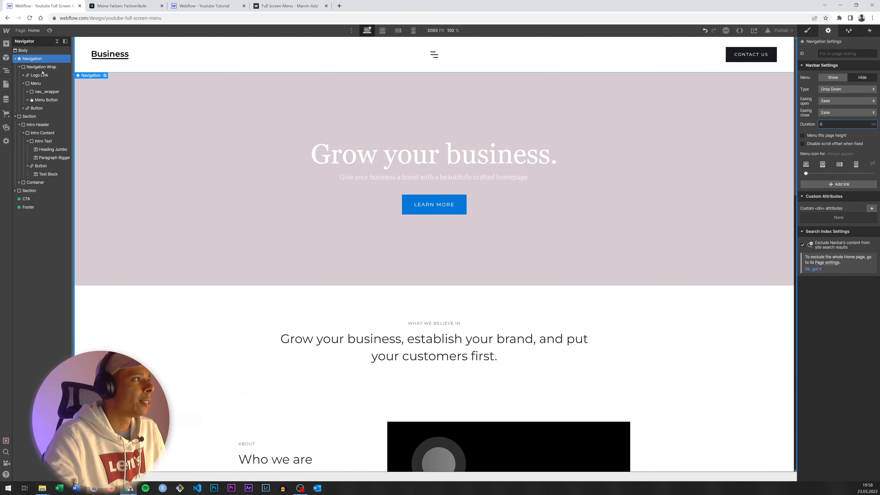
Step: Add a Navbar opens trigger to the Navigation element and make it start an animation when the menu opens
click(868, 33)
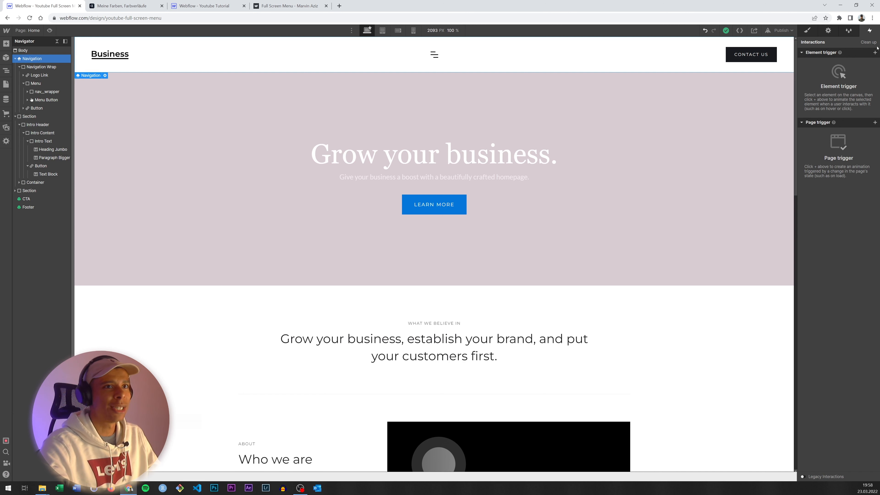
click(874, 53)
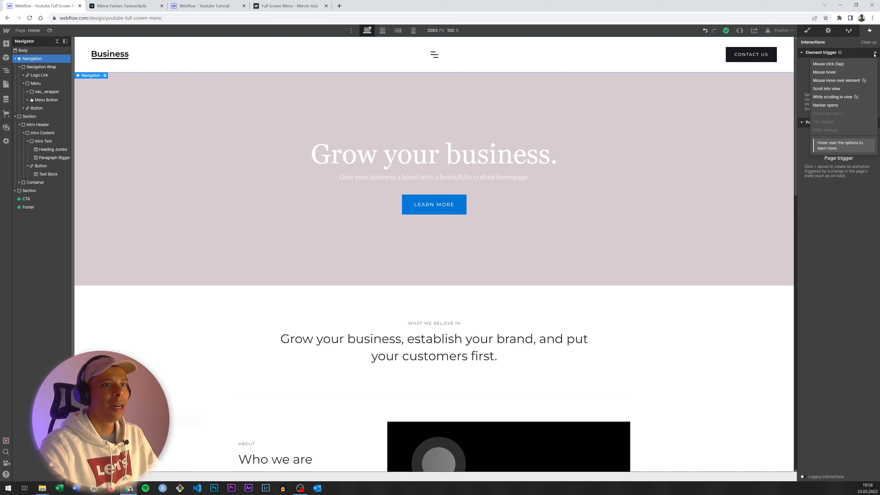
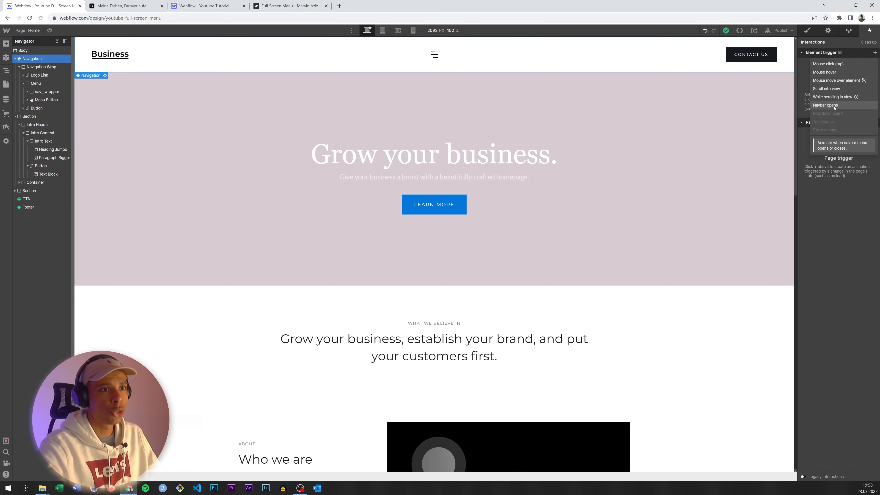
click(834, 105)
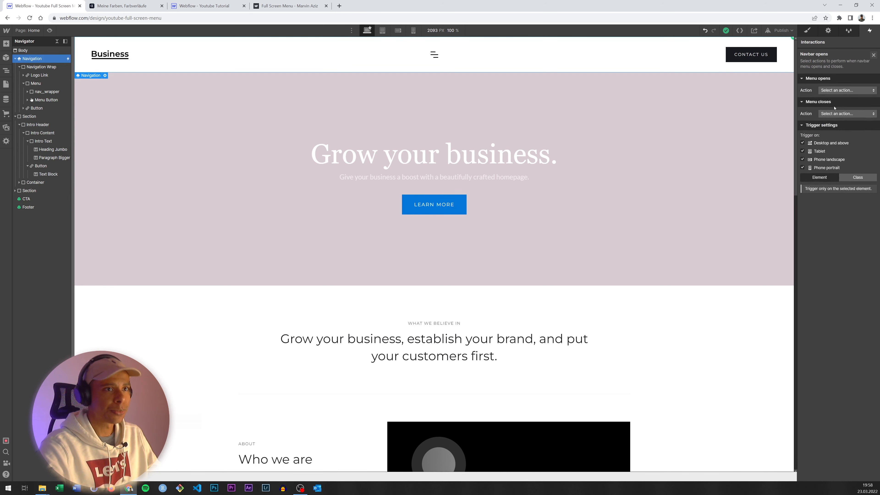
click(849, 91)
click(839, 107)
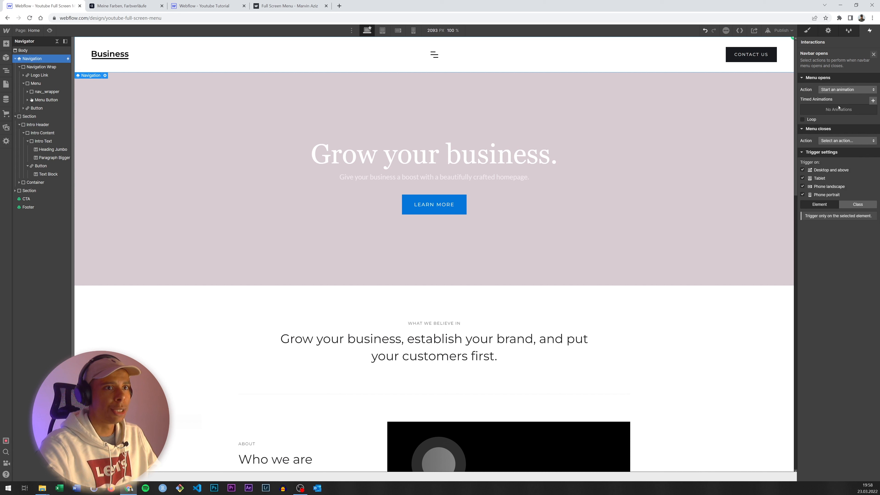
Step: Create a timed animation named "Navbar Opens" for the menu-open action
click(873, 100)
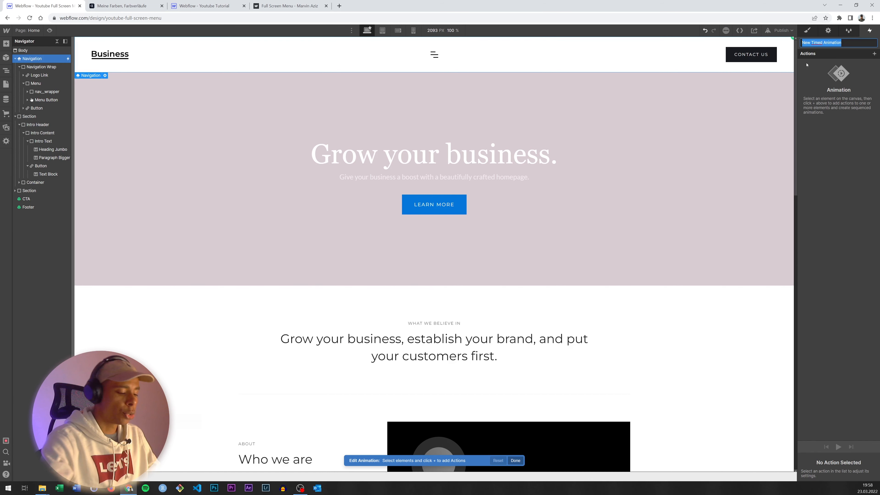
text(Navbar O)
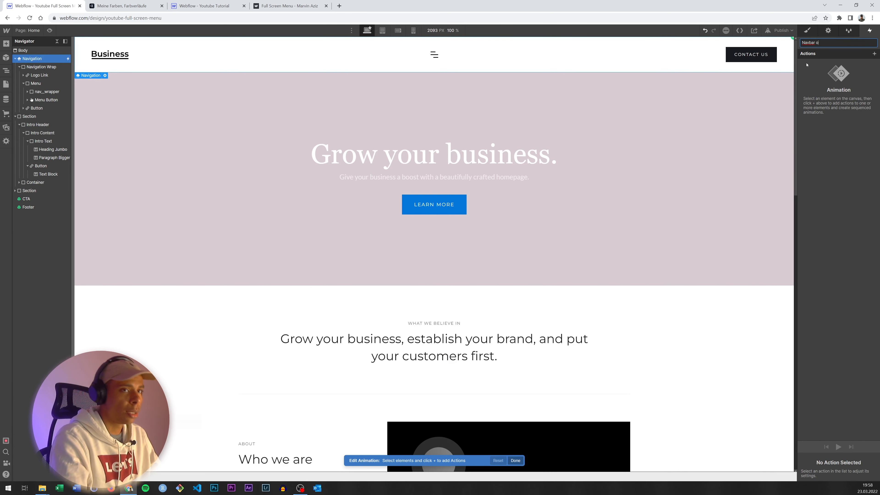
text(pens)
key(Return)
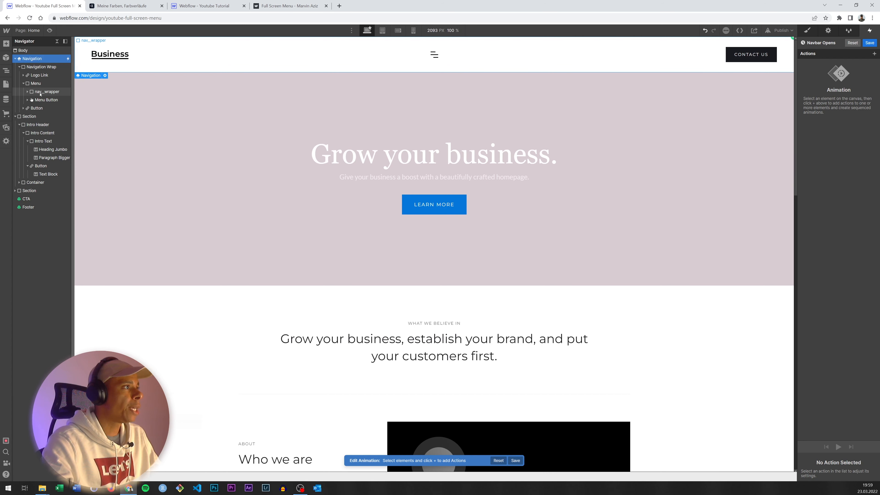
Step: Add a Hide/Show action for nav__wrapper that sets its display to none as an initial state
click(40, 92)
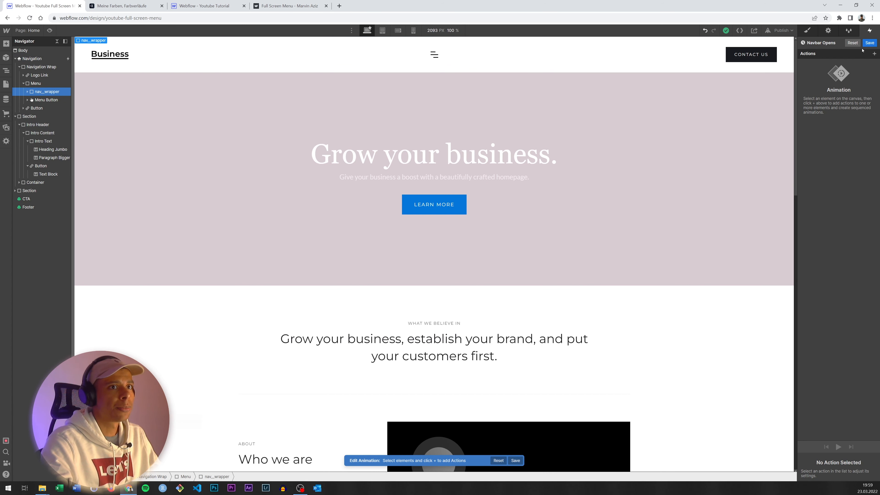
click(875, 54)
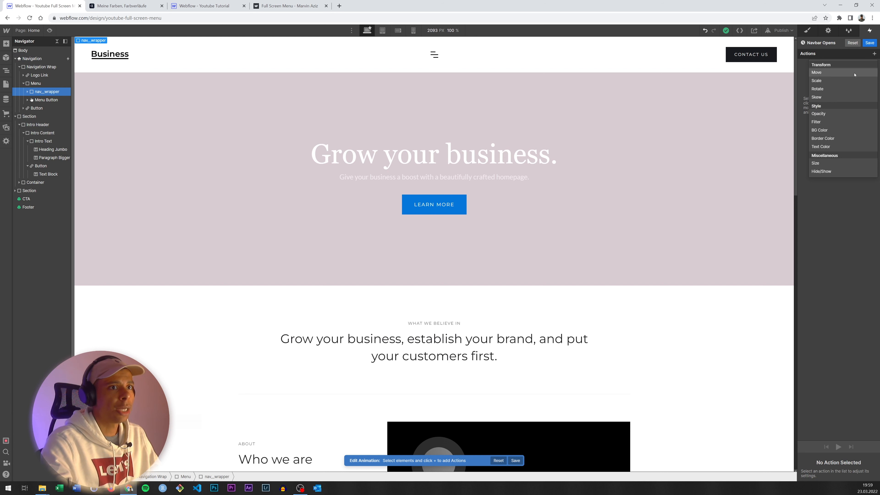
click(839, 171)
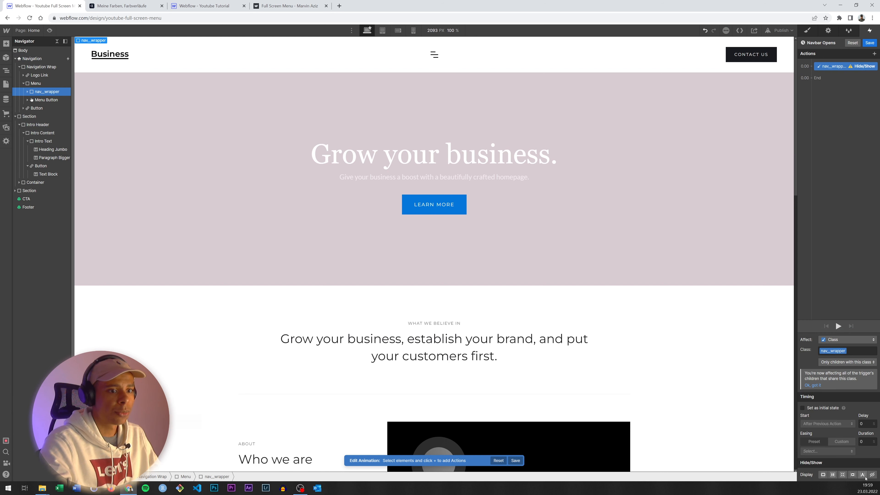
click(872, 475)
click(802, 408)
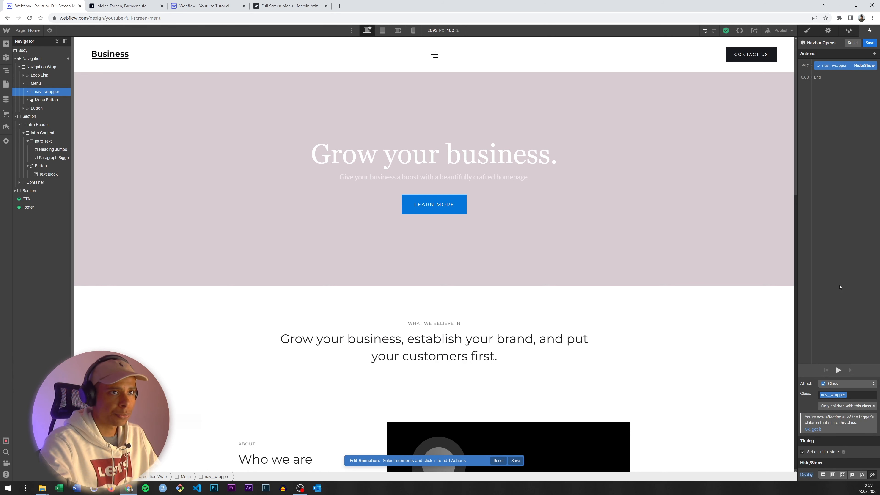
Step: Add an initial-state Size action for nav__wrapper with a height of 0%, and start adding another action
click(874, 53)
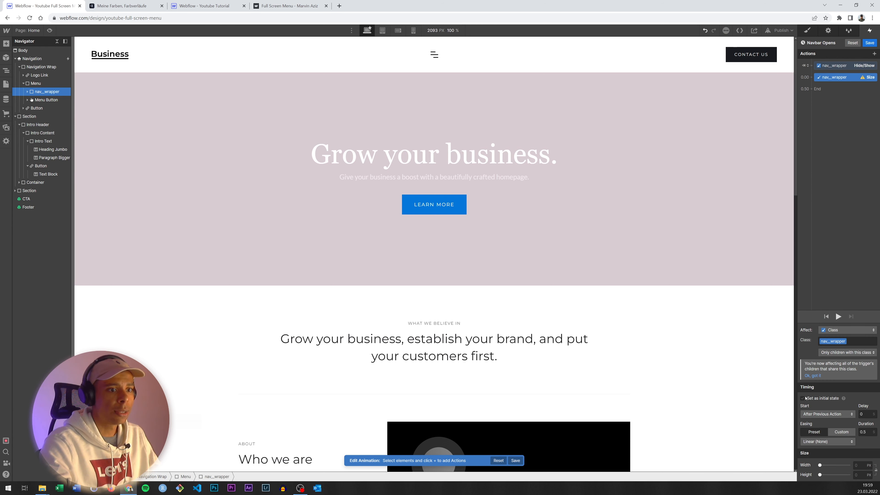
click(802, 398)
click(860, 474)
text(0%)
key(Return)
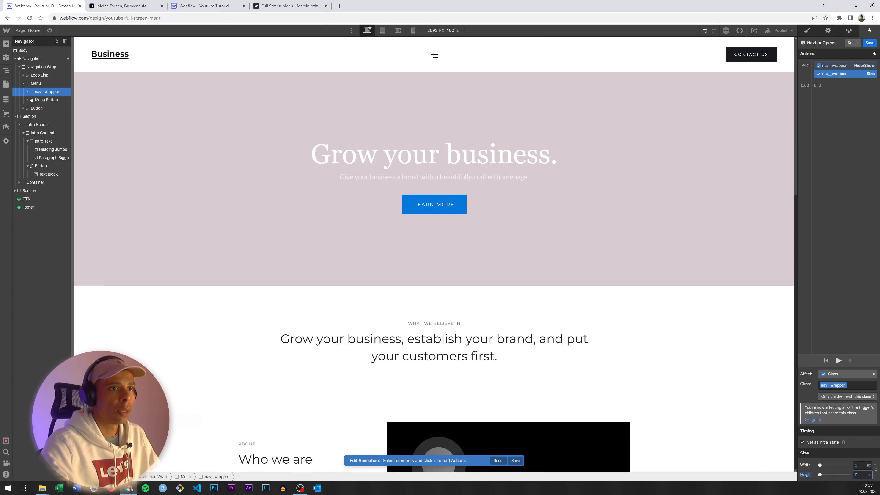
click(873, 54)
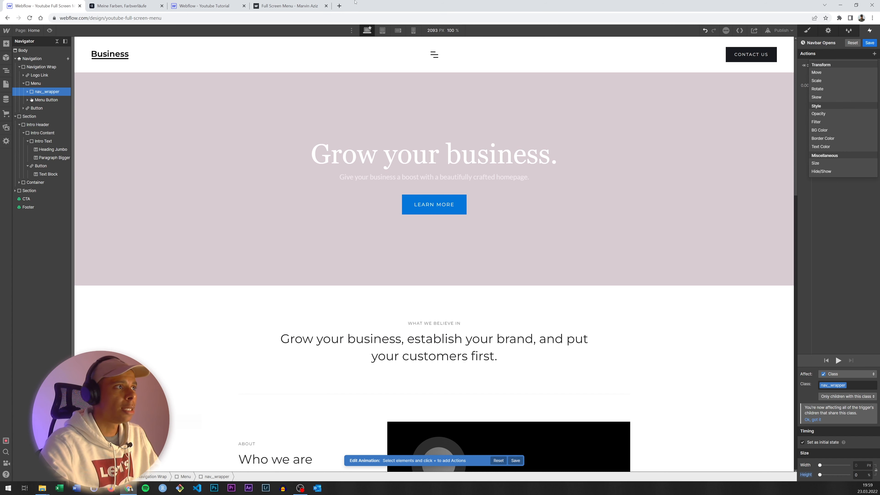
Step: Switch to the published Full Screen Menu example and open and close its menu twice to study the animation
click(301, 5)
click(420, 47)
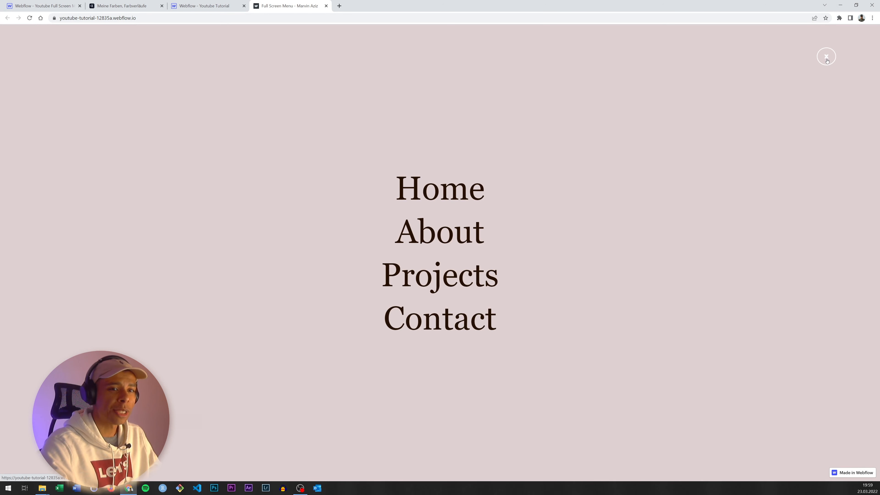
click(826, 58)
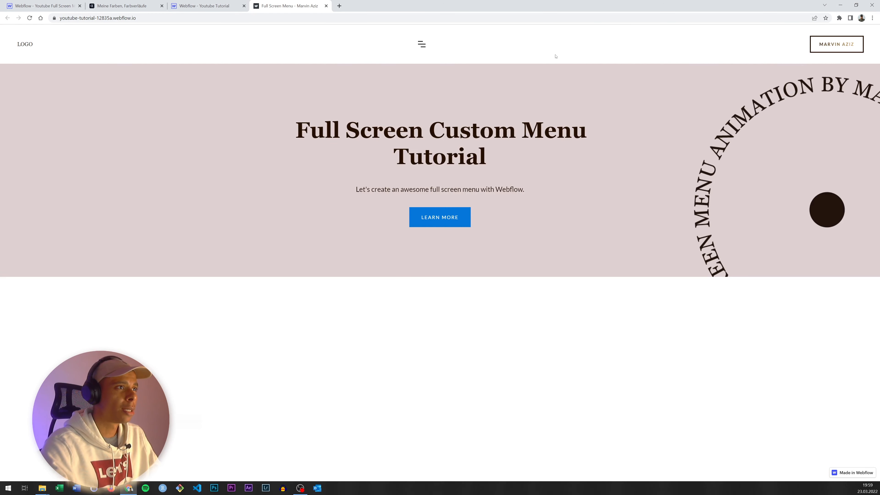
click(431, 48)
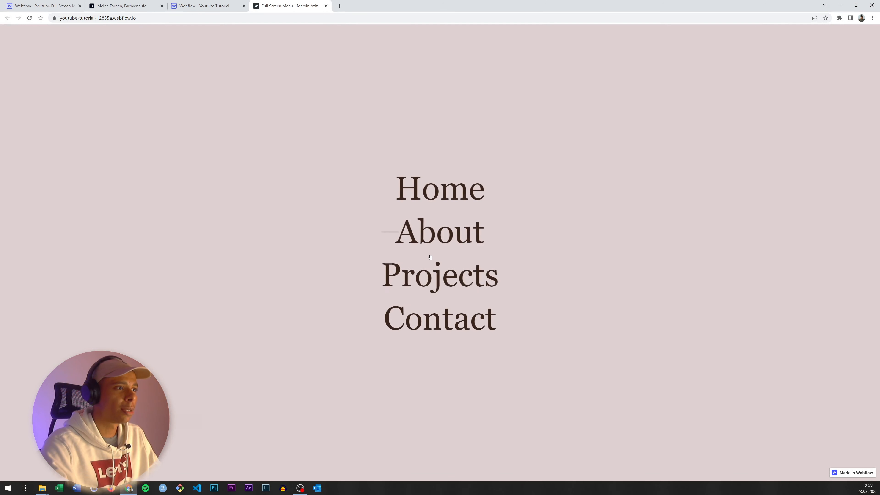
click(826, 56)
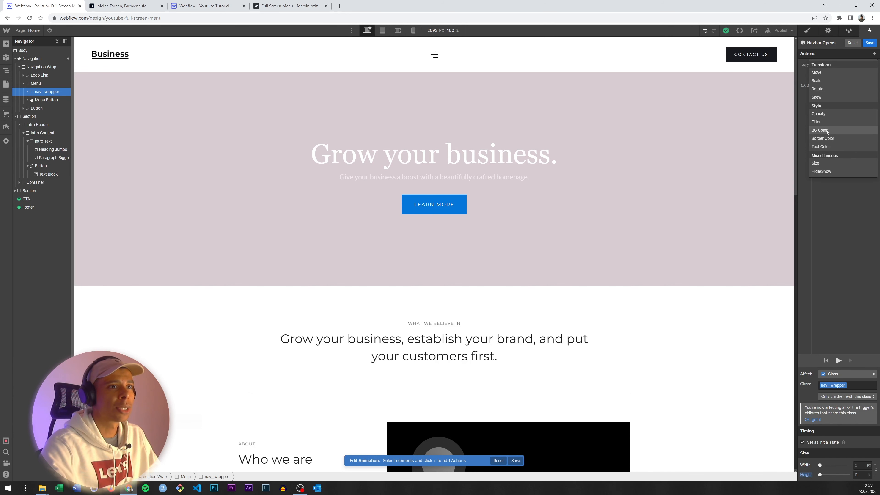
Step: Back in the Webflow project, add a BG Color action for nav__wrapper with white as its initial state
click(827, 130)
drag(842, 77, 839, 82)
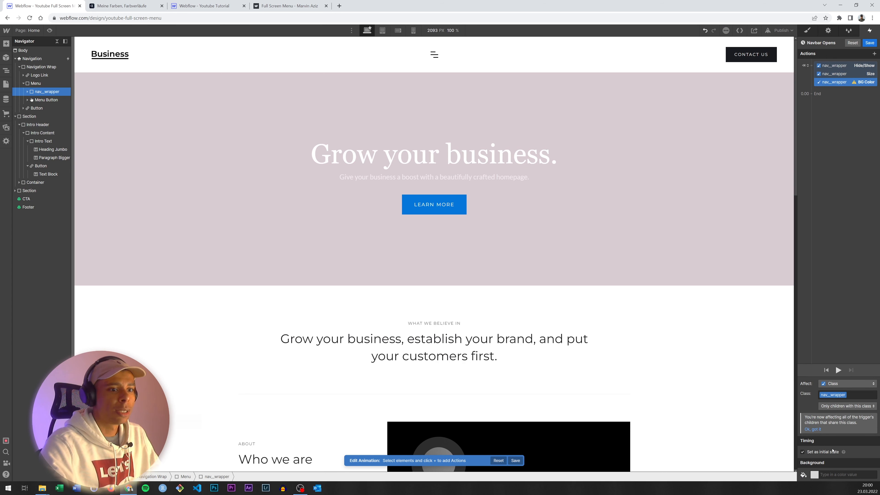
click(813, 475)
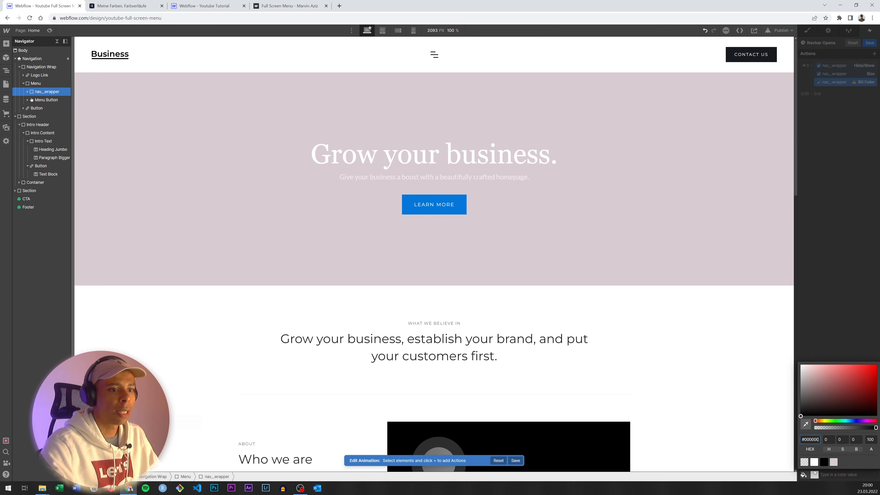
click(814, 462)
click(842, 206)
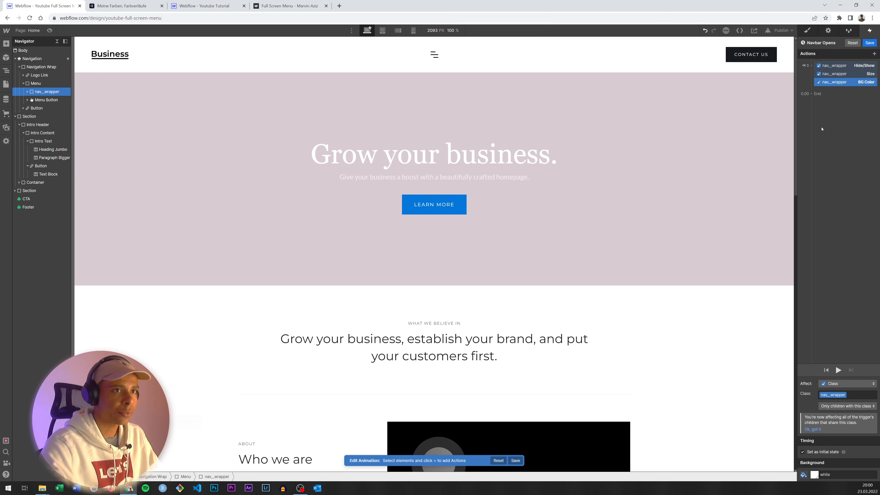
Step: Duplicate the three initial-state nav__wrapper actions and place the copies after them as timed actions
shift+click(835, 66)
right_click(835, 67)
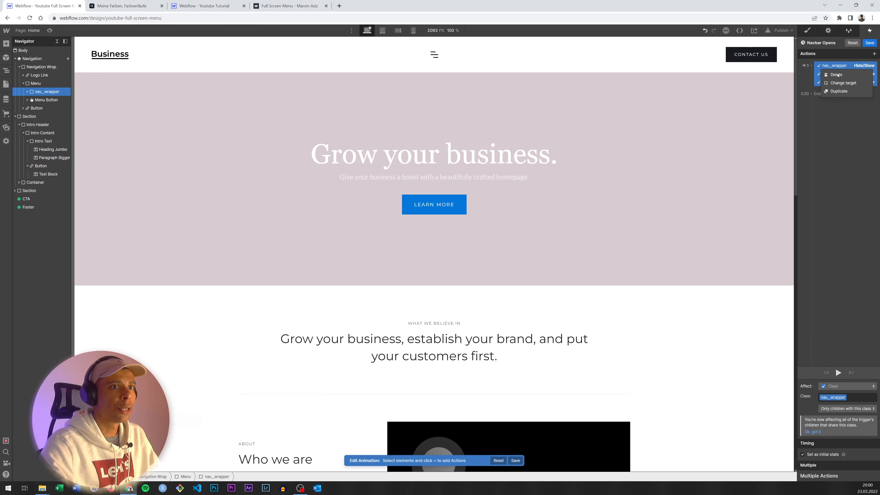
click(837, 92)
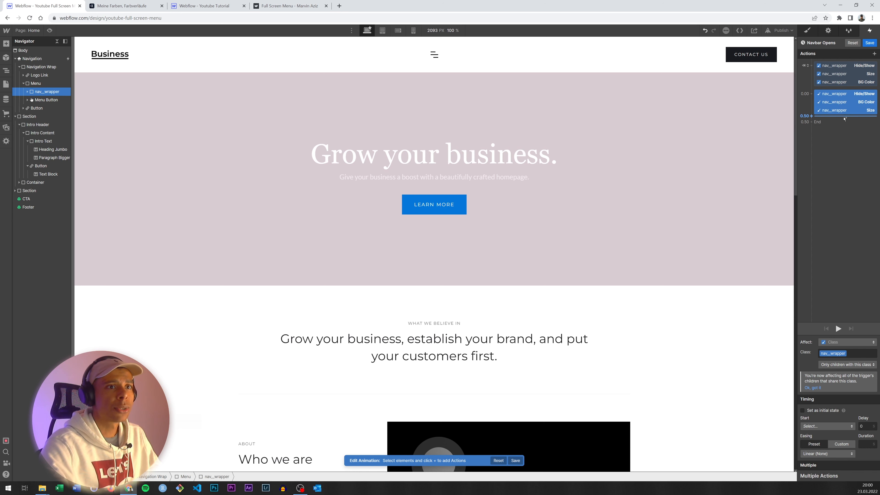
Step: Set the duplicated Hide/Show action to display block and the duplicated BG Color action to the Light Grey swatch
click(844, 94)
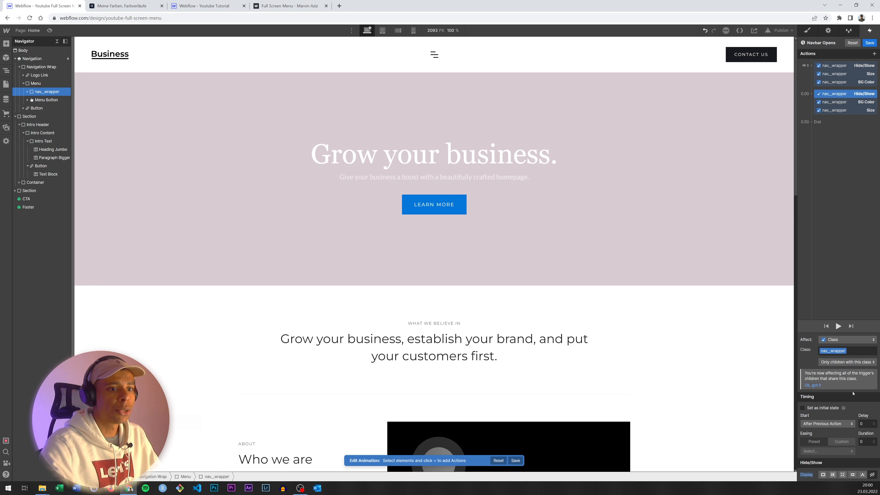
click(823, 474)
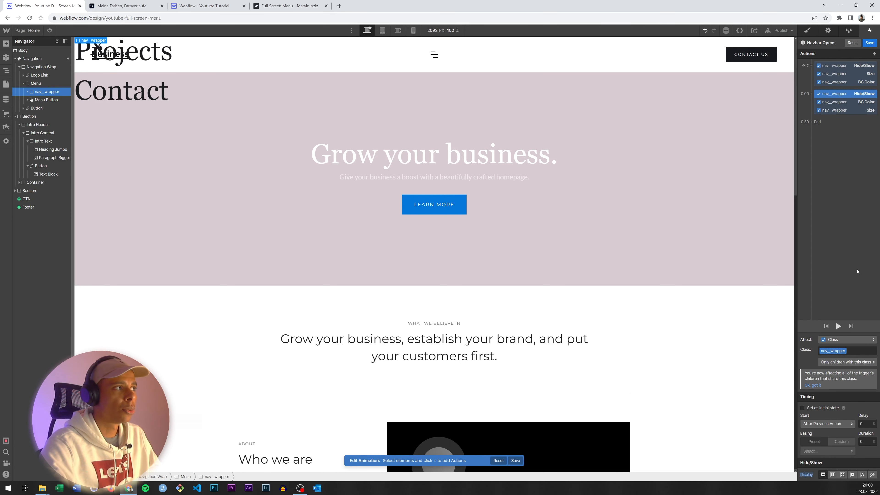
click(836, 102)
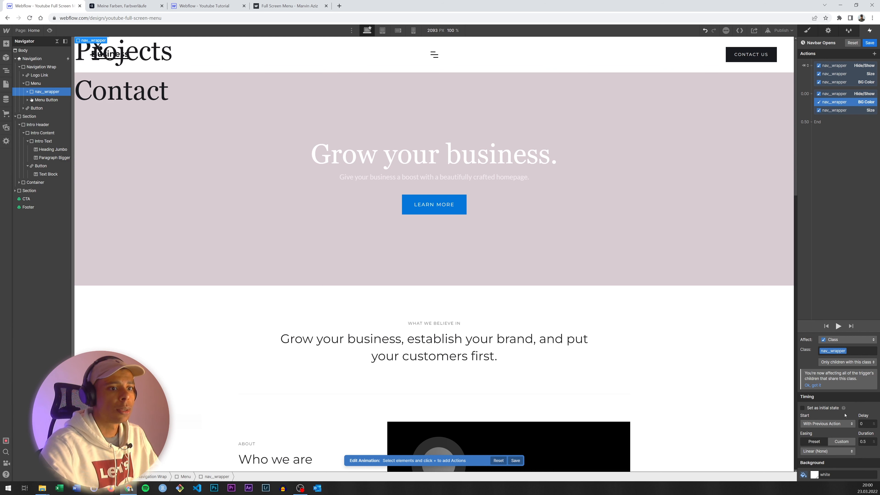
click(814, 474)
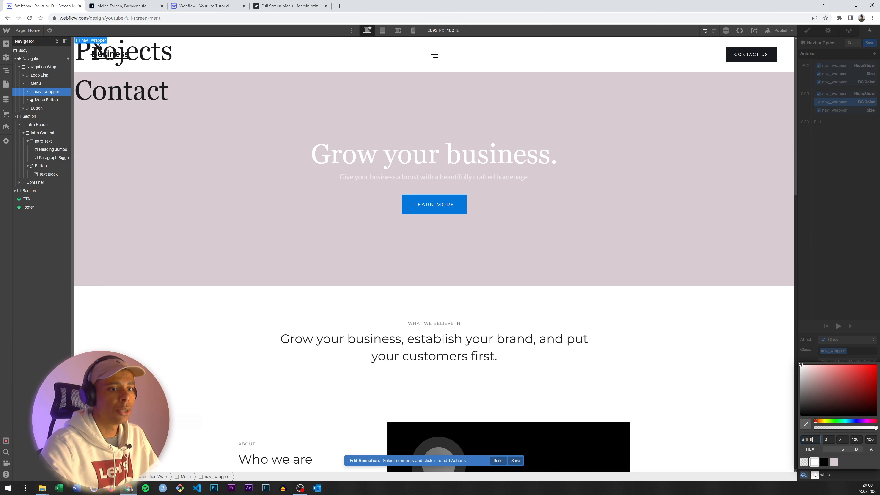
click(834, 463)
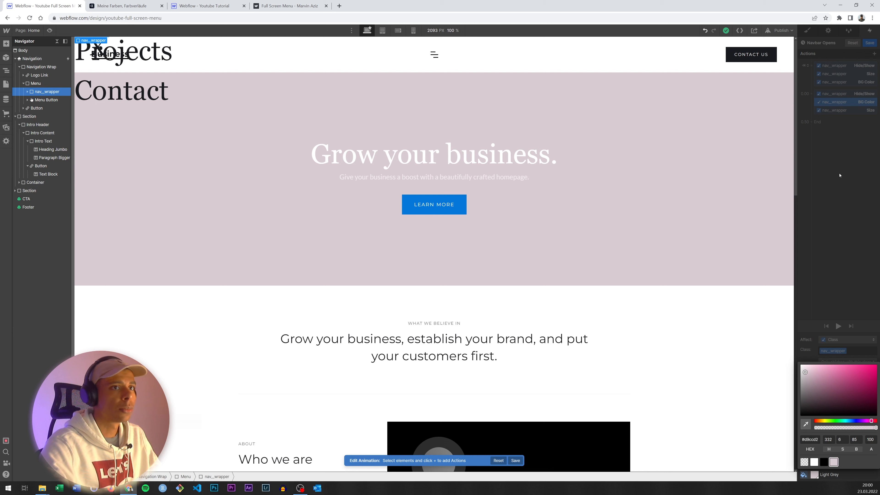
Step: Set the duplicated Size action of nav__wrapper to 100% height and 100% width
click(846, 110)
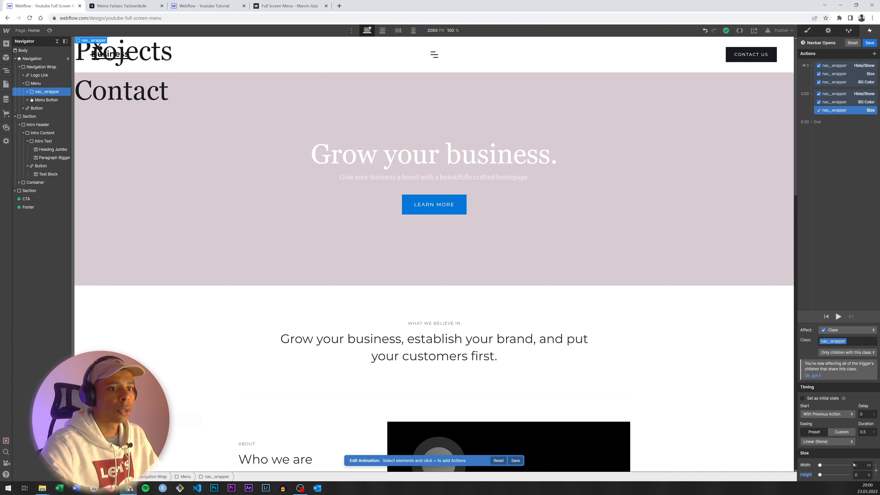
text(100)
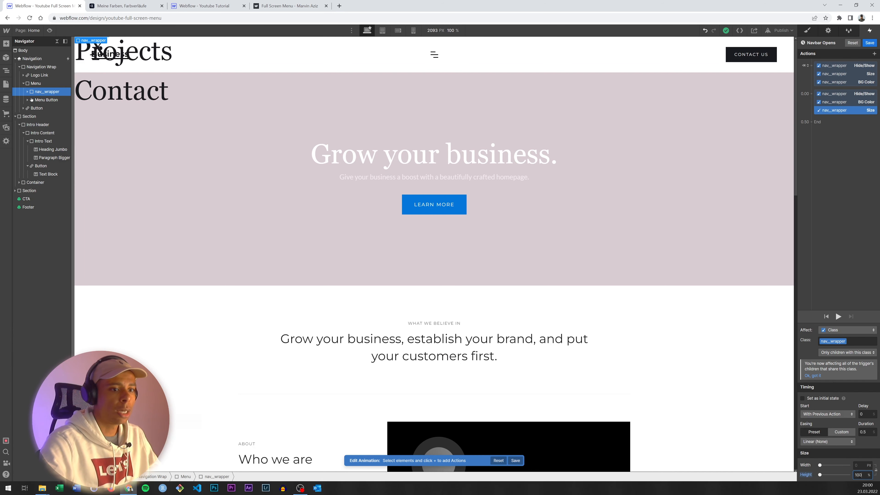
key(Return)
click(858, 465)
text(100)
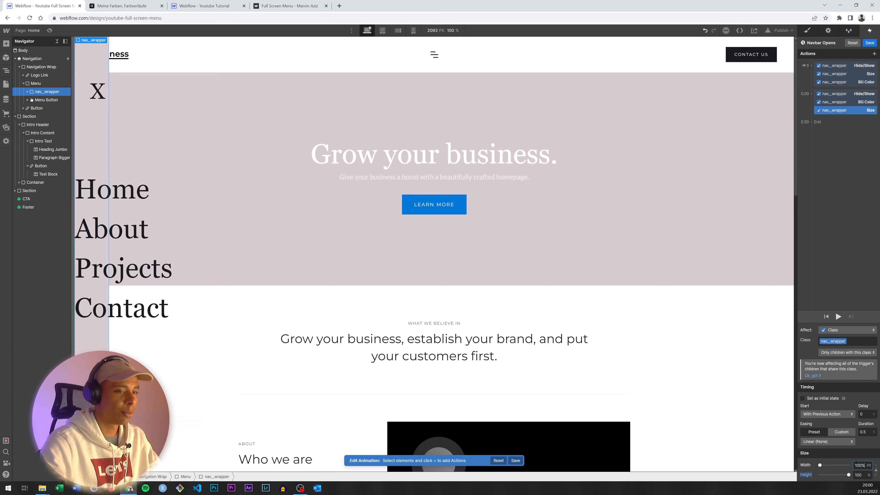
key(Return)
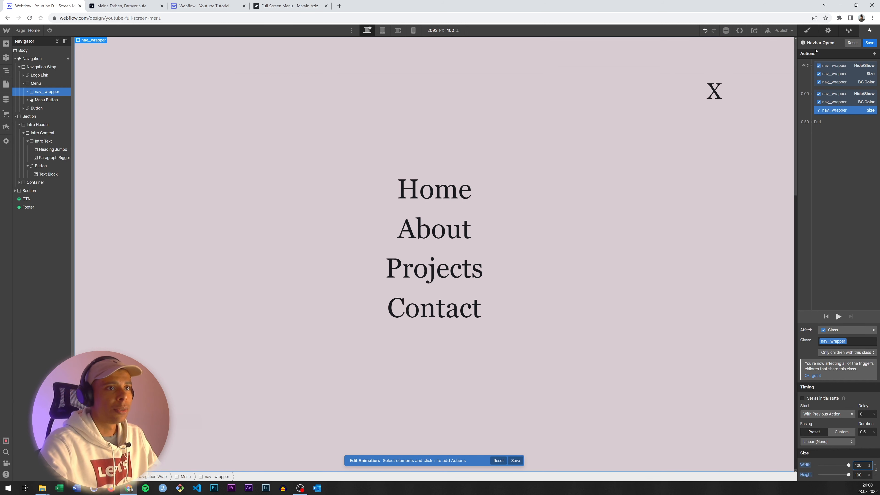
Step: Play the Navbar Opens animation several times from its initial state to check the menu's opening motion
click(835, 74)
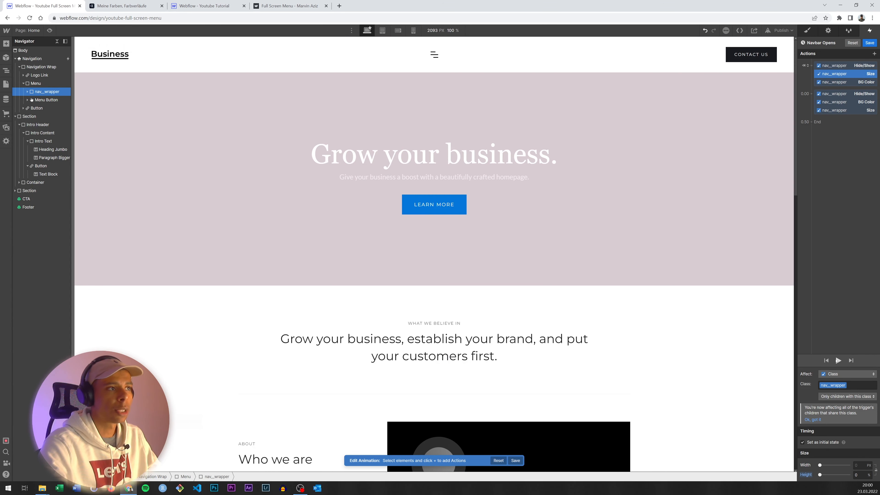
click(838, 361)
click(838, 360)
click(837, 360)
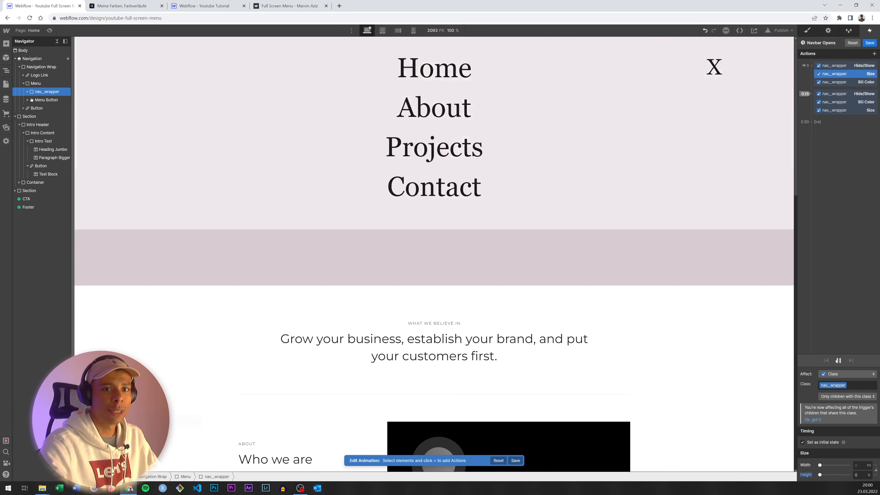
click(837, 360)
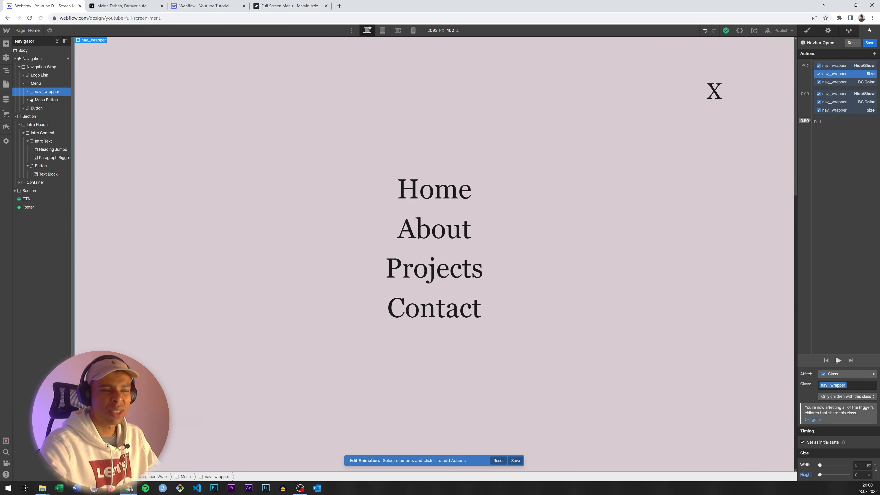
click(837, 360)
click(837, 360)
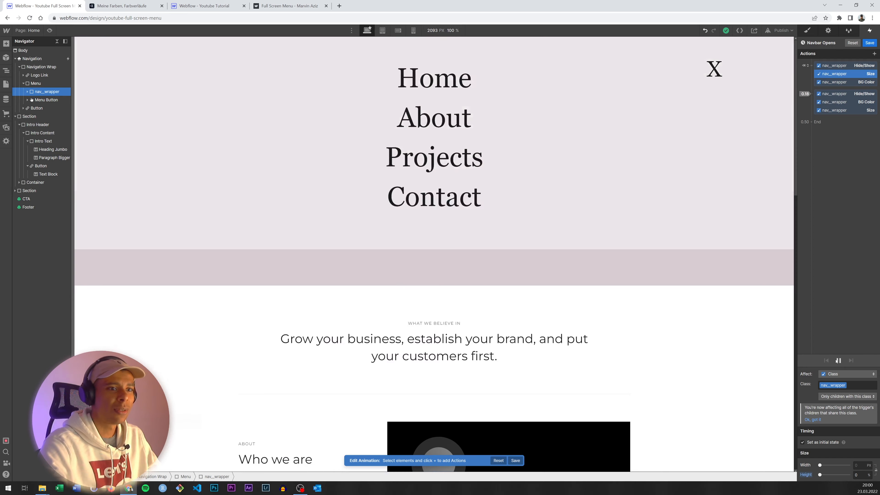
click(837, 361)
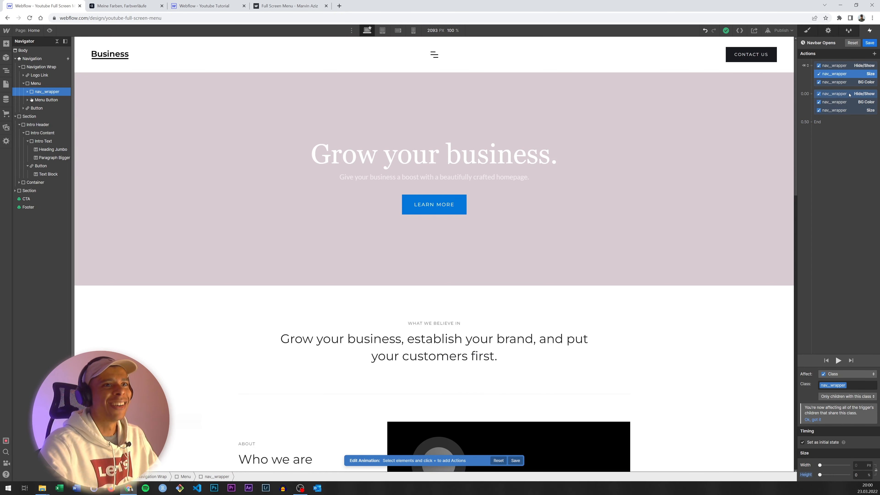
Step: Apply the In Out Circ easing to the timed Hide/Show, BG Color and Size actions together
click(849, 93)
shift+click(847, 110)
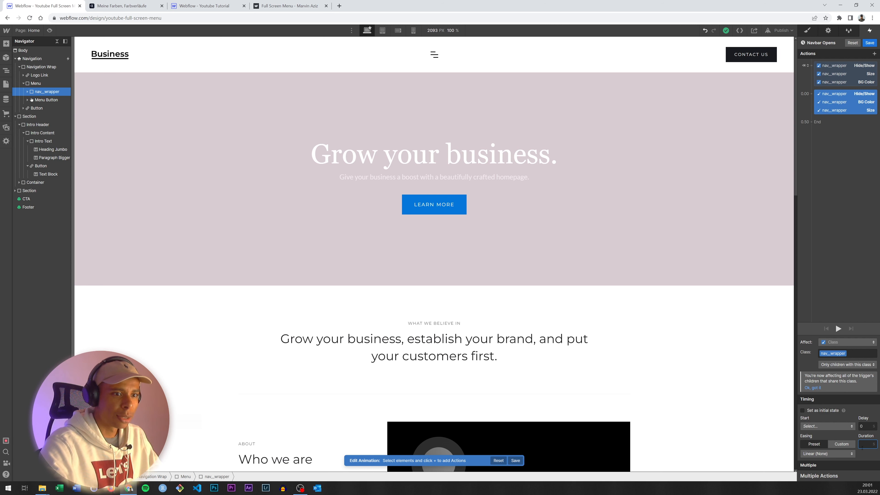
click(850, 453)
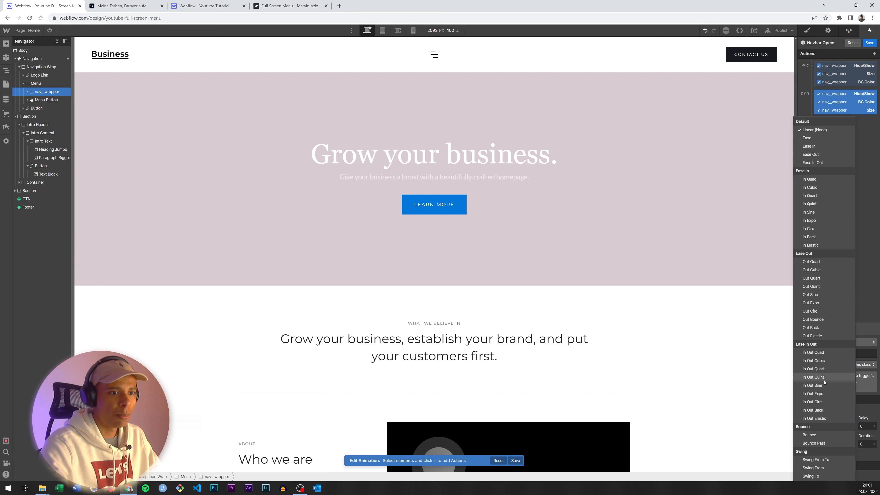
click(826, 402)
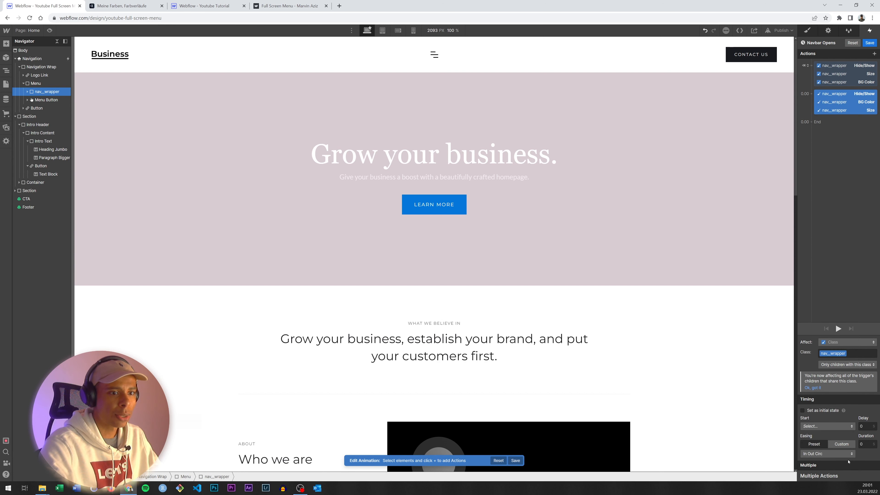
Step: Set the duration of the timed BG Color and Size actions of nav__wrapper to 0.6 seconds and preview the animation
click(828, 426)
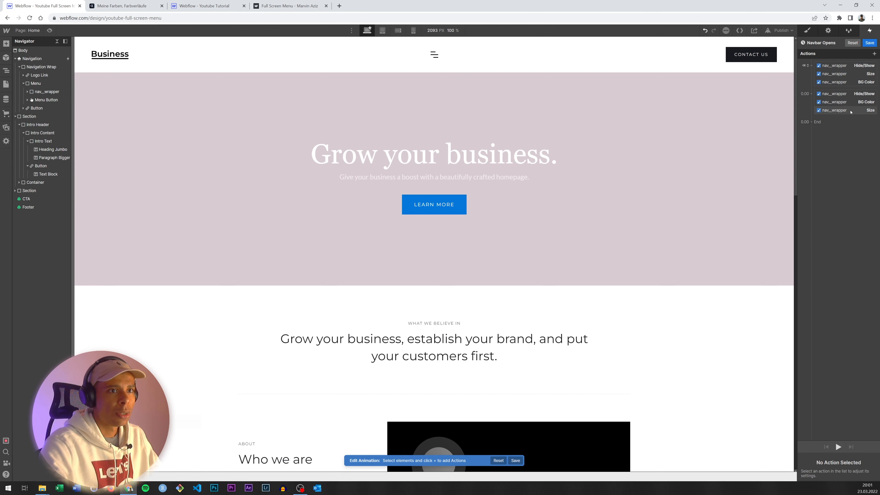
click(835, 310)
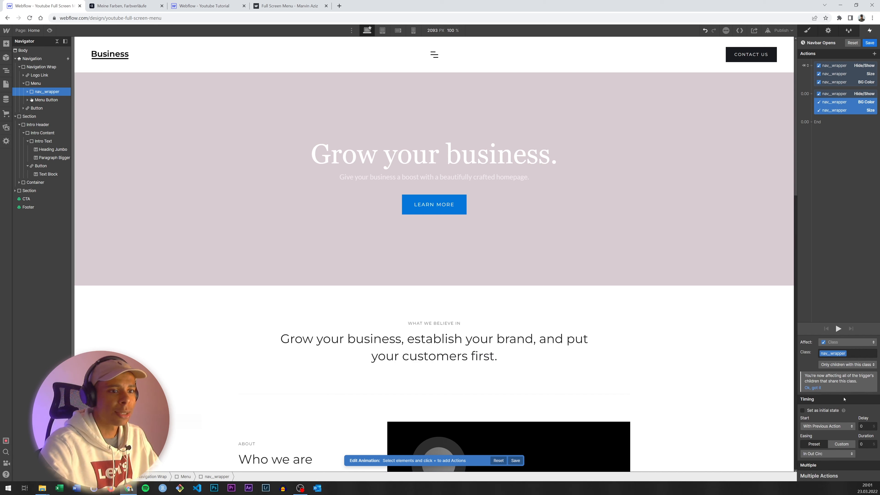
click(868, 444)
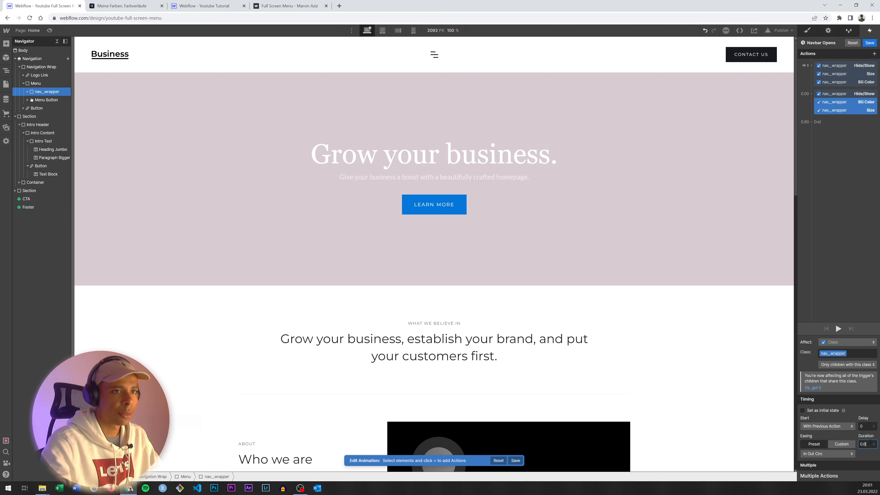
click(838, 328)
click(838, 329)
click(837, 329)
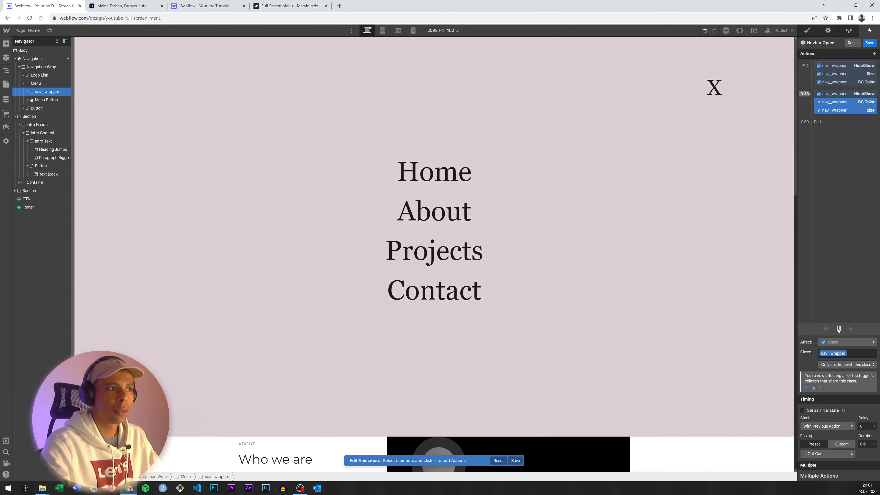
click(838, 328)
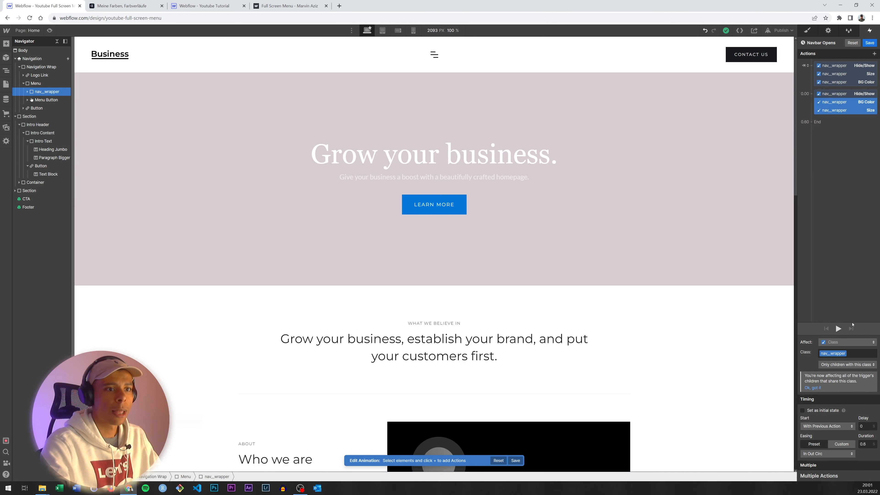
Step: Try the In Out Expo easing on the timed BG Color and Size actions and preview the motion
click(828, 454)
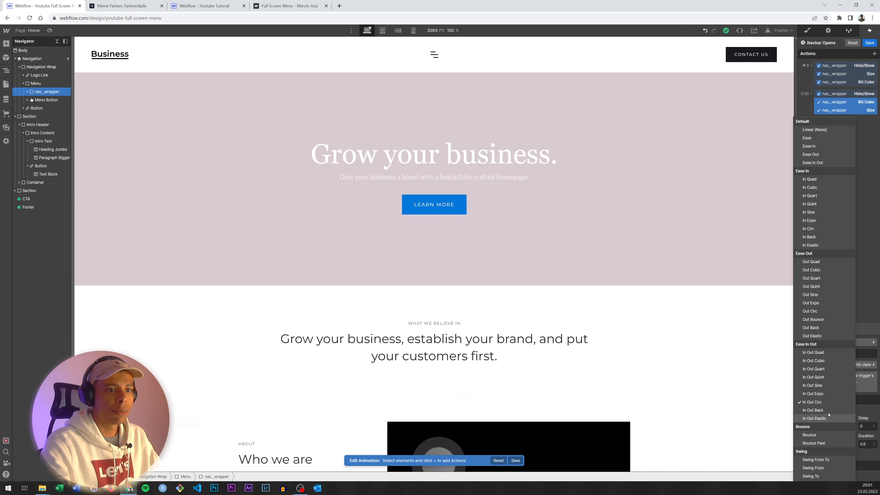
click(857, 418)
click(841, 444)
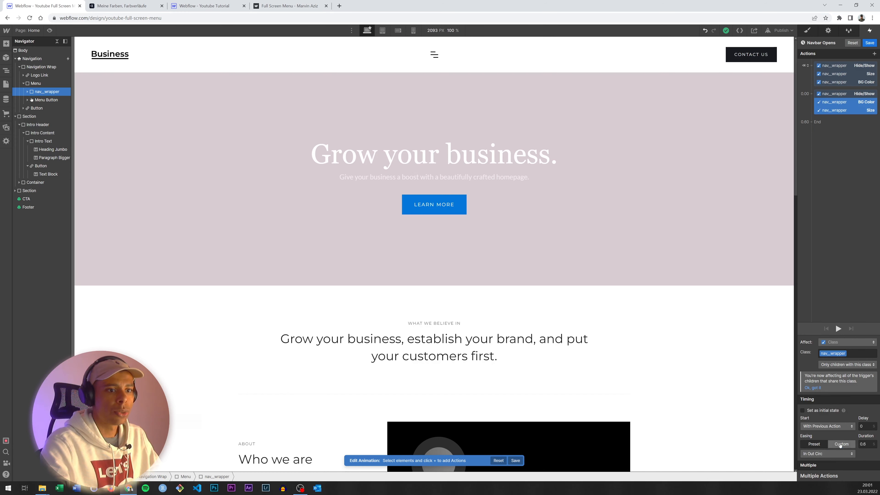
click(823, 452)
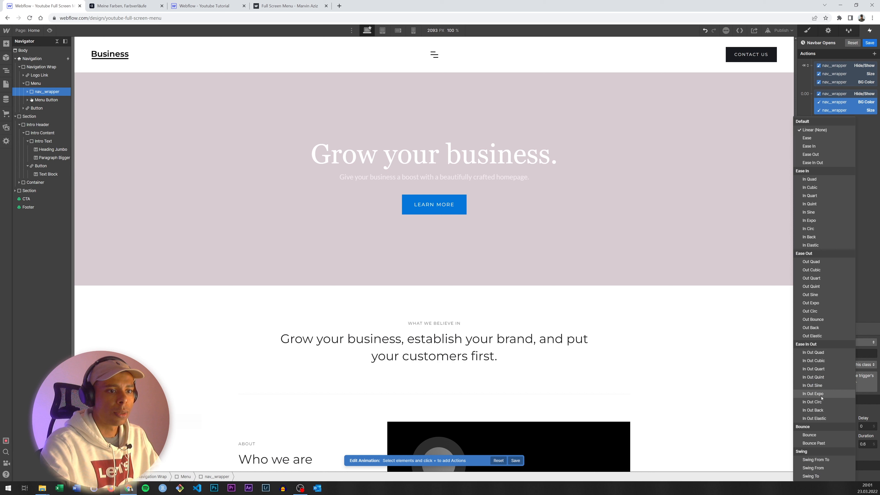
click(812, 393)
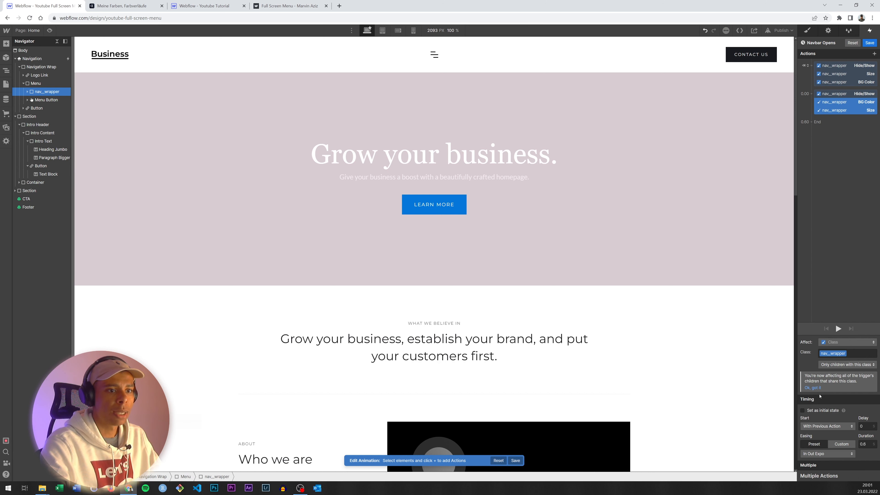
click(838, 328)
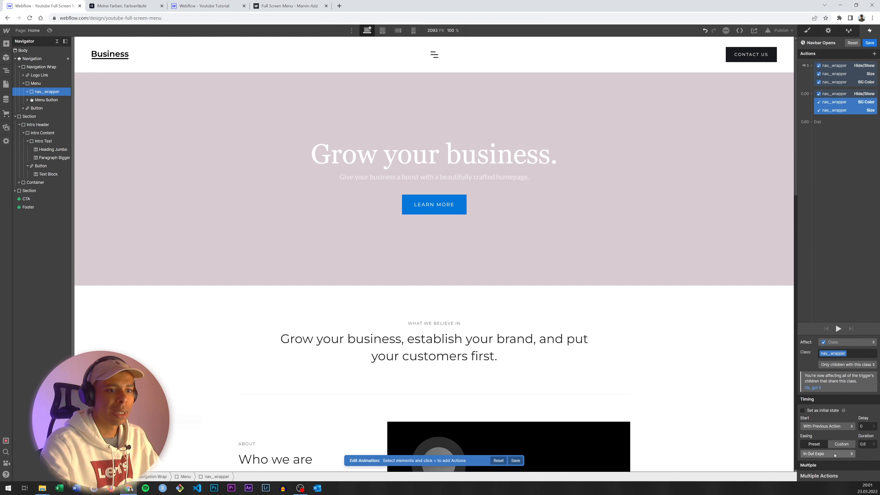
Step: Apply the In Out Cubic easing to the timed BG Color and Size actions and preview the animation
click(827, 454)
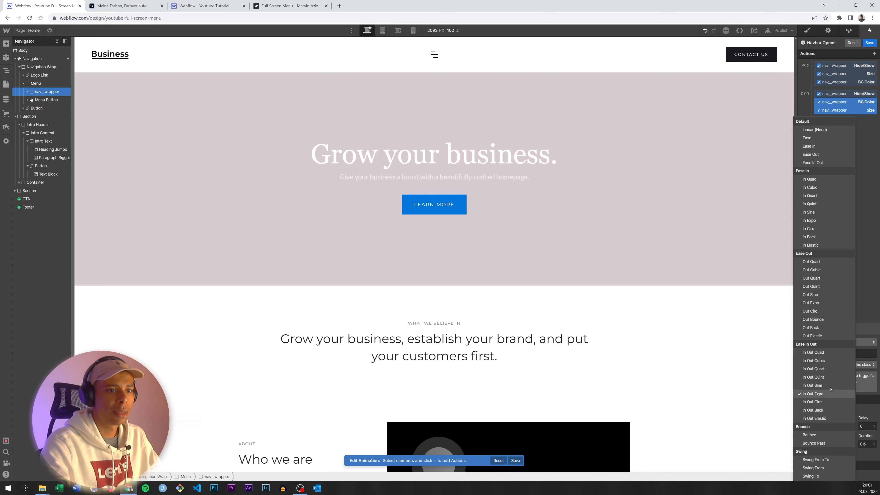
click(829, 360)
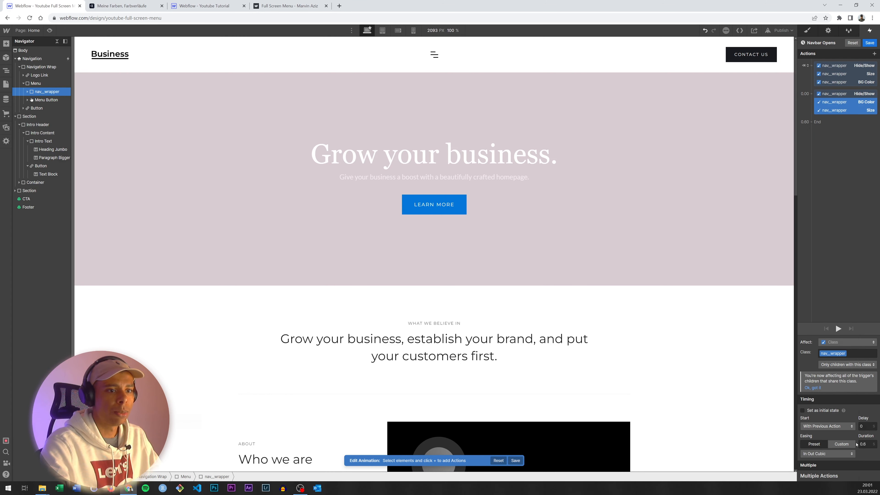
click(838, 329)
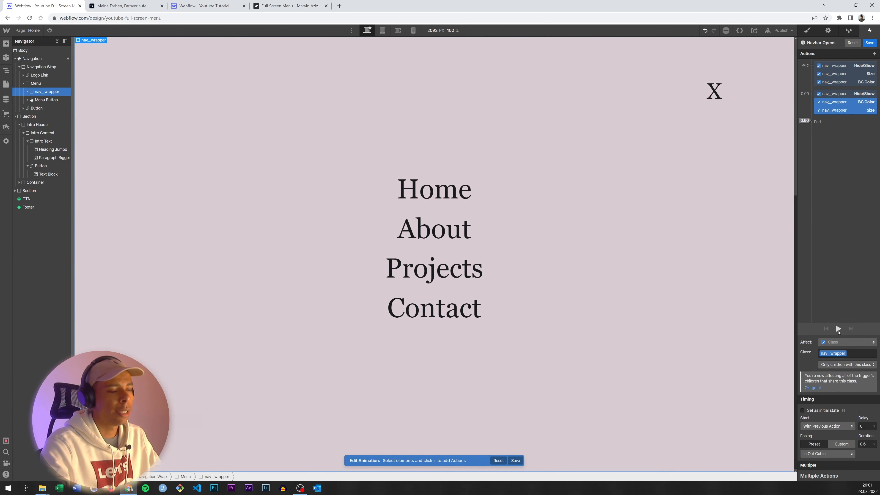
Step: Replay the Navbar Opens animation several times to examine how the menu expands with the new easing
click(838, 328)
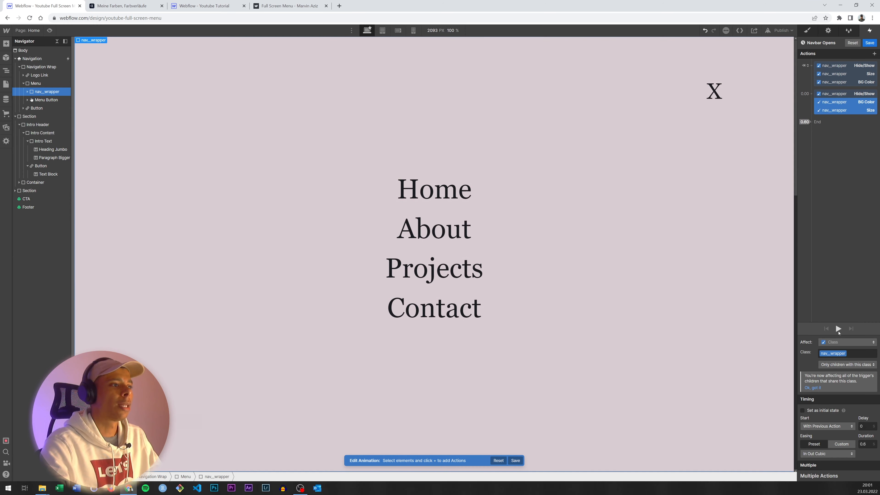
click(838, 329)
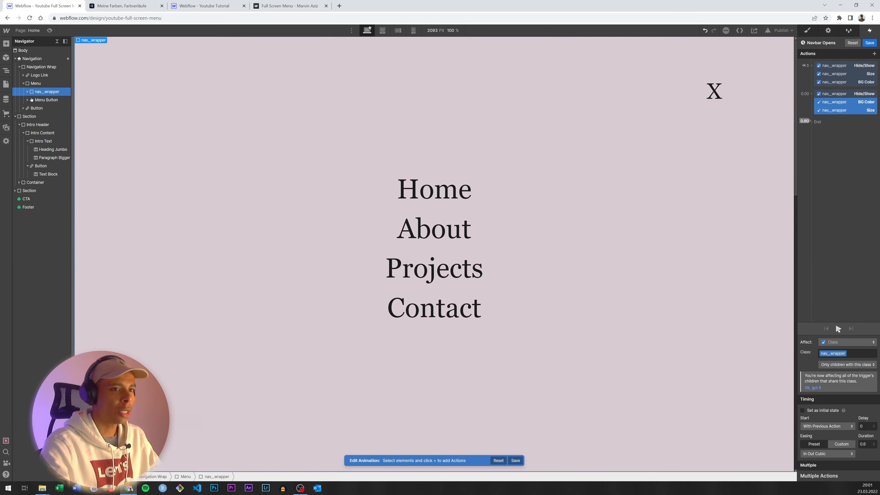
click(839, 329)
click(838, 329)
click(838, 329)
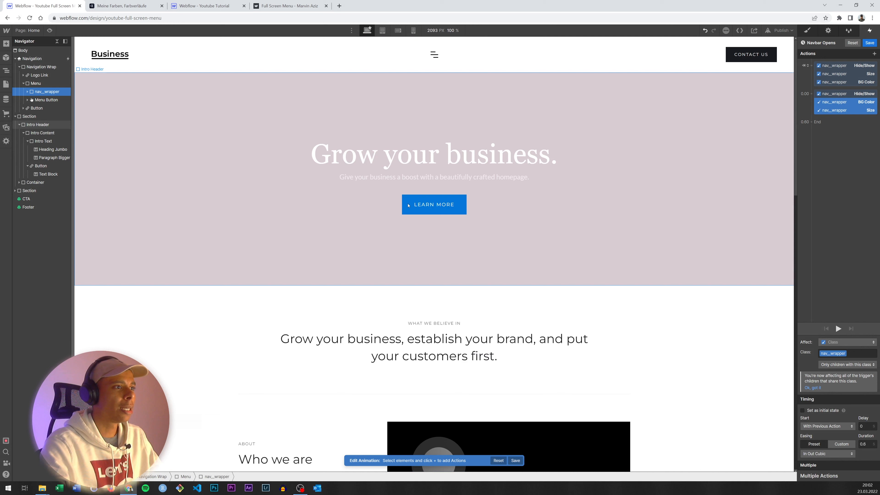
click(839, 329)
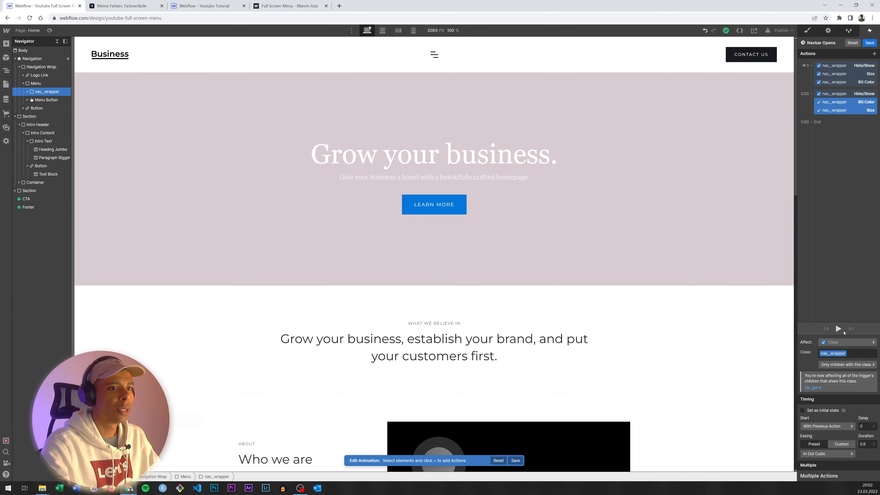
click(839, 329)
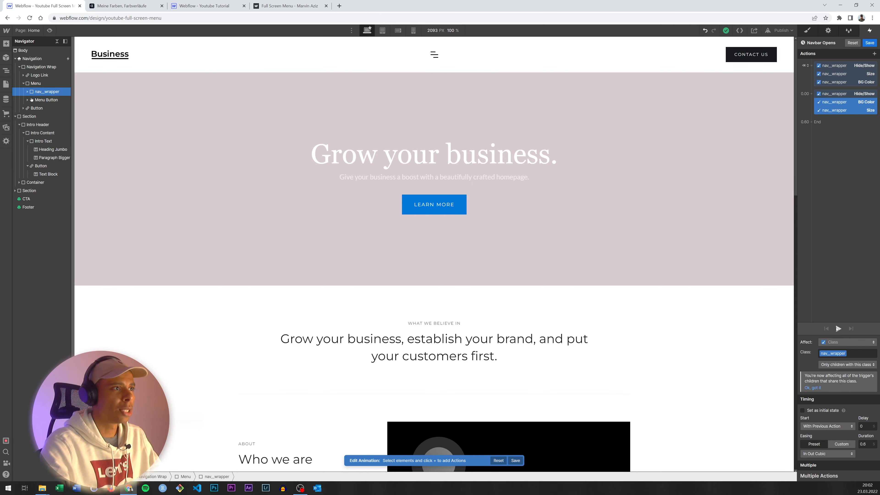
click(838, 328)
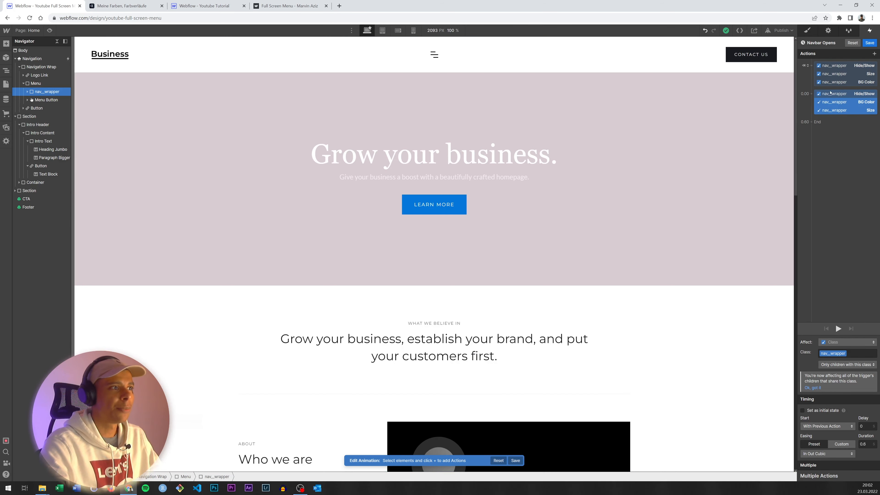
Step: Add an Opacity action for nav__link_wrapper to the initial-state group and set its opacity to 0%
click(845, 83)
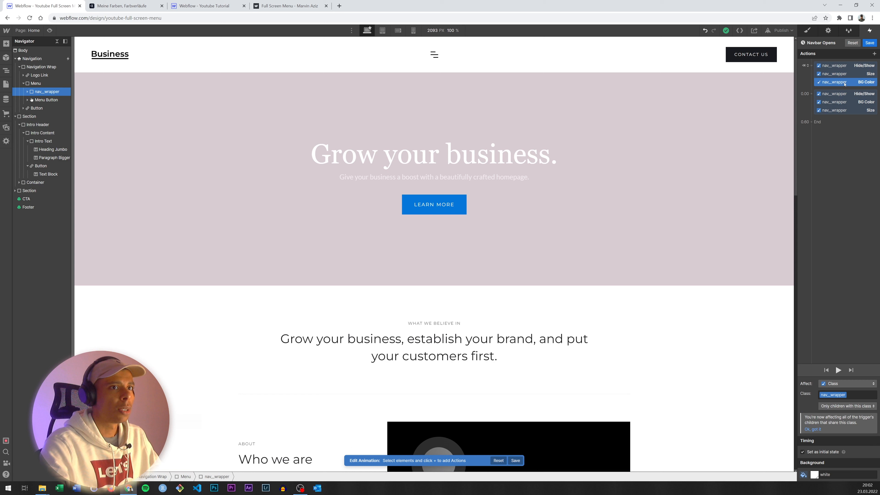
click(27, 92)
click(31, 100)
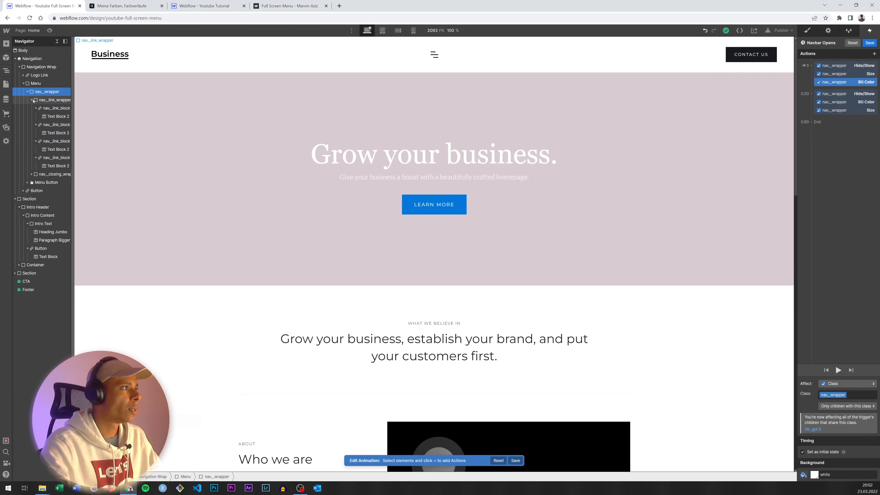
click(48, 100)
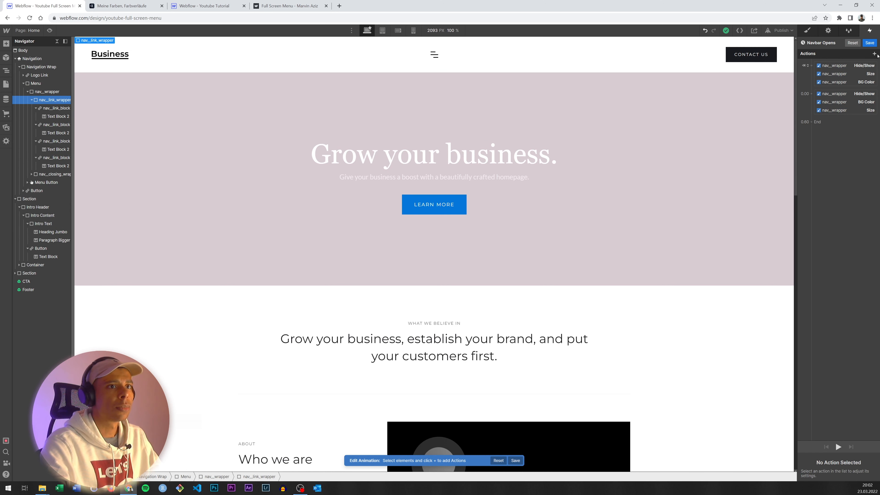
click(874, 54)
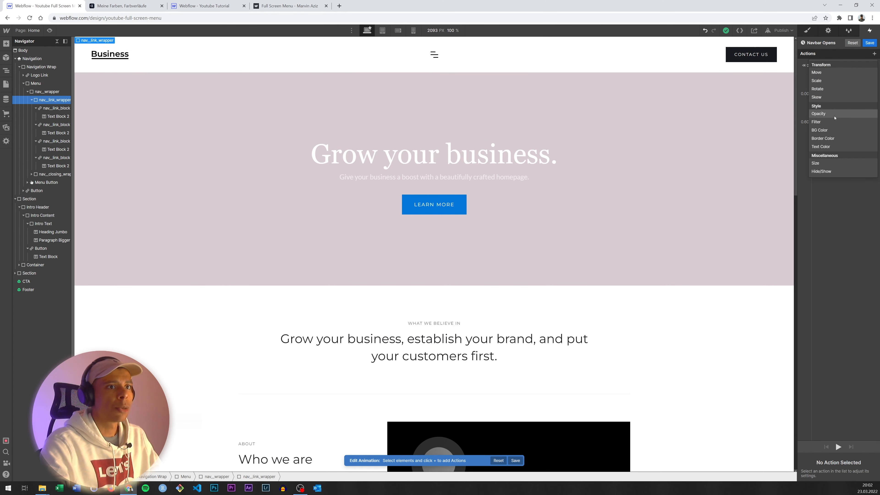
click(849, 110)
drag(847, 122, 844, 89)
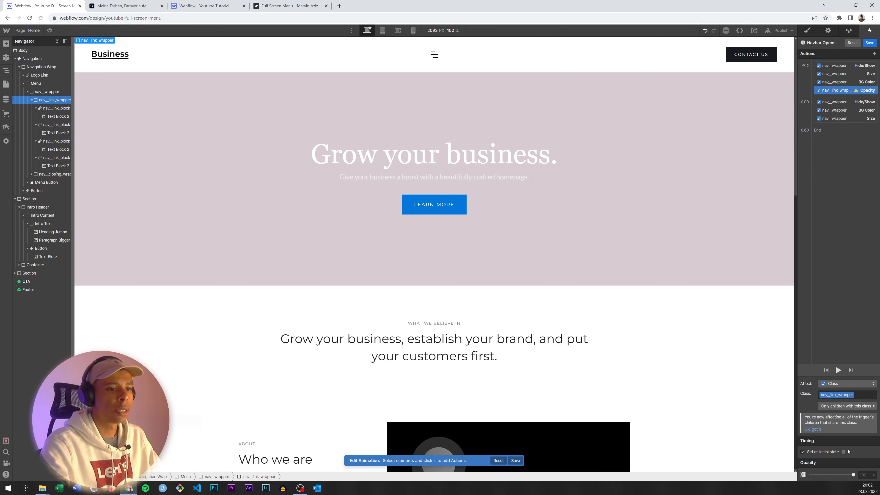
drag(838, 475, 810, 474)
Step: Duplicate the nav__link_wrapper Opacity action into the timed group at 100% opacity with the Ease In easing
right_click(835, 90)
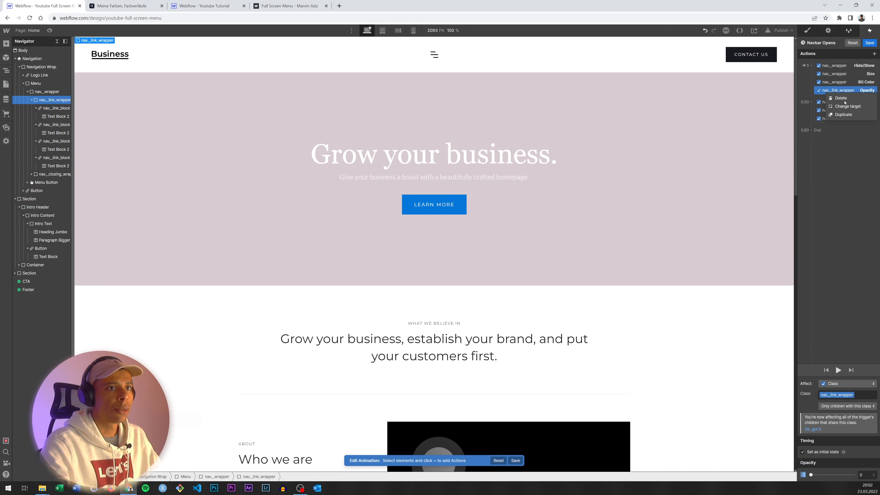
click(844, 115)
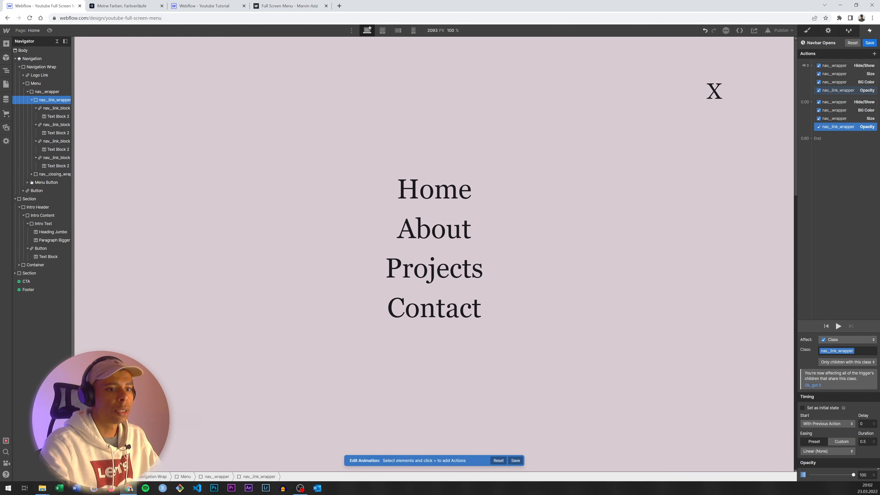
click(827, 451)
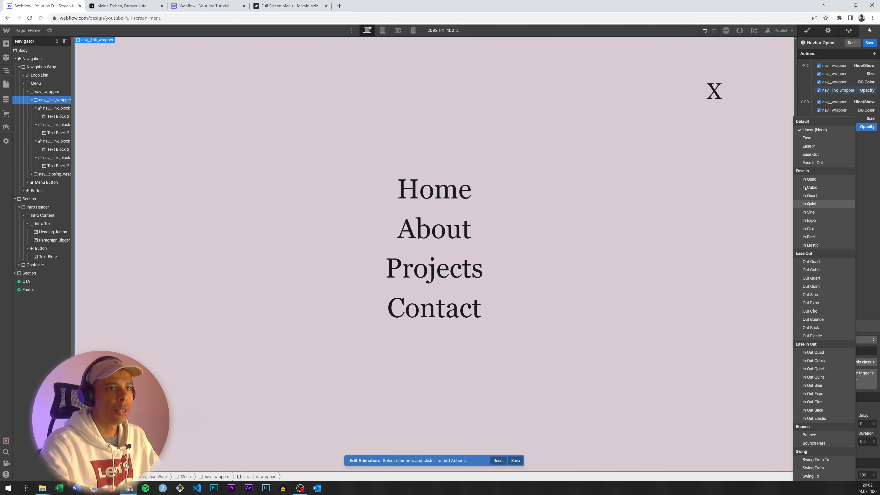
click(808, 145)
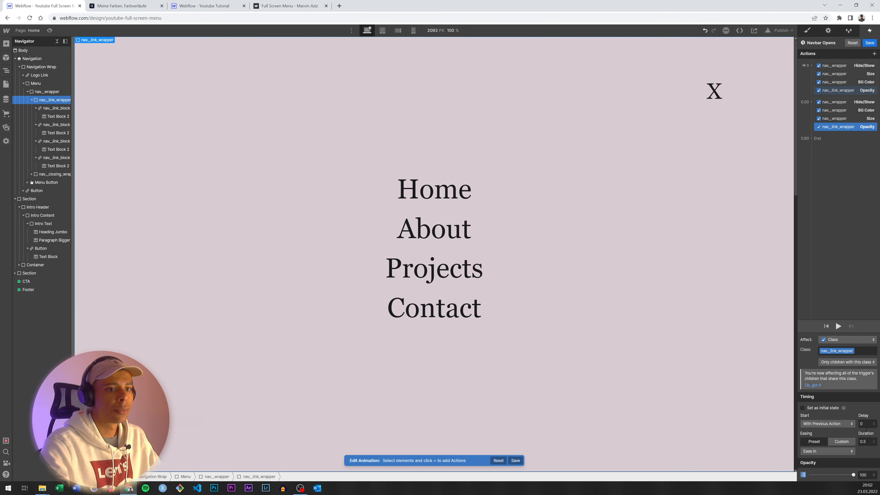
Step: Set the timed Opacity action's duration to 0.7 seconds and delay to 0.2 seconds, and preview the link fade-in
click(867, 444)
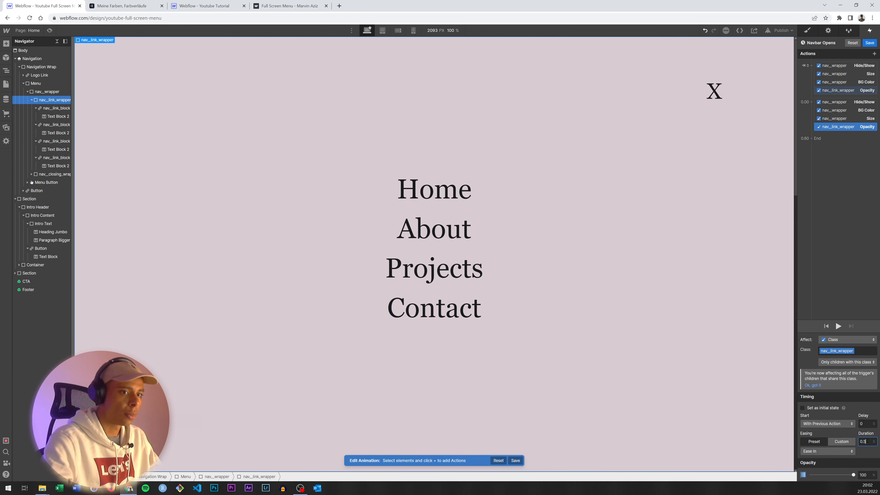
click(869, 422)
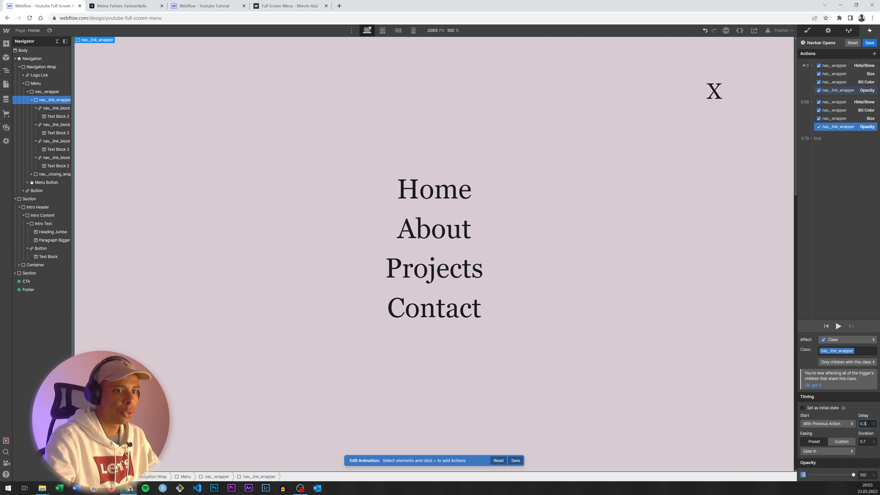
text(0.2)
click(838, 326)
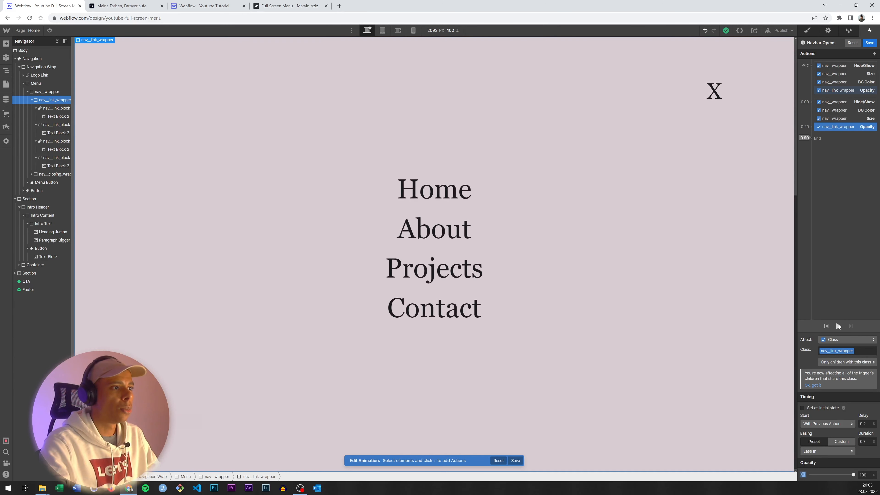
click(838, 326)
Step: Set the timed Opacity action's delay to 0.3 seconds and duration to 0.8 seconds, and preview the link fade-in
click(866, 423)
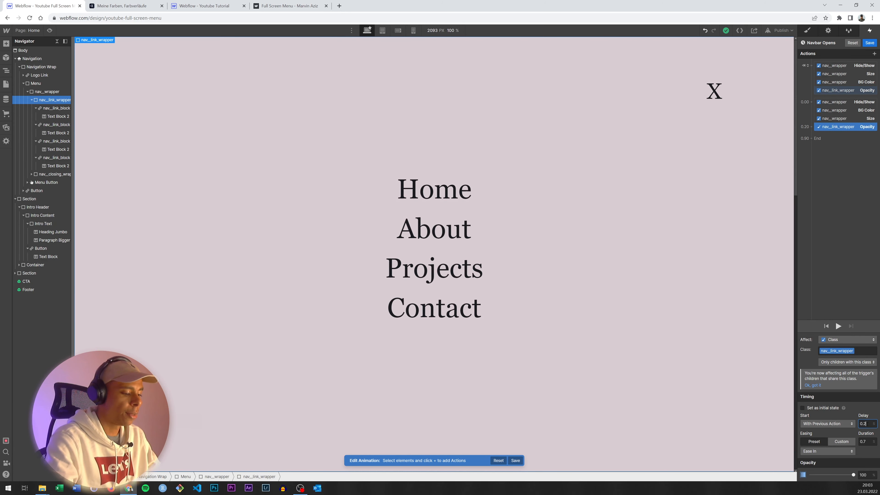
text(0.3)
key(Tab)
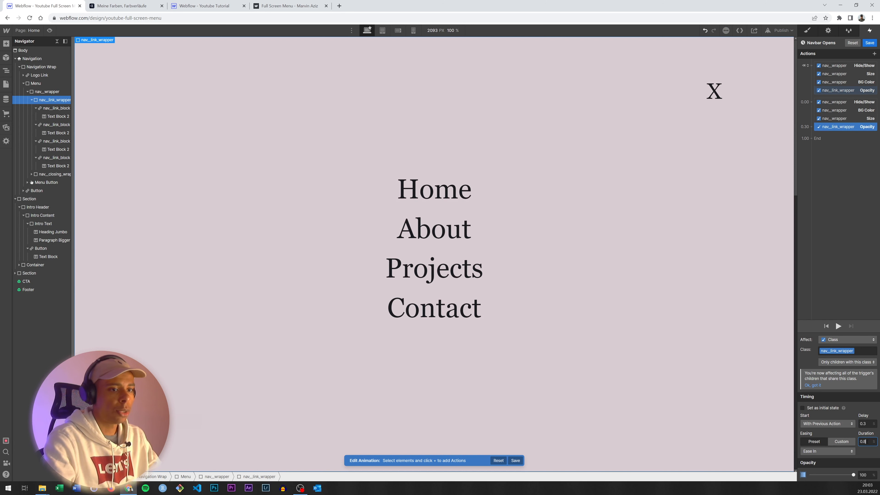
text(0.8)
click(838, 326)
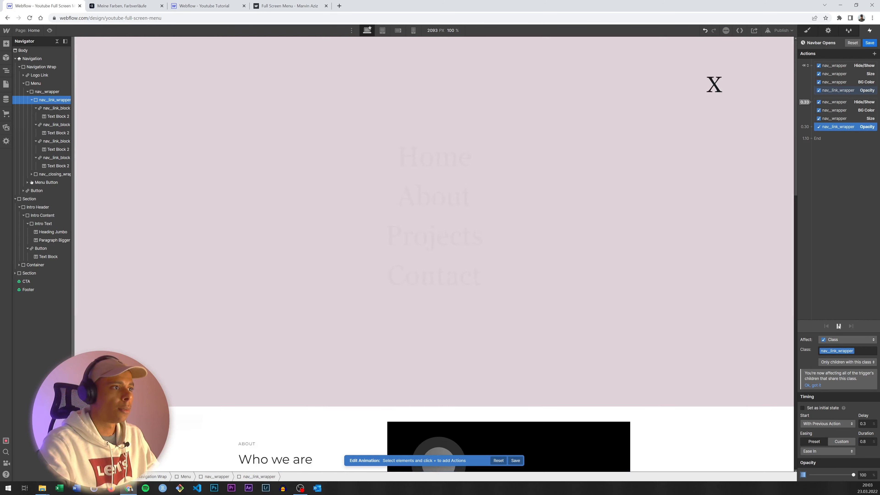
click(839, 326)
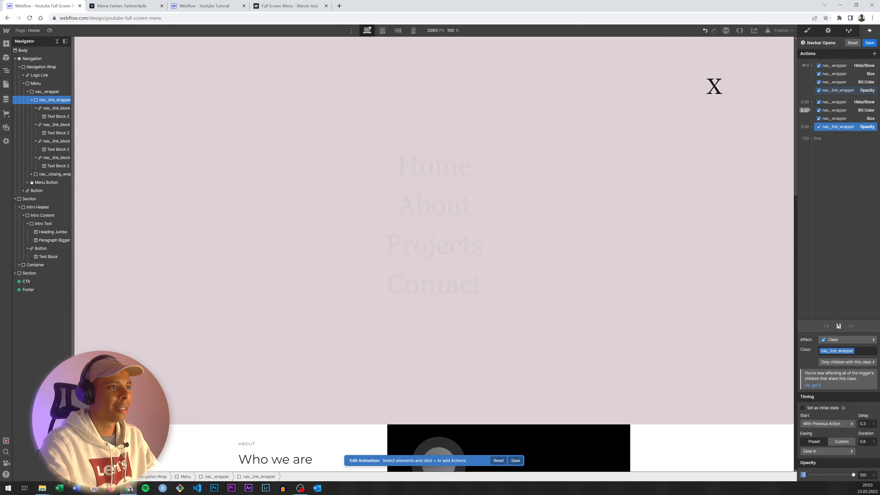
Step: Preview the Navbar Opens animation repeatedly to examine the fade-in of the navigation links
click(838, 326)
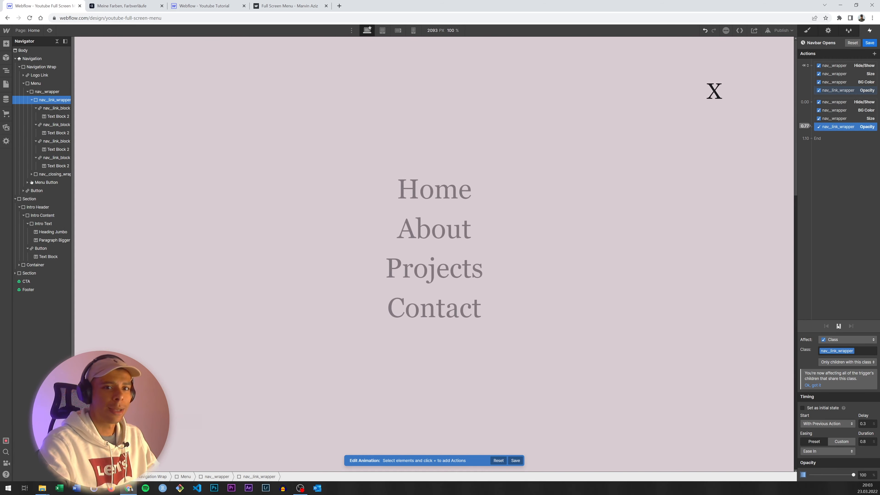
click(838, 326)
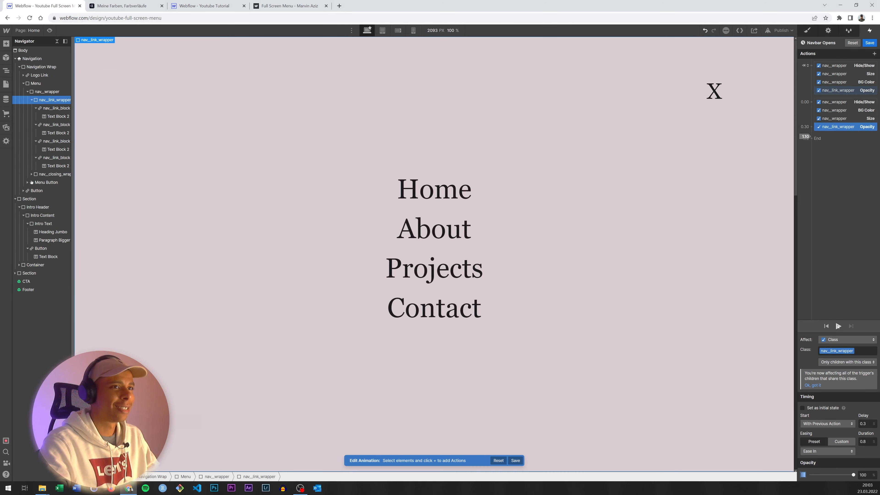
click(838, 326)
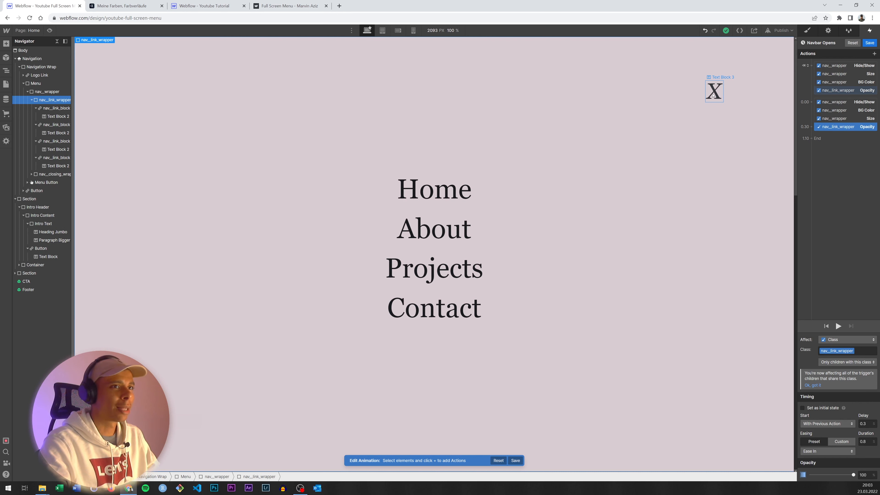
Step: Add an Opacity action for Nav__closing_linkblock to the initial-state group and set its opacity to 0%
click(712, 95)
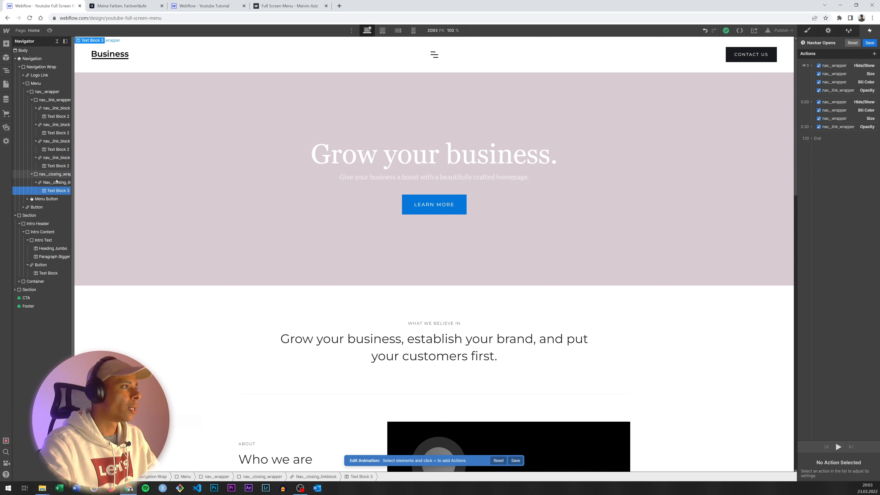
click(55, 183)
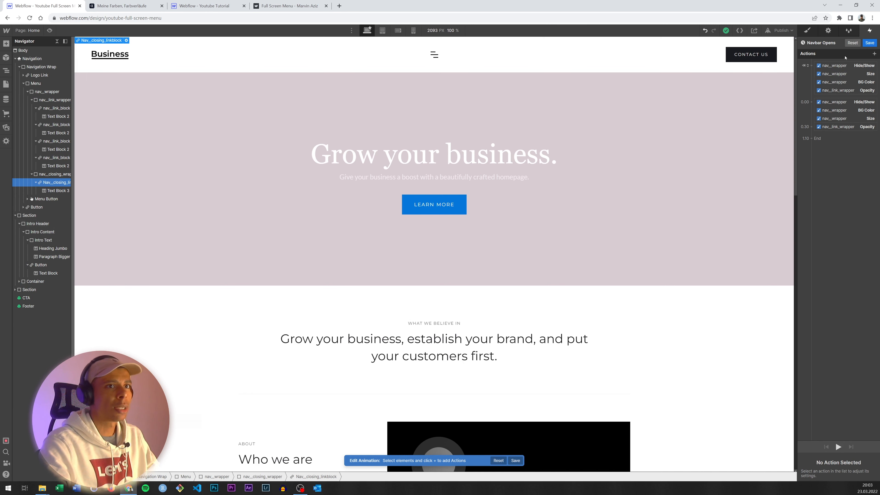
click(873, 54)
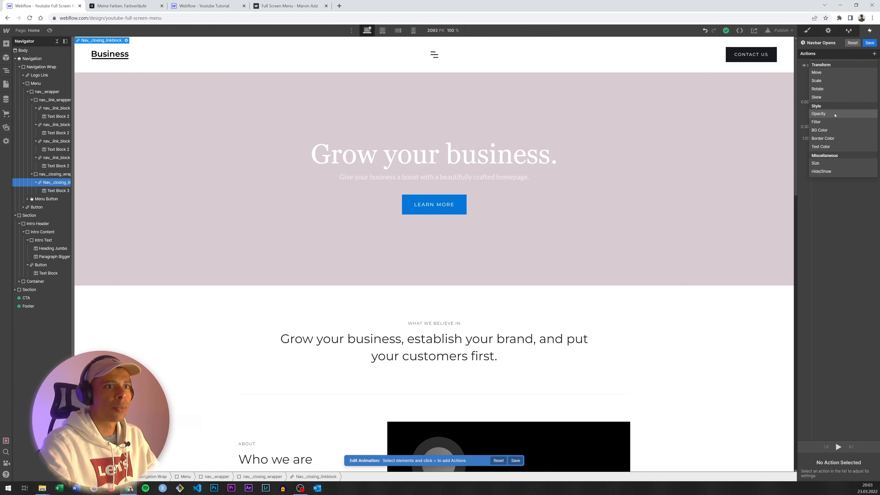
click(835, 115)
drag(839, 138, 837, 95)
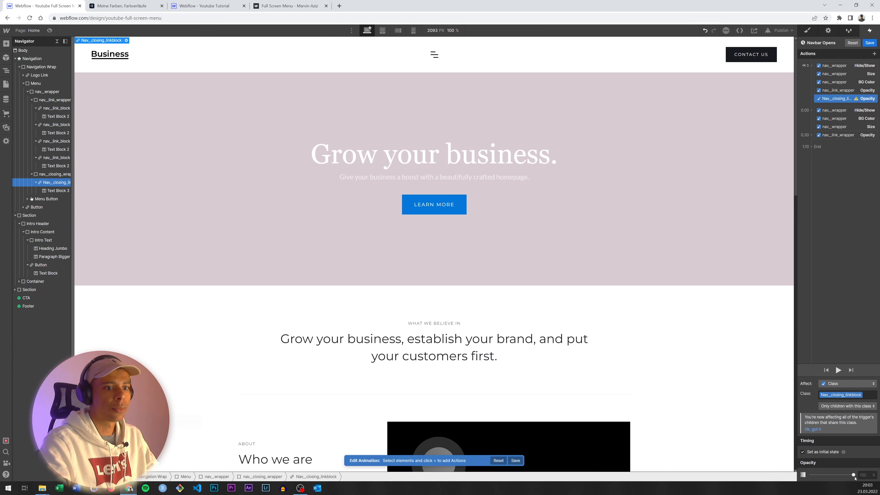
drag(834, 475, 809, 475)
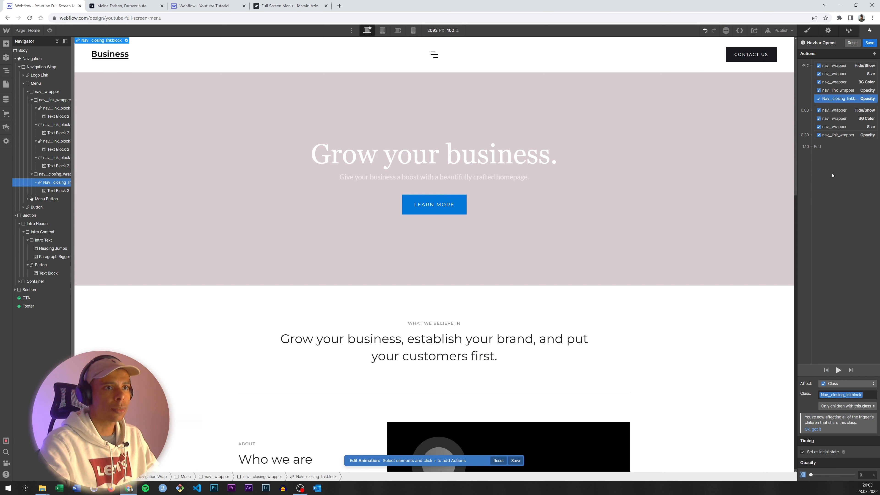
Step: Add a Move action for Nav__closing_linkblock to the initial-state group with an X offset of 15 px
click(874, 54)
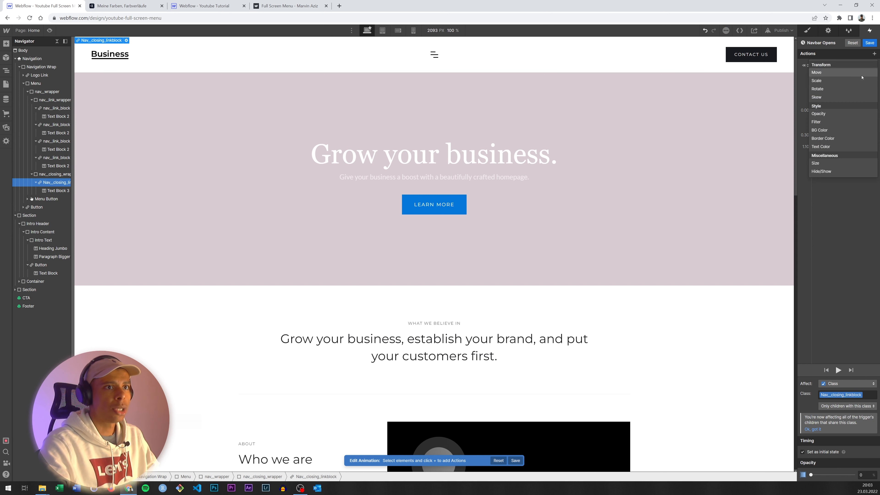
click(841, 74)
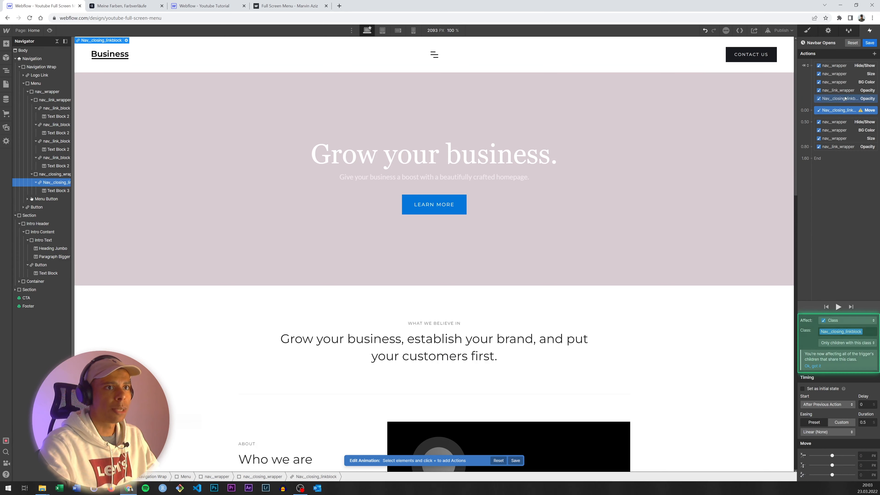
drag(846, 110, 846, 105)
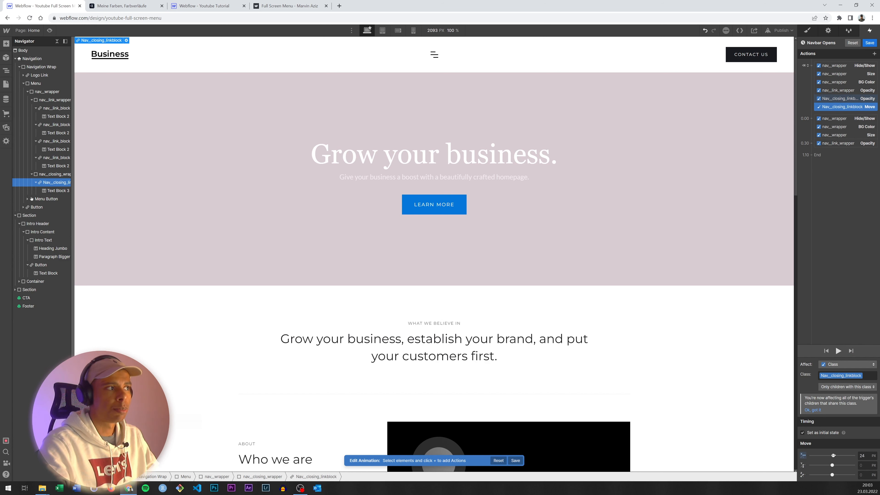
drag(833, 455, 832, 455)
click(866, 456)
text(-)
text(15)
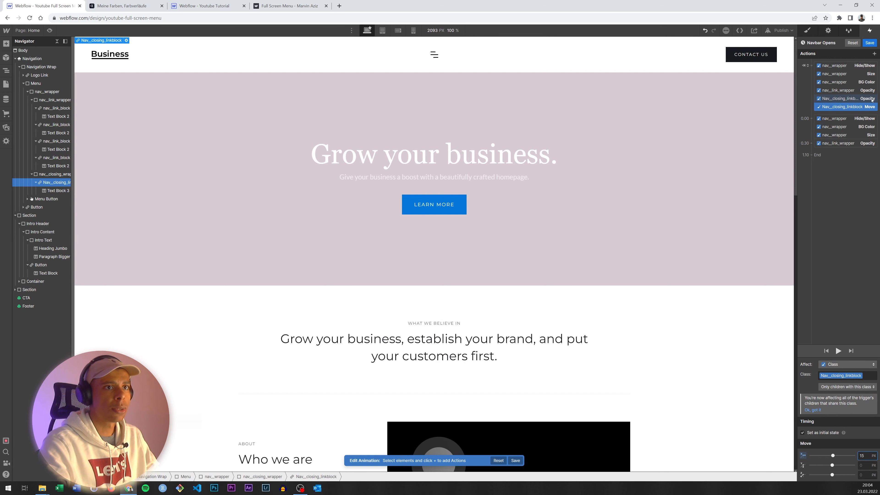
Step: Duplicate the Nav__closing_linkblock Opacity and Move actions into the timed group at 0.3 seconds with In Out Cubic easing
shift+click(849, 100)
right_click(848, 101)
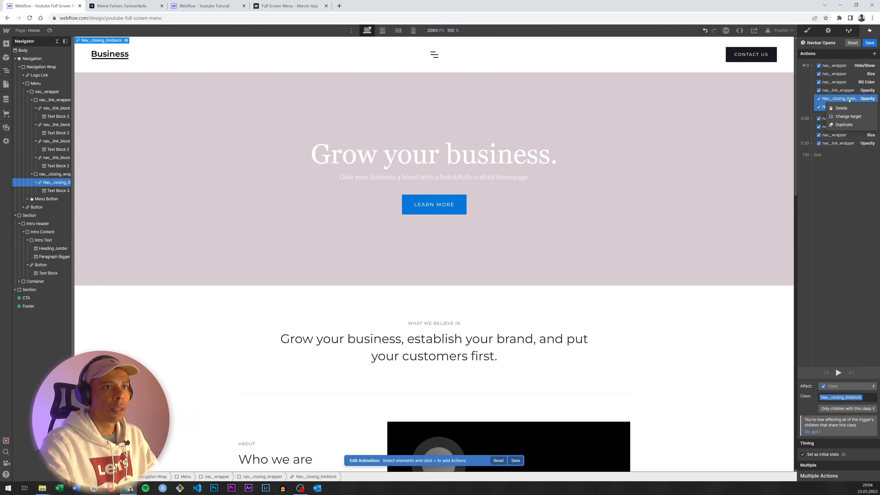
click(846, 124)
drag(845, 127, 841, 149)
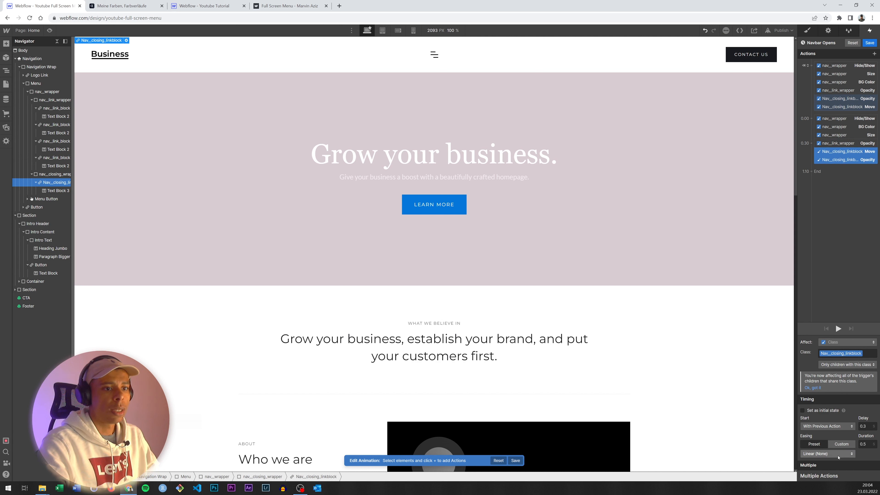
click(827, 453)
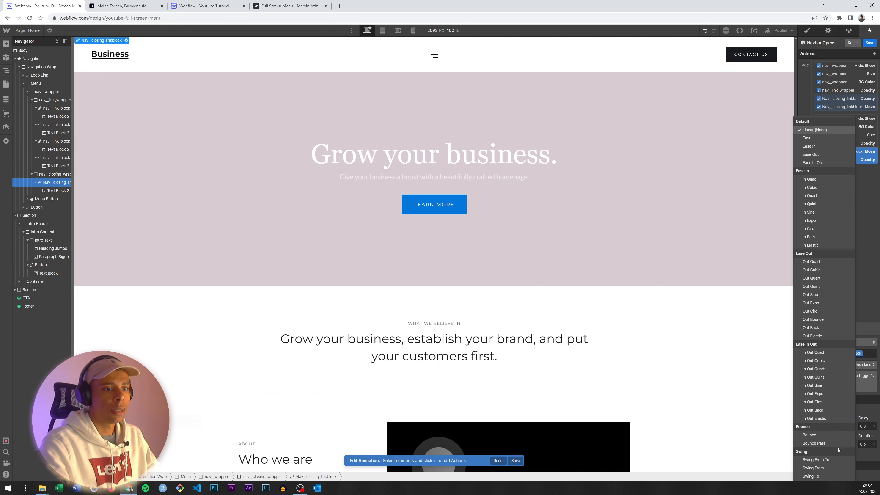
click(830, 362)
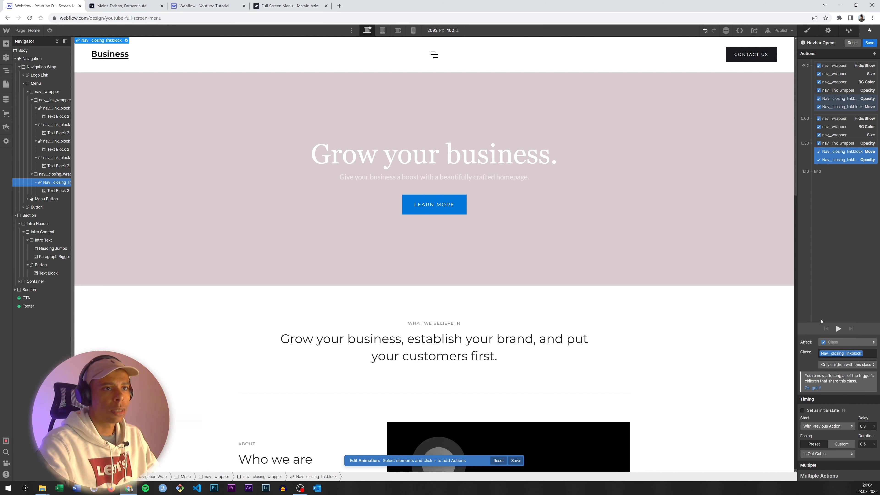
Step: Set the timed Nav__closing_linkblock Move action to an X offset of 0 px and its timed Opacity action to 100%
click(829, 155)
click(862, 455)
text(0)
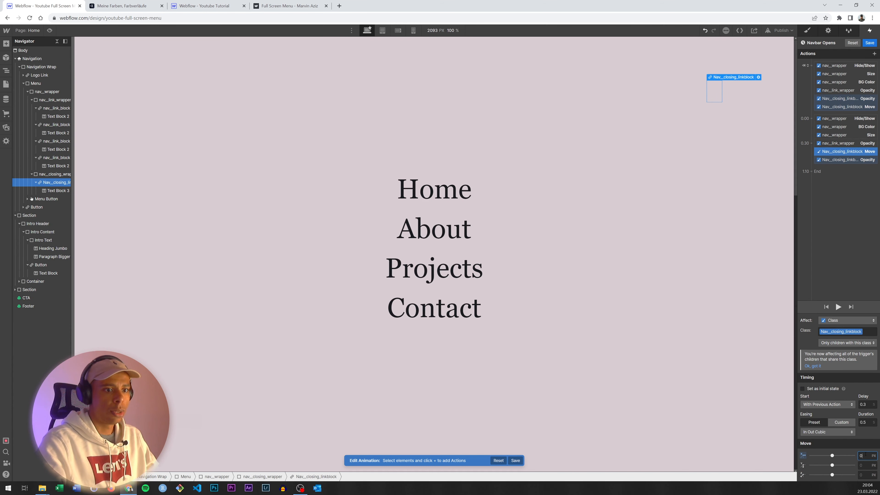
click(841, 159)
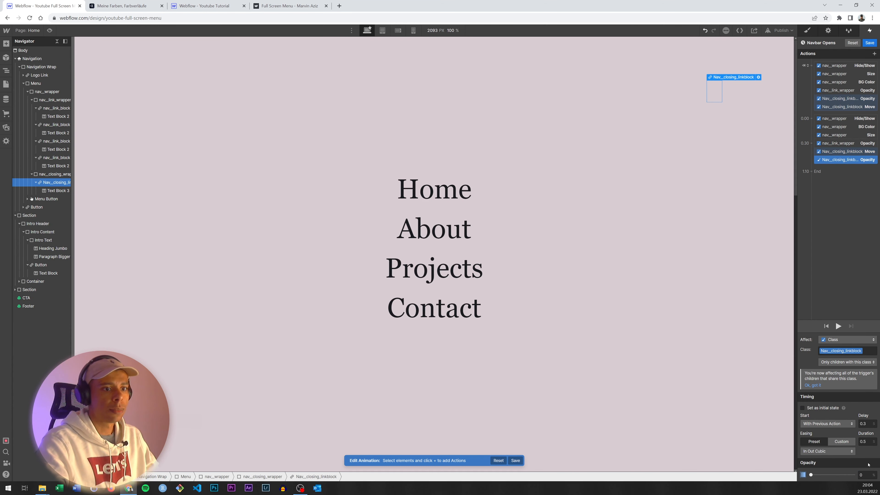
drag(845, 474, 856, 474)
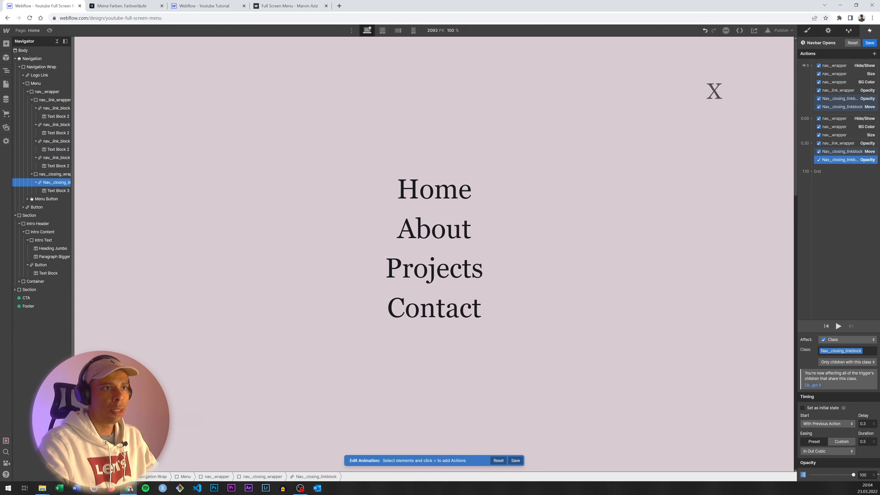
Step: Preview the opening animation several times to examine how the closing X moves and fades in
click(838, 325)
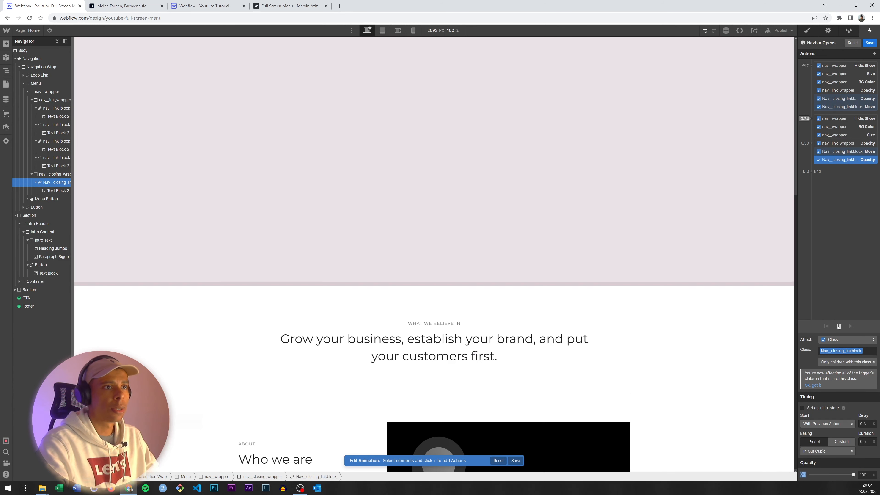
click(838, 326)
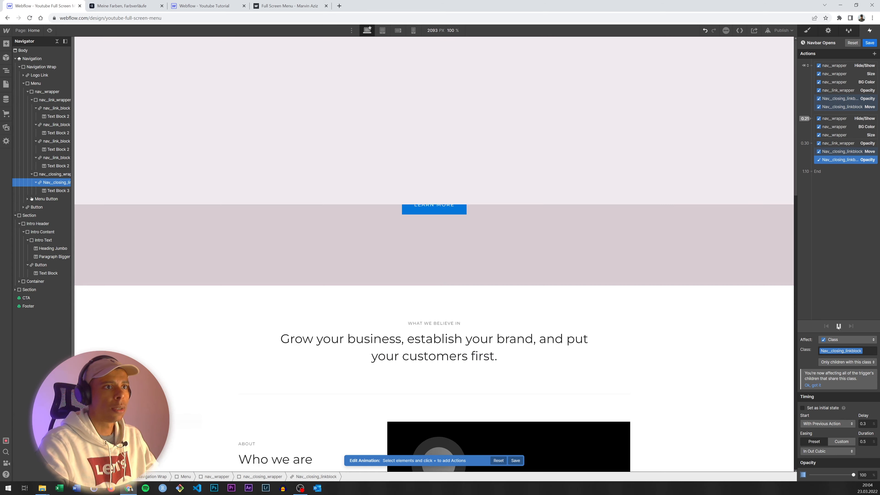
click(838, 325)
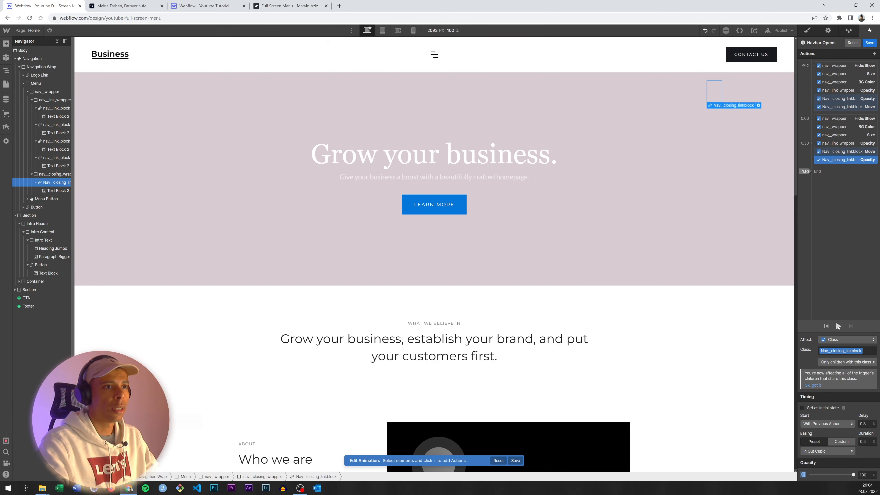
click(838, 326)
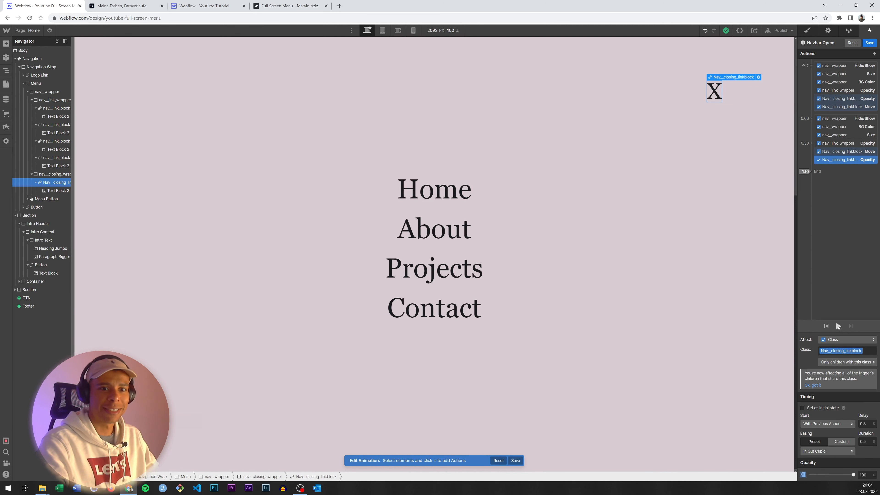
click(838, 326)
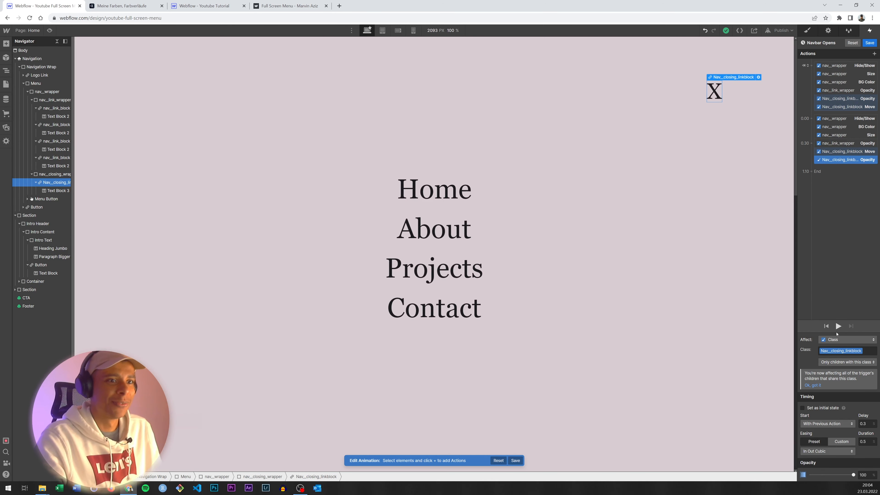
click(838, 326)
click(838, 325)
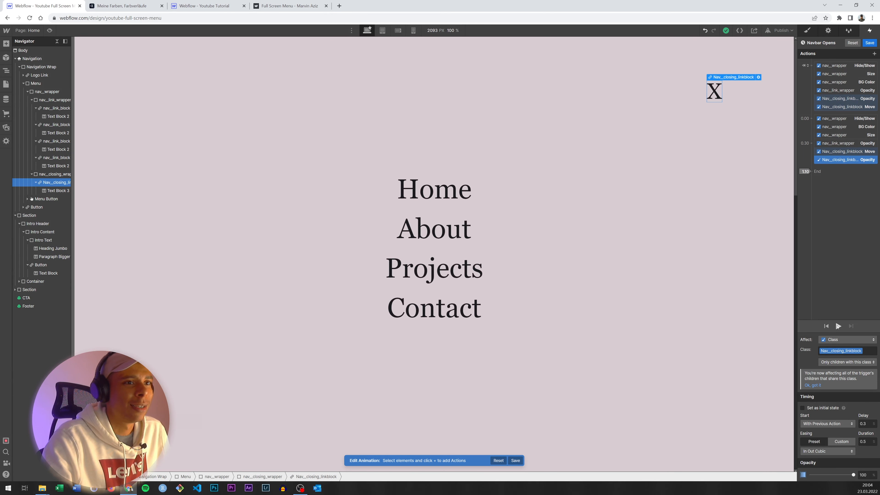
Step: Set the delay of the timed Nav__closing_linkblock Move and Opacity actions to 0.5 seconds each, previewing after the first change
click(854, 153)
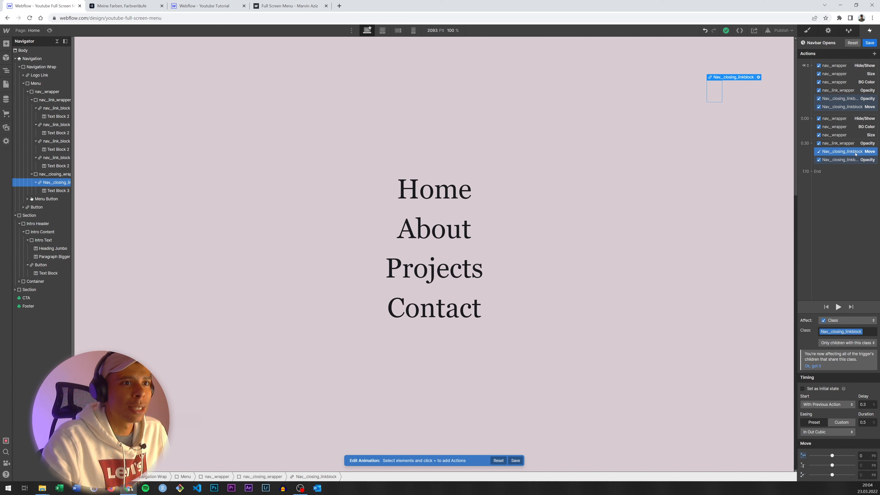
click(867, 406)
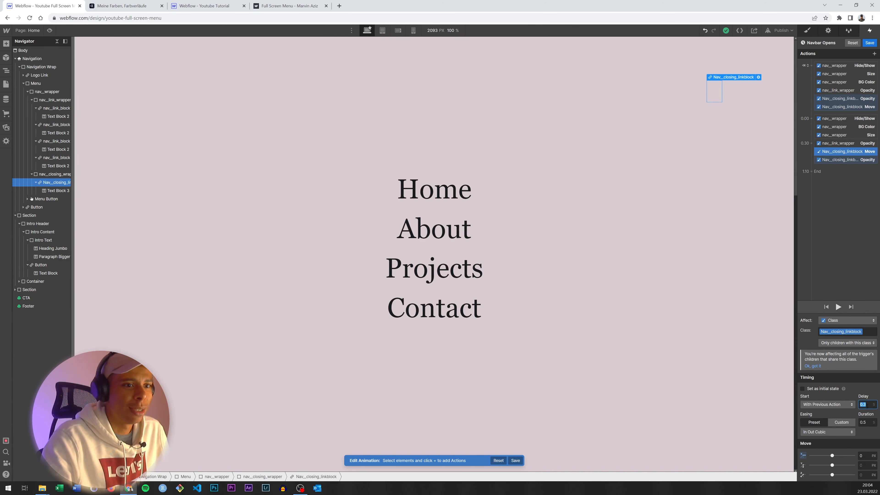
text(0.5)
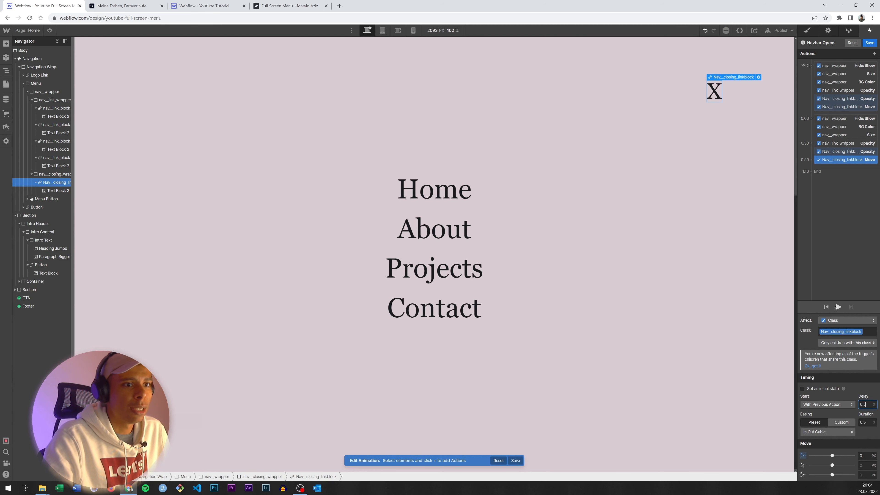
click(837, 307)
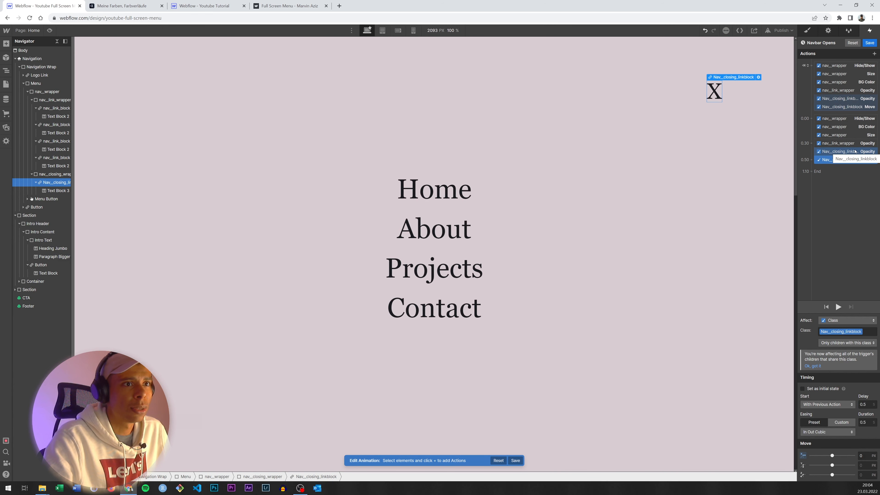
click(842, 151)
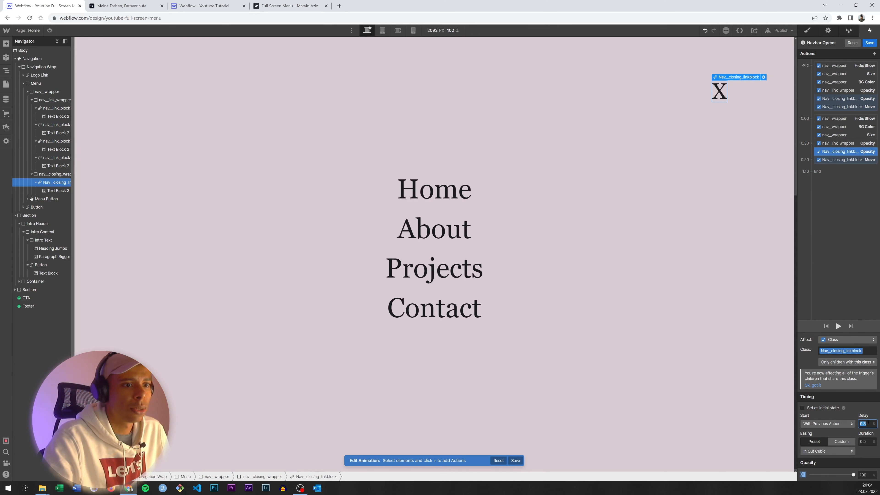
text(0.5)
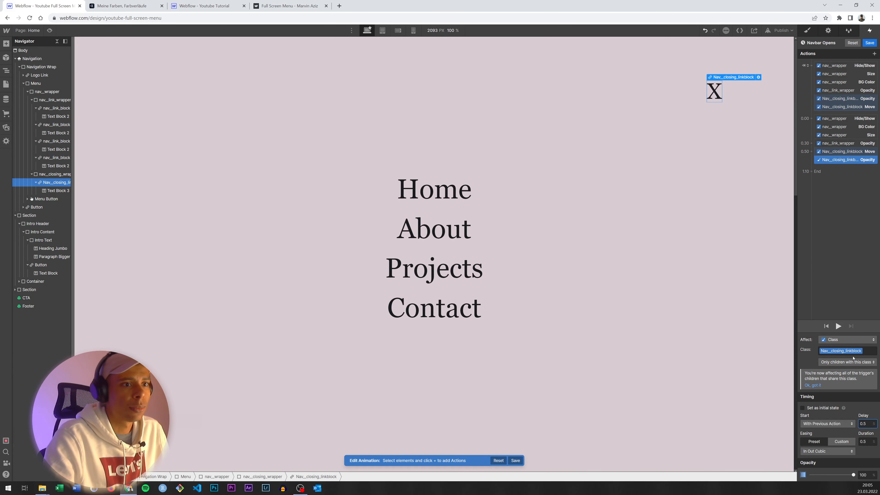
Step: Preview the opening animation with the delayed closing X and save the Navbar Opens animation
click(837, 326)
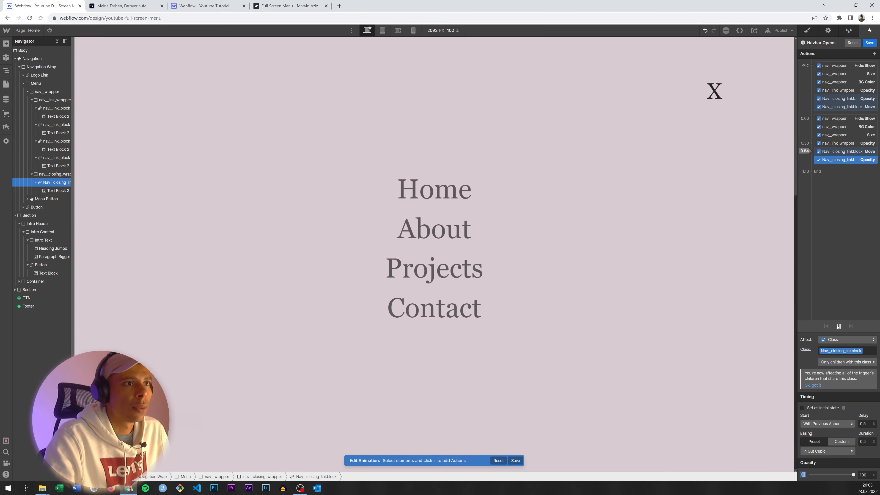
click(838, 326)
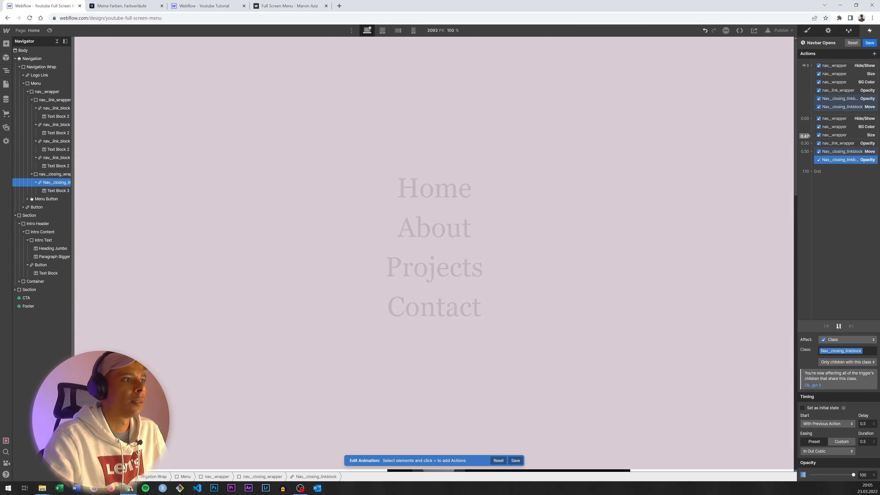
click(837, 326)
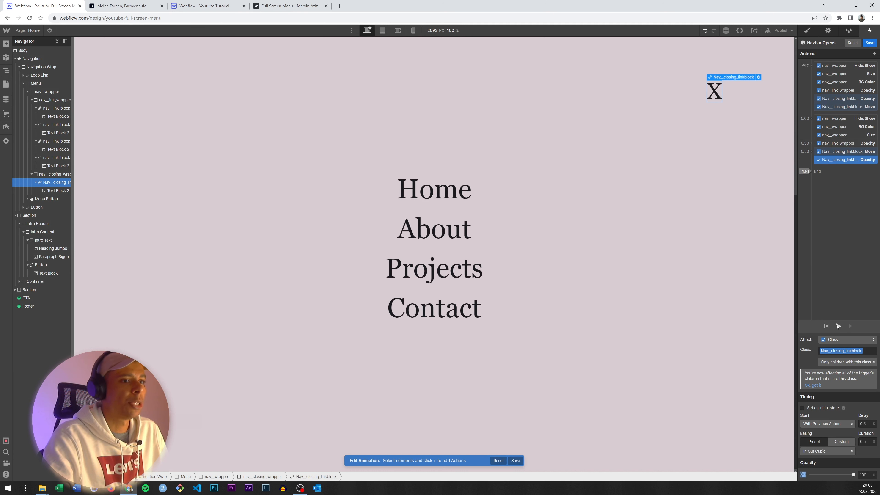
click(872, 44)
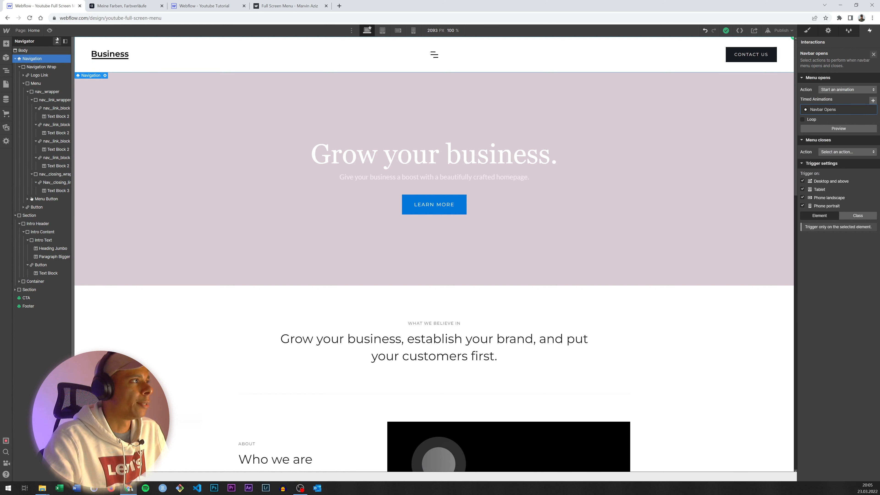
Step: Preview the page and open the full-screen menu twice to examine how its opening animation plays
click(50, 30)
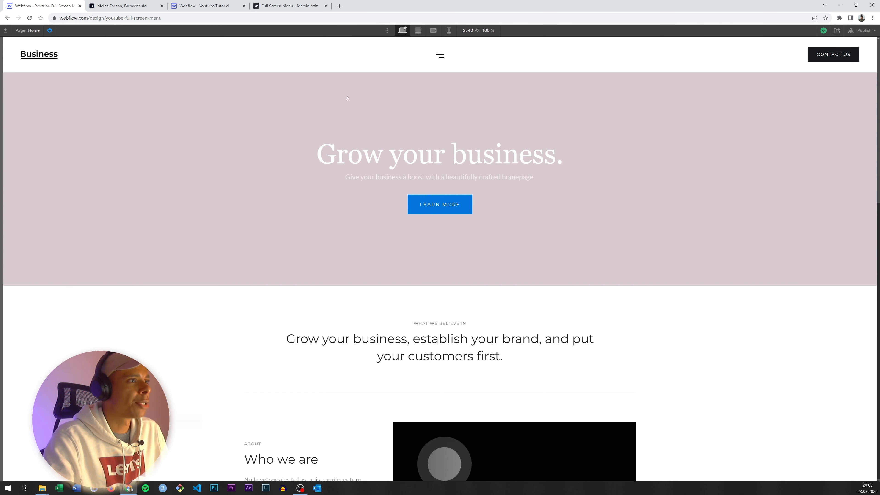
click(440, 55)
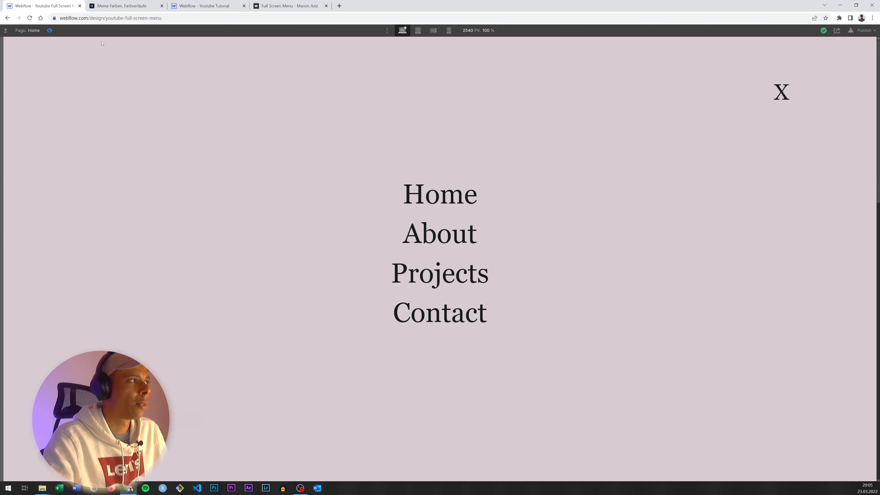
click(49, 30)
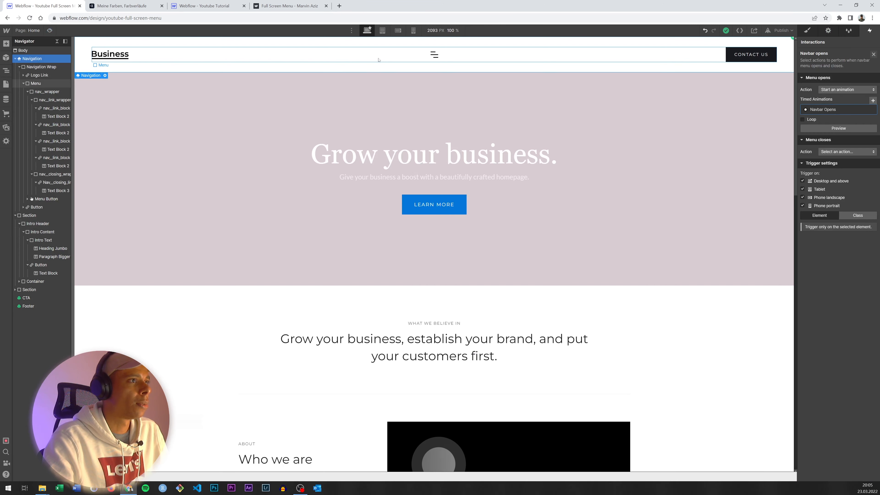
click(50, 31)
click(439, 54)
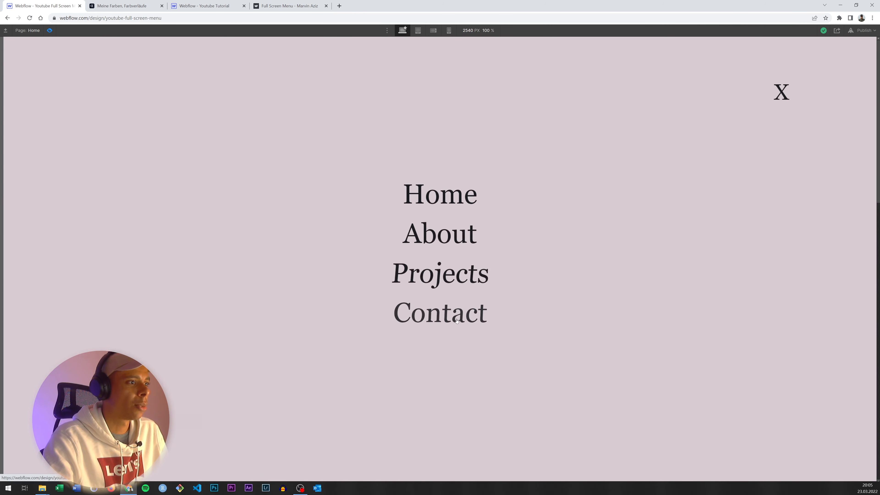
click(50, 31)
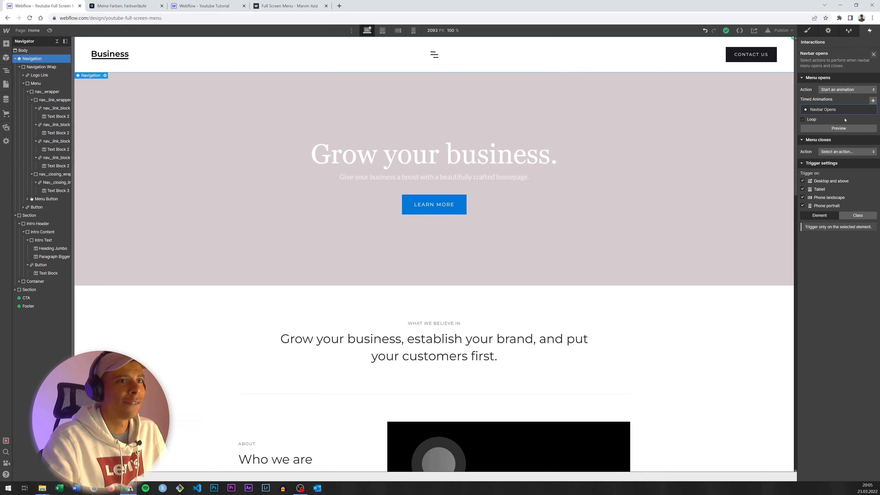
Step: Set the initial nav__wrapper Size width to 100% in the Navbar Opens animation, play it and save it
click(863, 109)
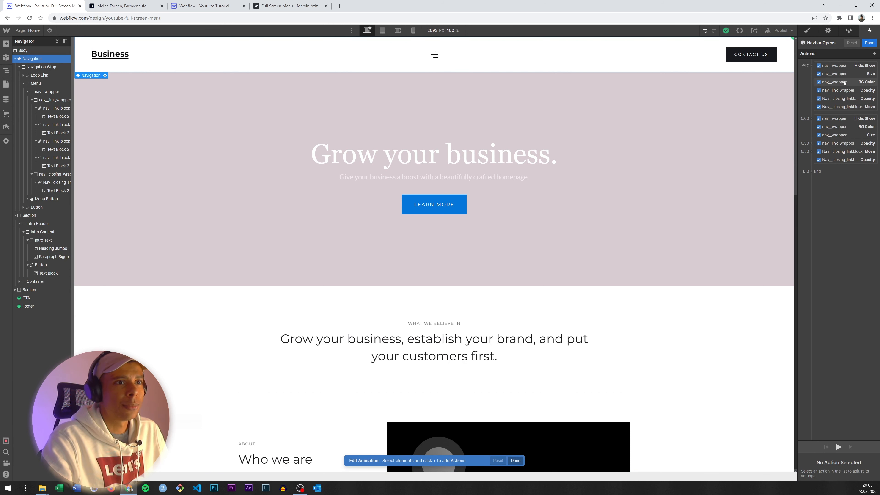
click(840, 74)
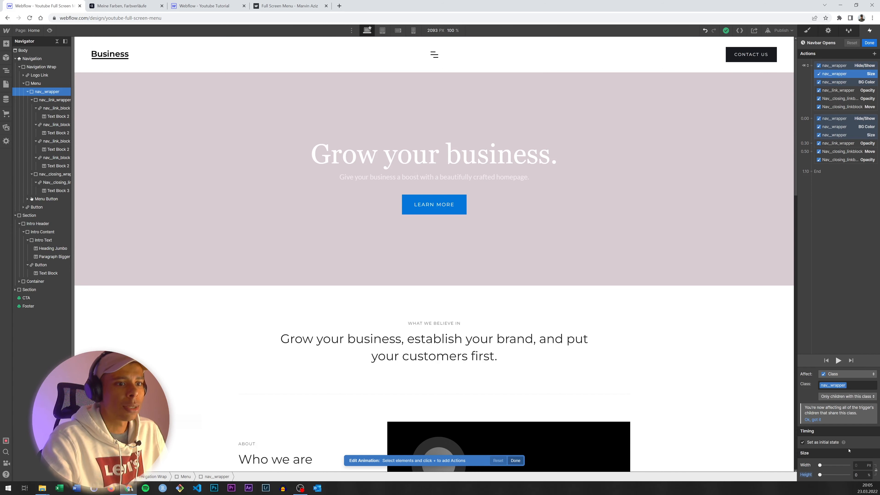
click(862, 465)
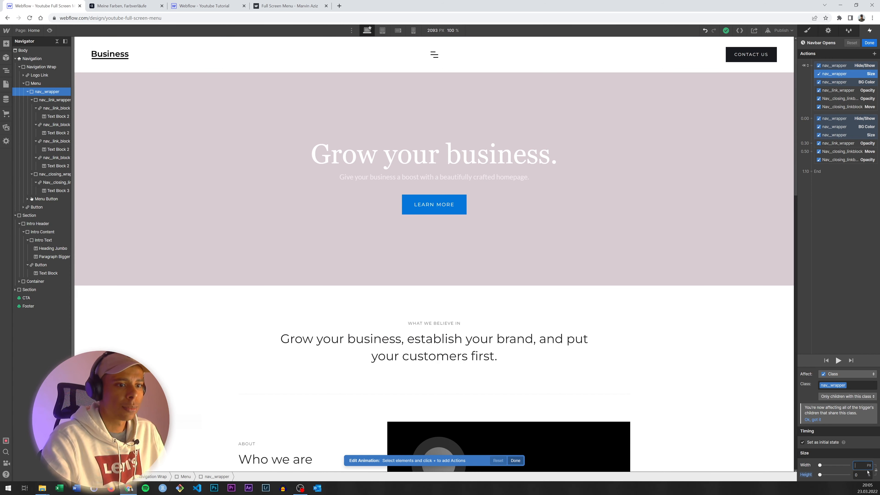
text(100%)
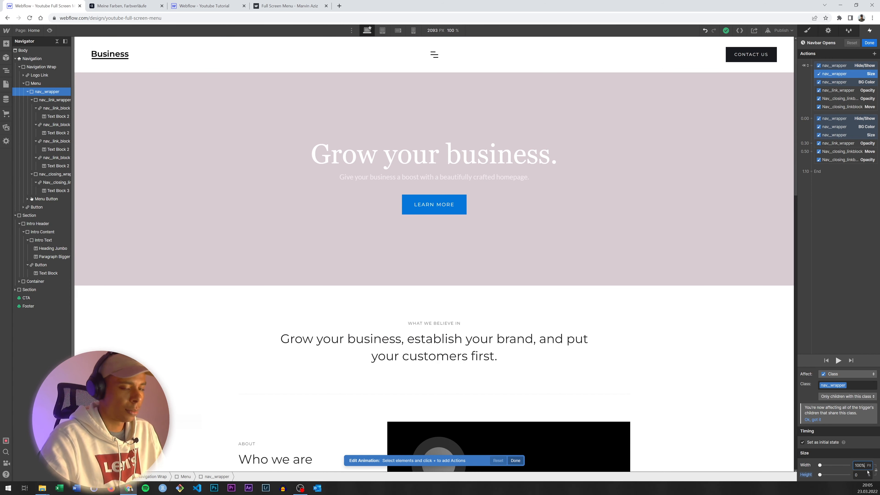
key(Return)
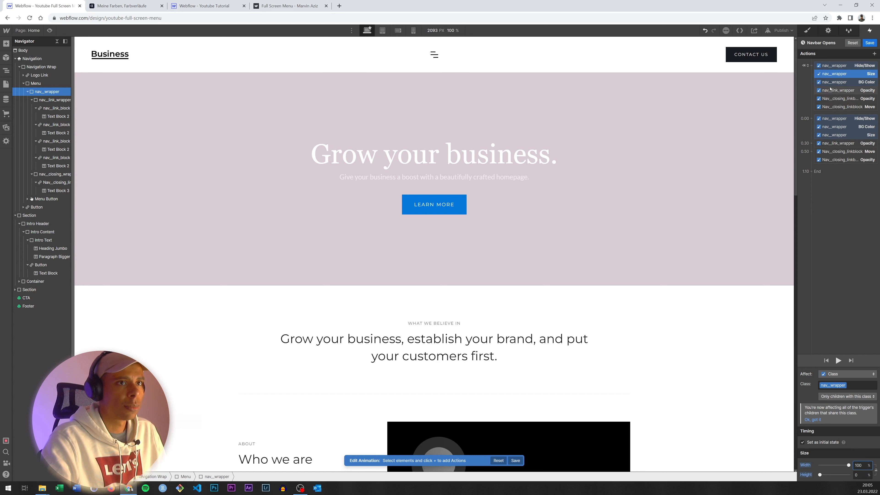
click(838, 361)
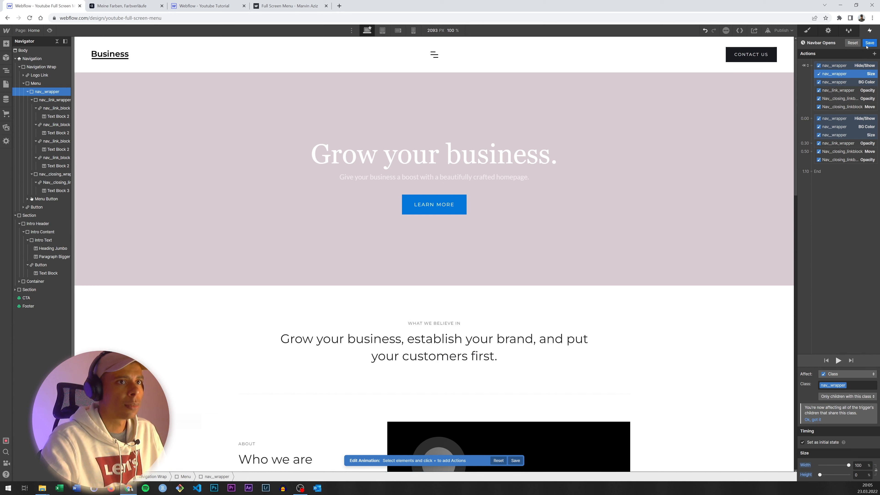
click(868, 44)
Step: Preview the page and open the menu to check the opening animation with the full-width initial state
key(ctrl+shift+p)
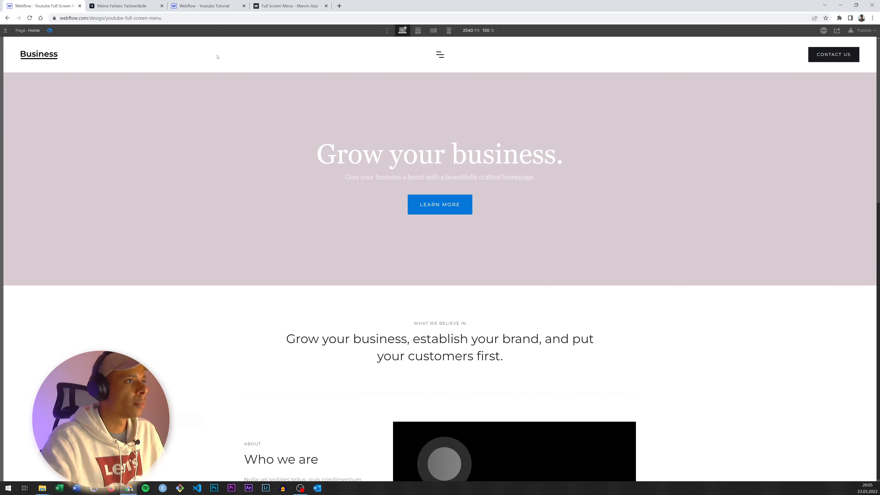
click(438, 54)
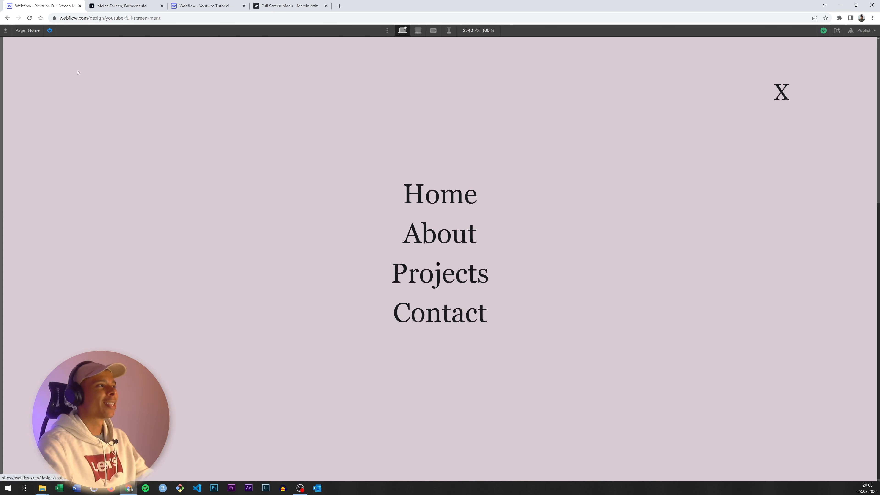
key(ctrl+shift+p)
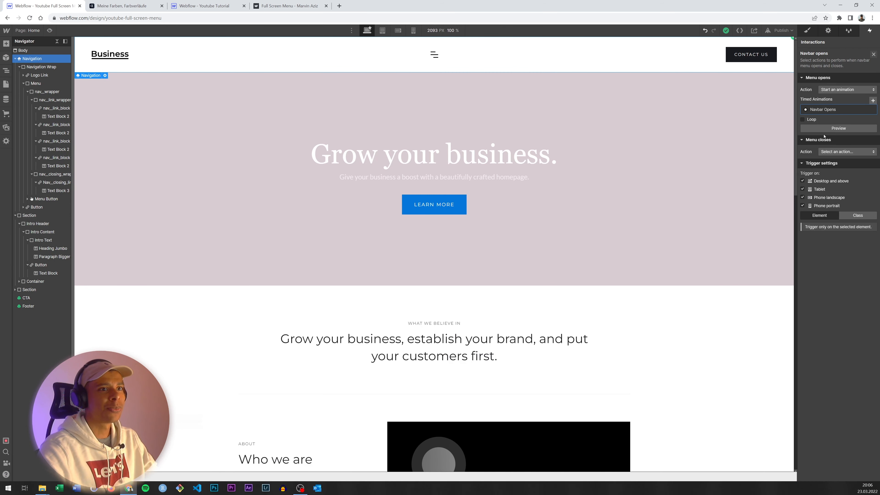
Step: Make the menu-close trigger start an animation, using a duplicate of Navbar Opens, and open that duplicate for editing
click(841, 153)
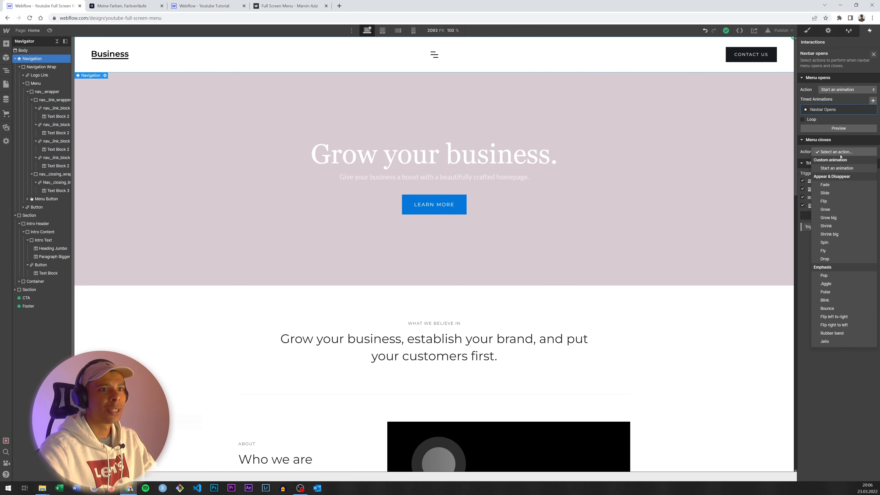
click(834, 168)
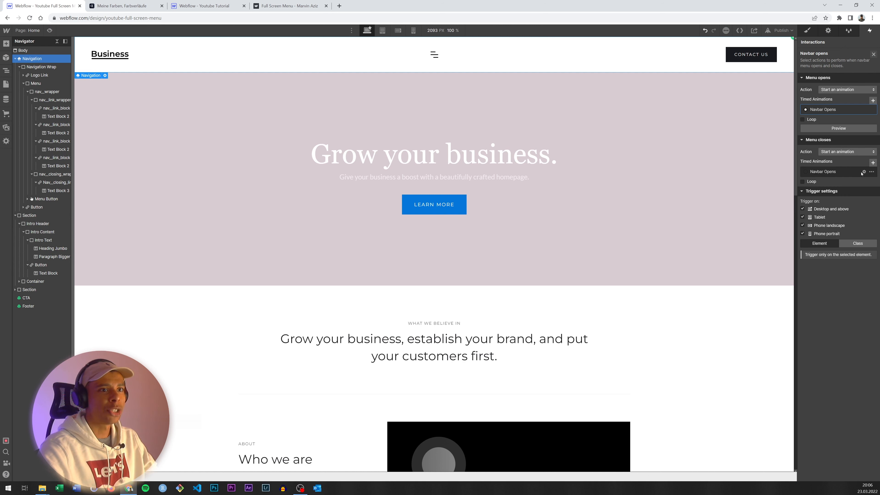
click(872, 171)
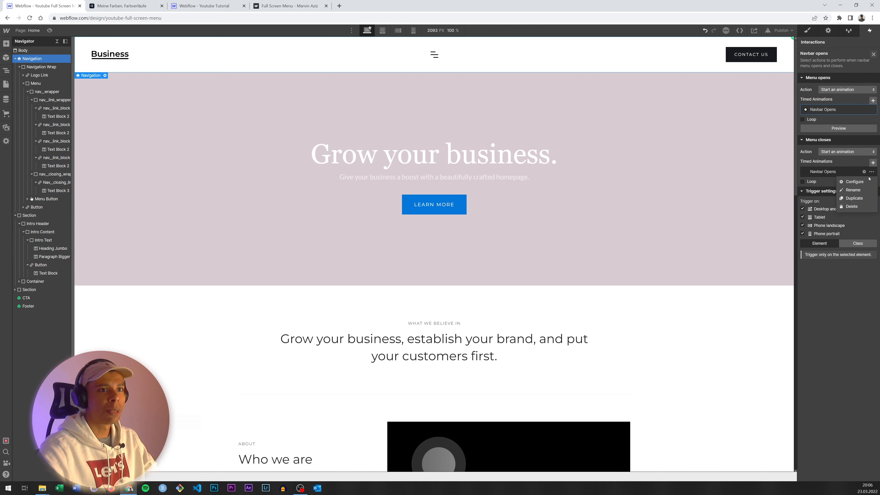
click(854, 199)
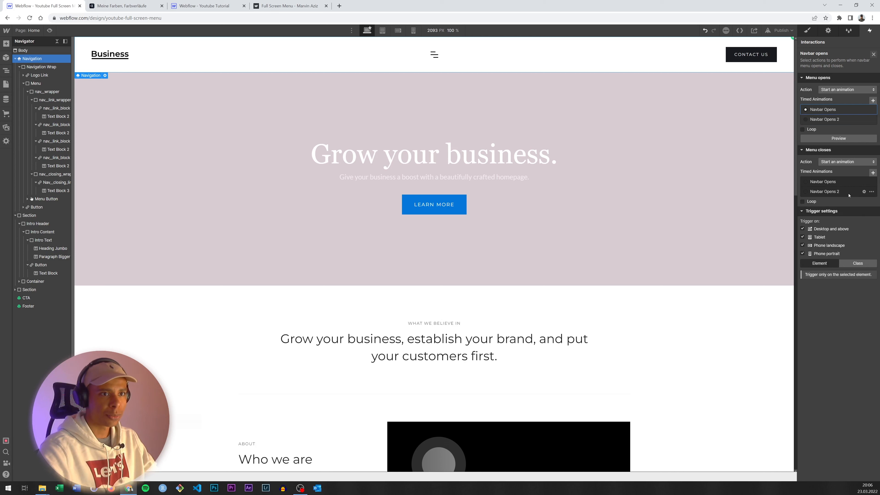
click(836, 191)
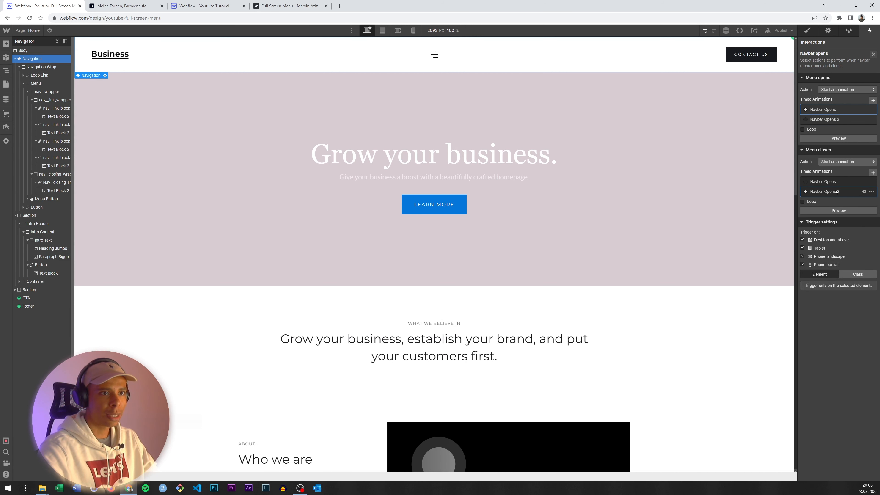
click(863, 192)
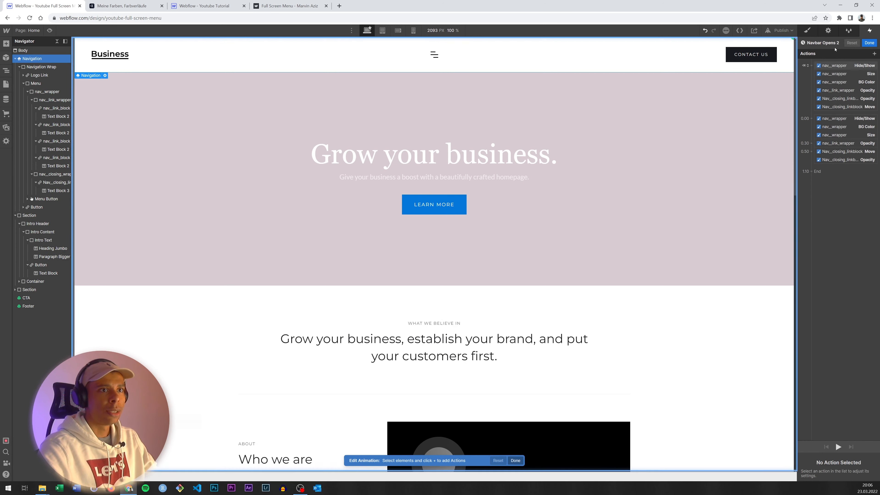
Step: Rename the duplicated animation as Navbar Closes
click(833, 42)
click(833, 43)
key(BackSpace)
key(BackSpace)
key(BackSpace)
key(BackSpace)
key(BackSpace)
key(BackSpace)
key(BackSpace)
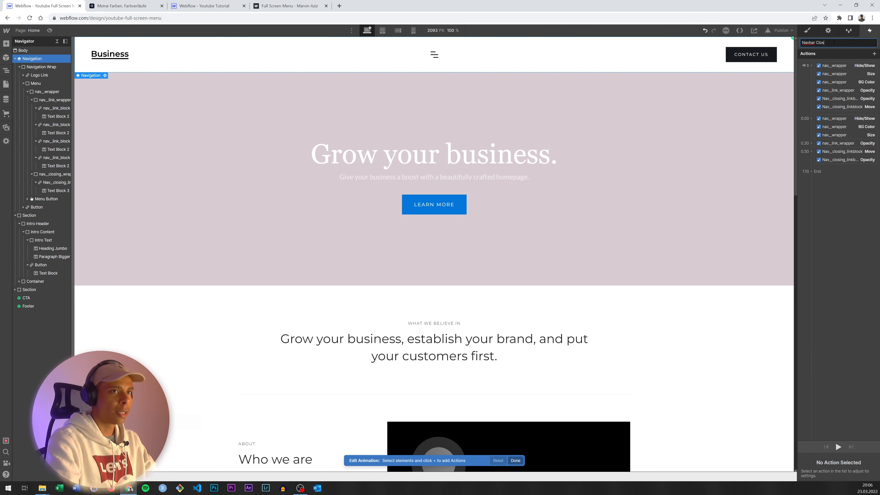
text(Closes)
key(Return)
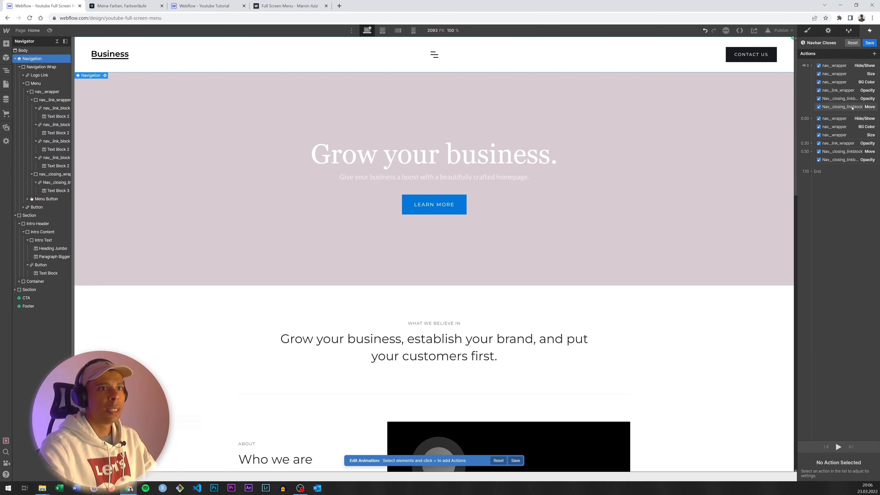
Step: Delete all the initial-state actions from the Navbar Closes animation
click(845, 107)
right_click(834, 67)
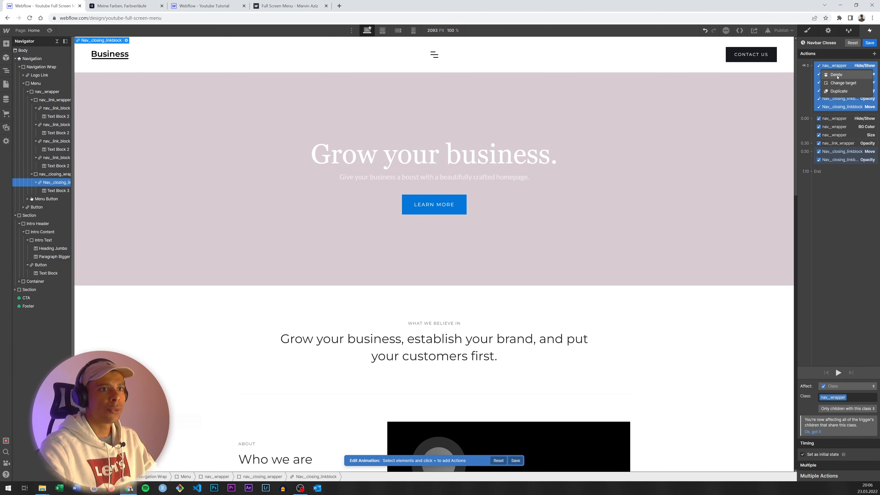
click(836, 75)
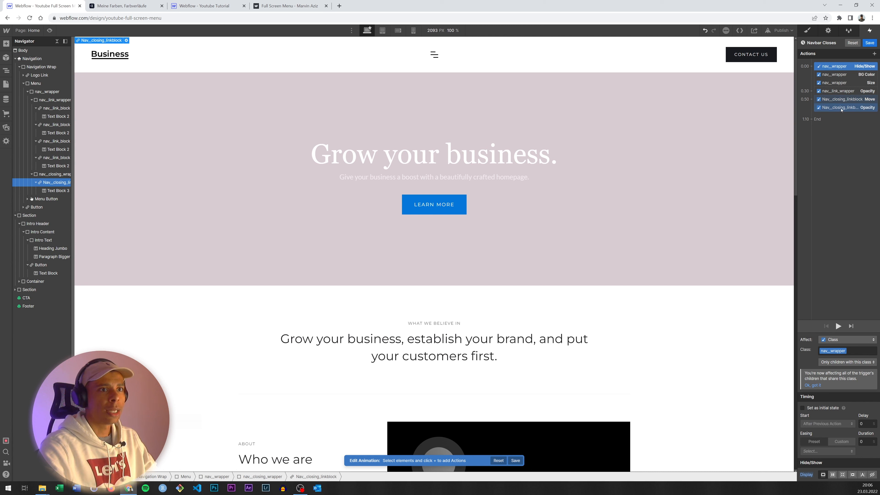
Step: Move the nav__wrapper Hide/Show action to the end of the Navbar Closes timeline and set its display to none
drag(841, 69, 850, 109)
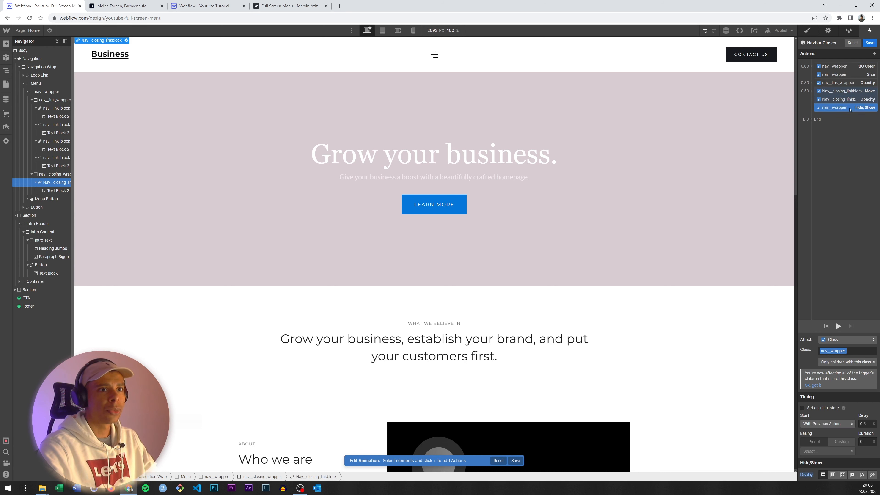
click(873, 474)
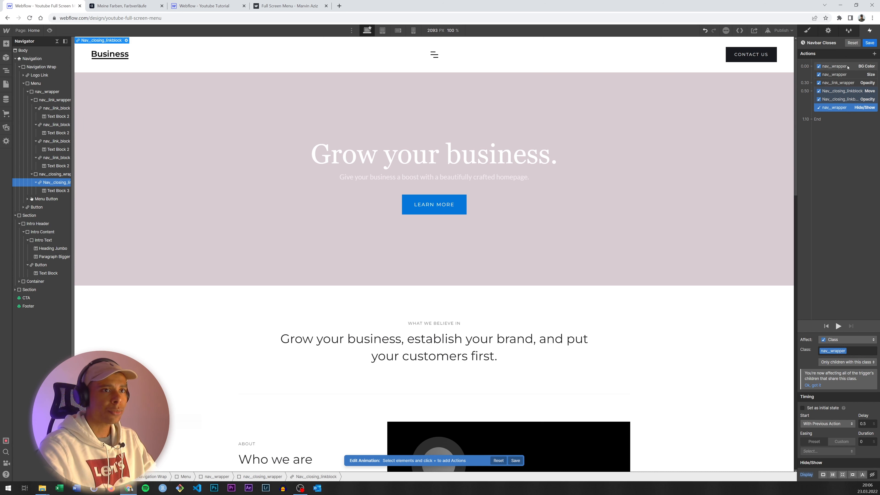
Step: Move the nav__link_wrapper Opacity and both Nav__closing_linkblock actions together ahead of the nav__wrapper BG Color action
click(843, 91)
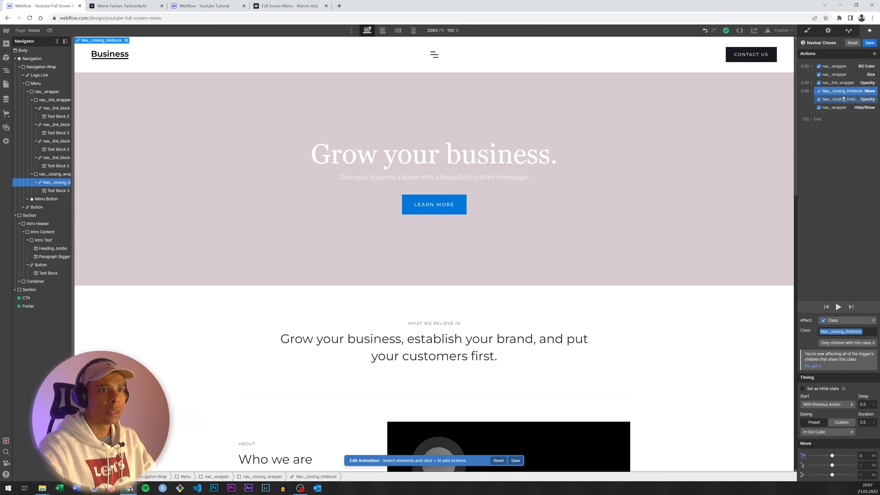
shift+click(843, 99)
shift+click(841, 83)
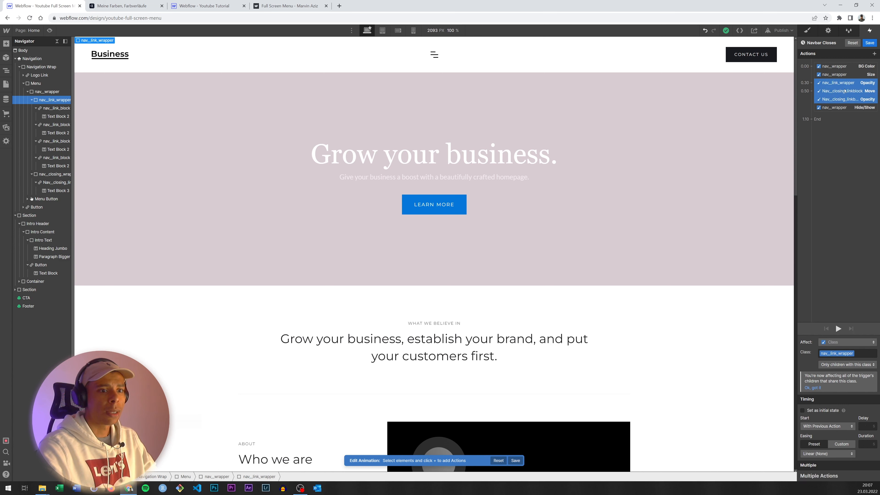
mouse_move(844, 91)
mouse_down()
mouse_move(839, 70)
mouse_move(838, 83)
mouse_up()
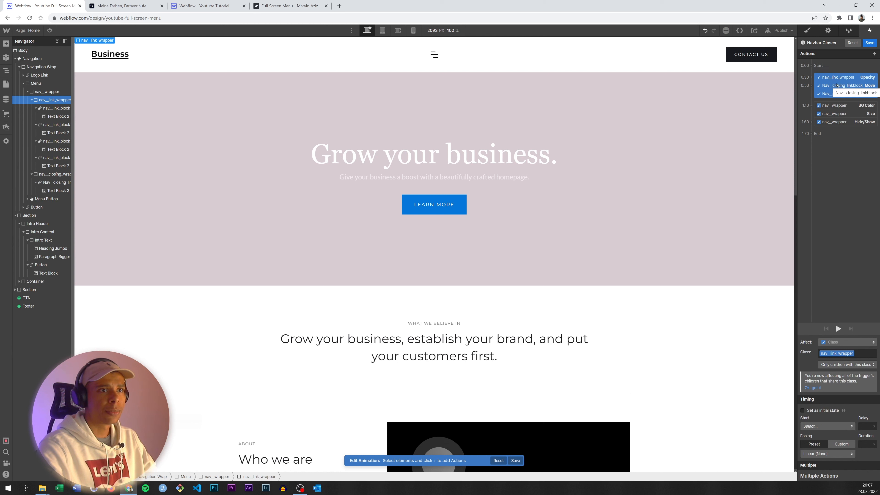
Step: Set the delay of the nav__link_wrapper Opacity action to 0 seconds
click(839, 77)
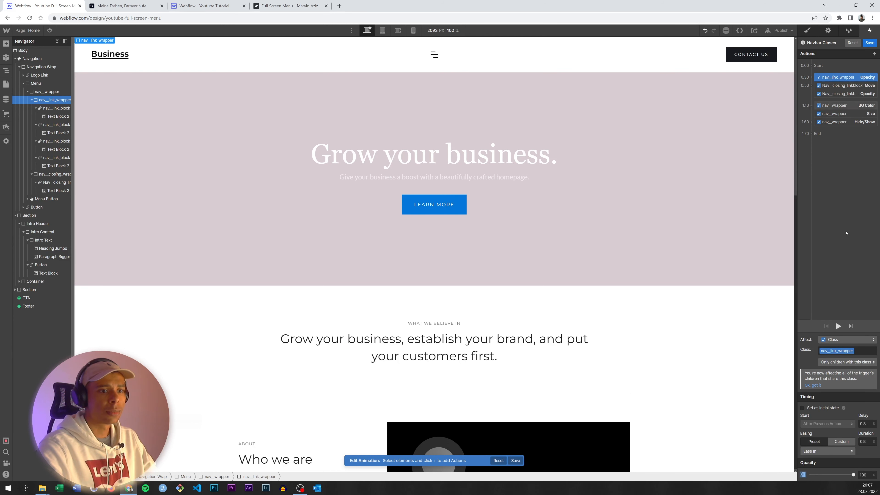
double_click(866, 423)
key(BackSpace)
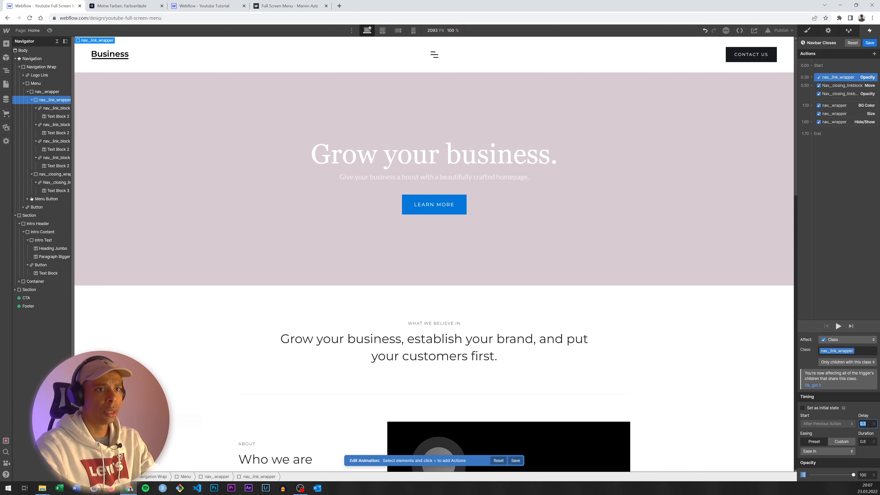
text(0)
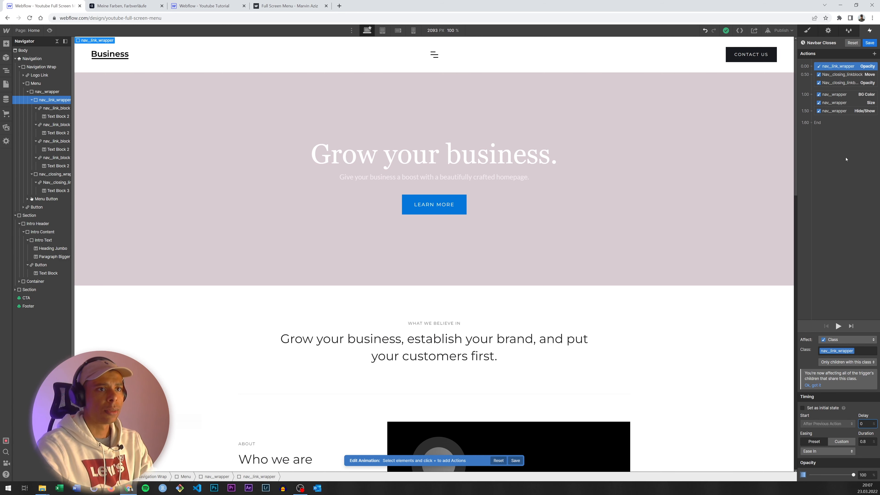
Step: Set the delay of the Nav__closing_linkblock Opacity action to 0 seconds
click(840, 75)
click(840, 83)
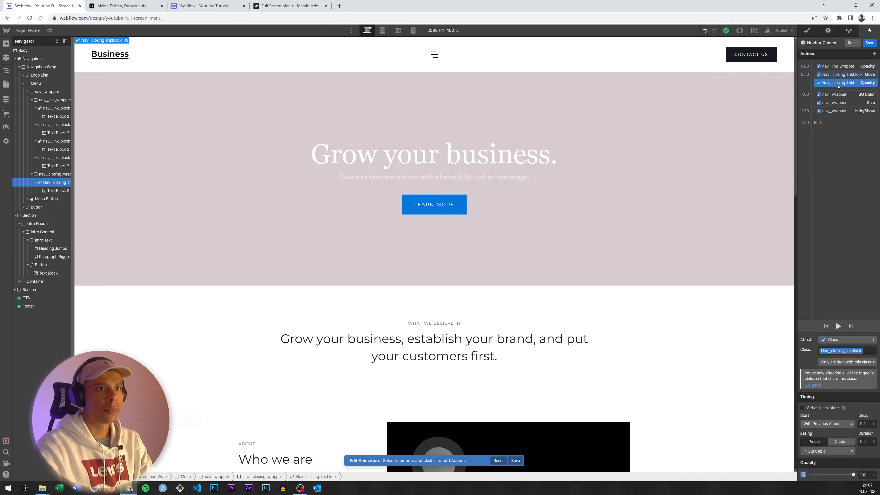
click(866, 424)
key(BackSpace)
key(BackSpace)
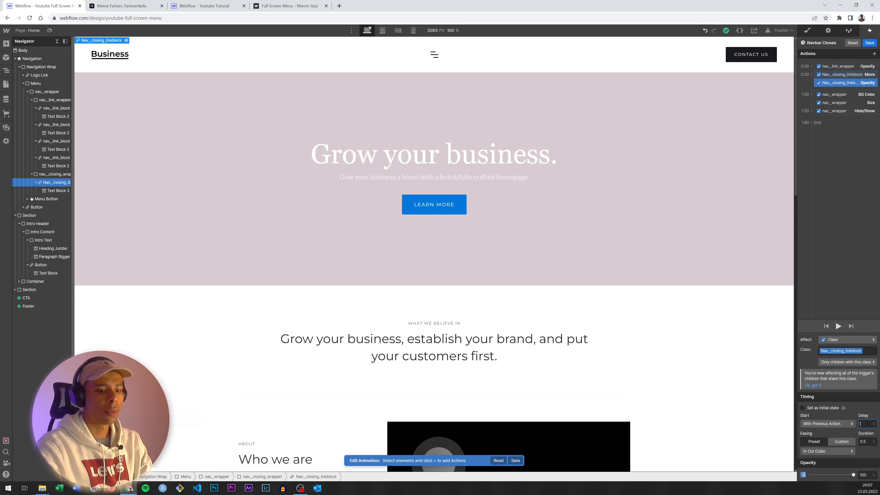
click(845, 96)
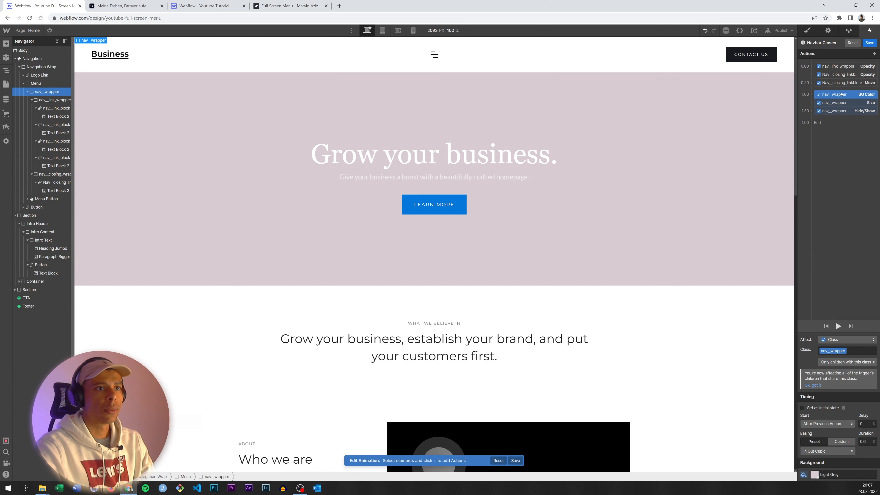
Step: Move the nav__wrapper BG Color and Size actions together into the 0.50 s group, beneath the Nav__closing_linkblock Move action
click(840, 103)
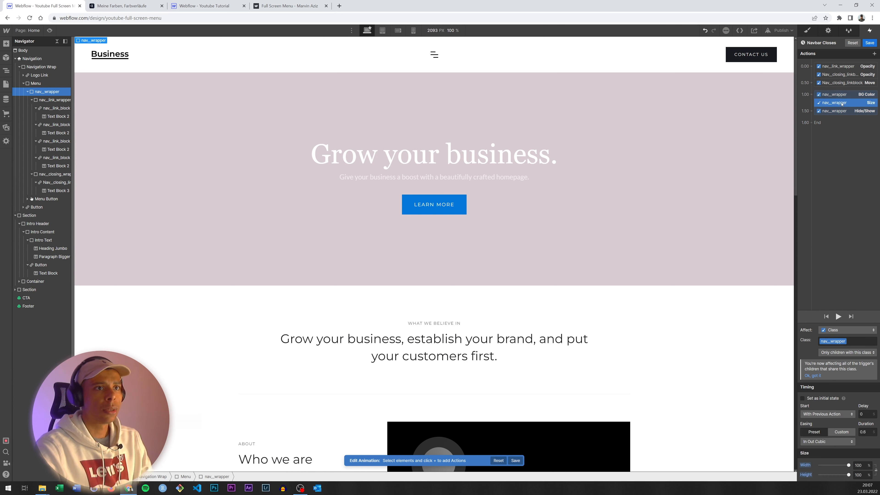
shift+click(840, 95)
drag(841, 92, 838, 86)
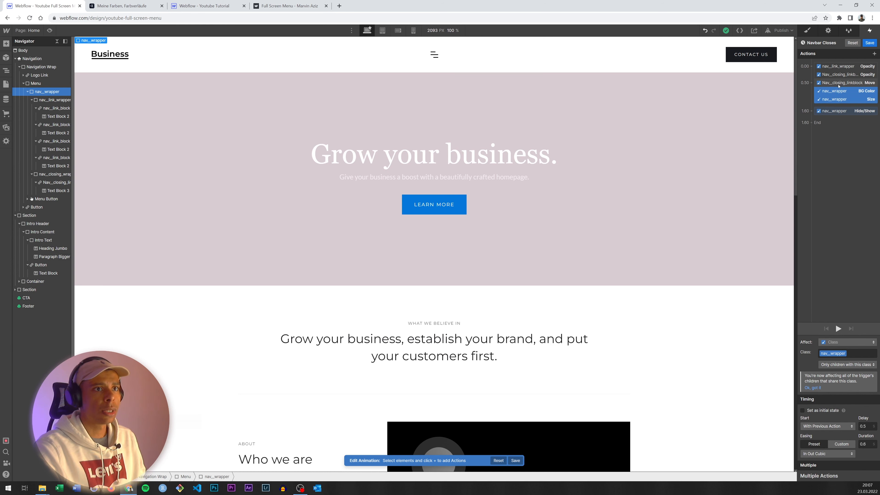
click(835, 111)
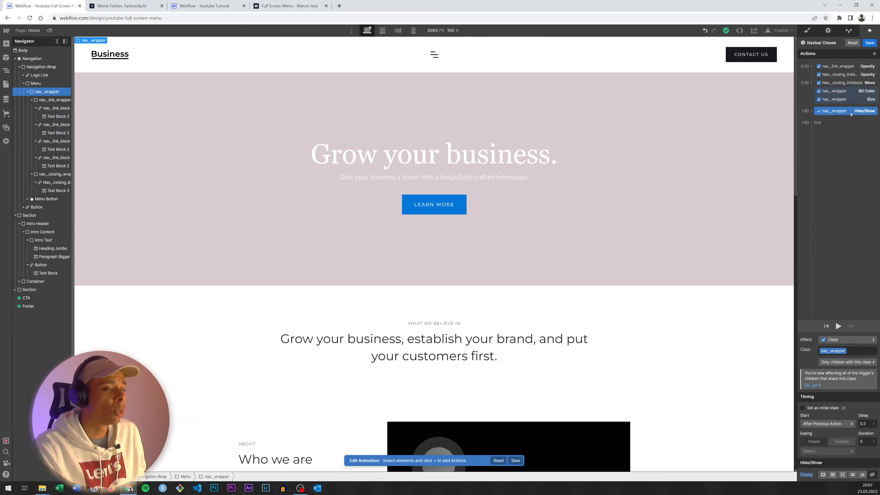
Step: Set the opacity of both the nav__link_wrapper and Nav__closing_linkblock Opacity actions to 0
click(843, 67)
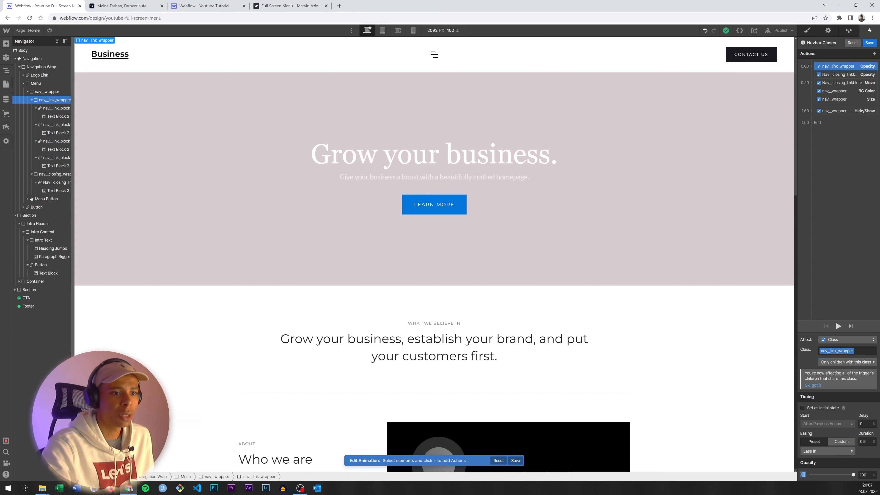
drag(853, 475, 810, 476)
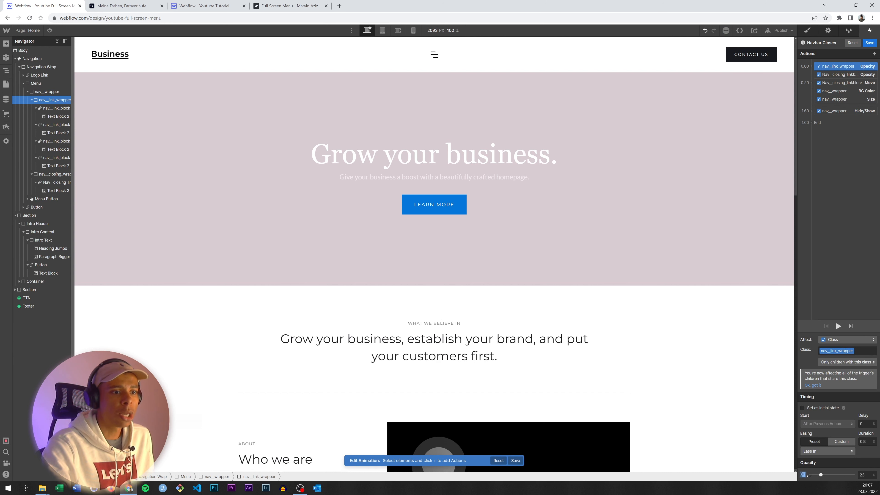
click(843, 74)
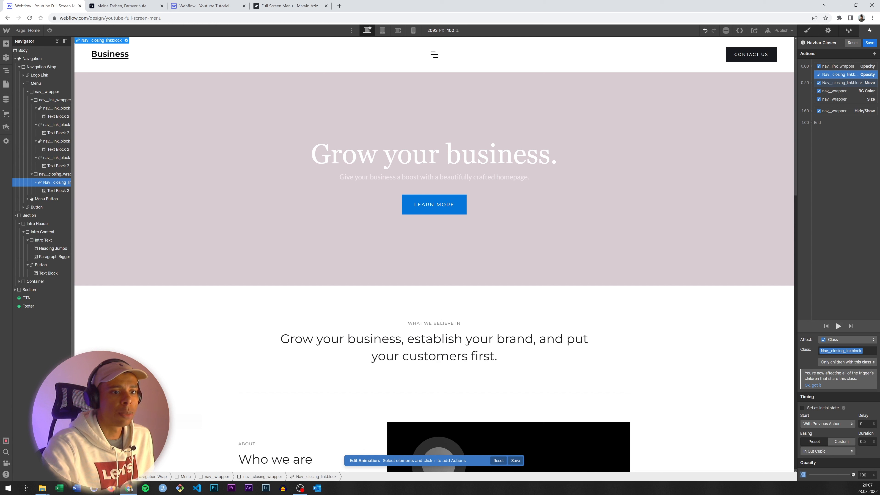
drag(853, 475, 840, 475)
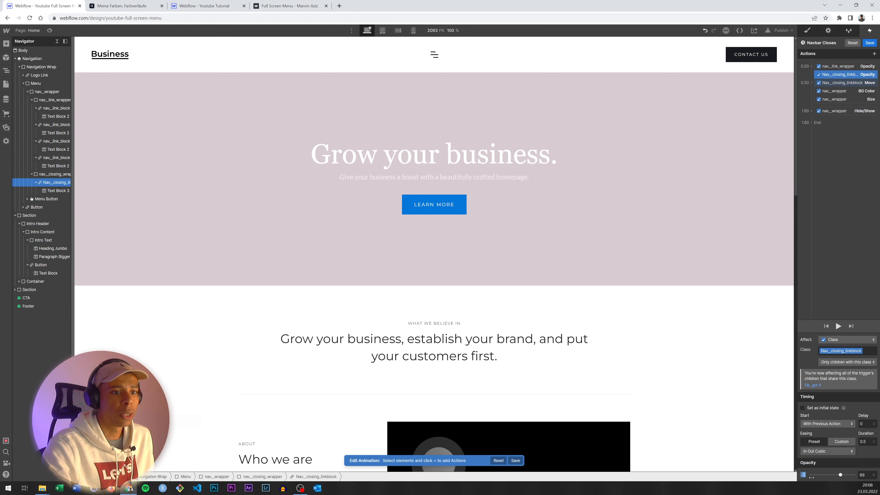
Step: Set the X offset of the Nav__closing_linkblock Move action to 15 px
click(841, 83)
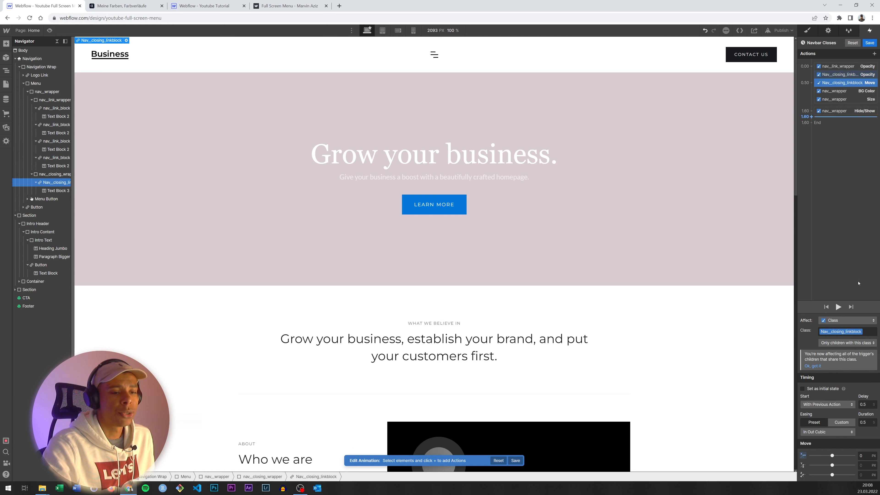
click(862, 455)
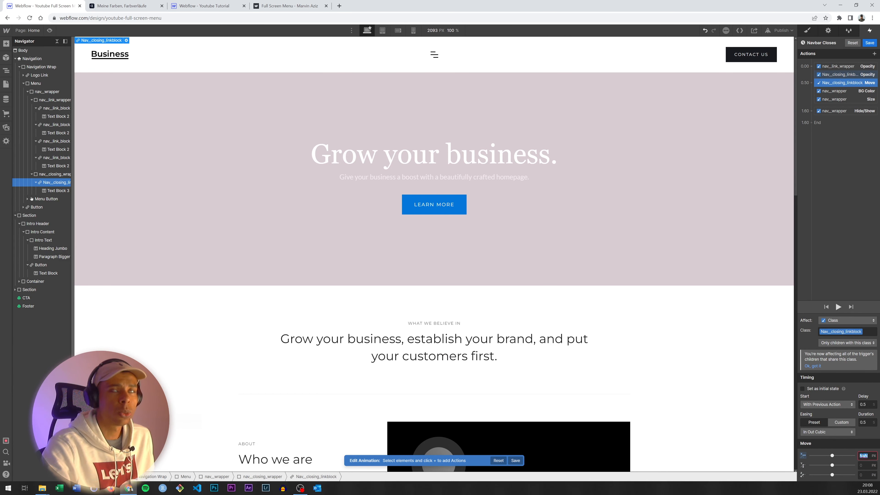
text(15)
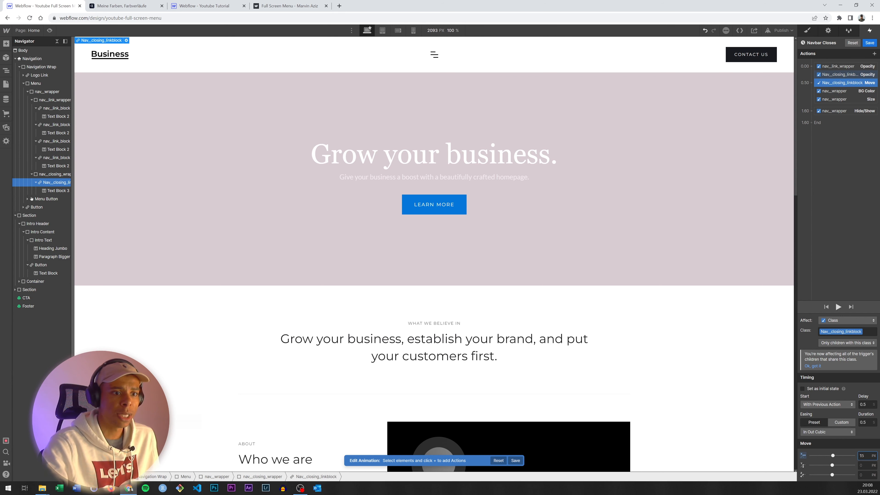
Step: Set the background color of the nav__wrapper BG Color action to white
click(843, 91)
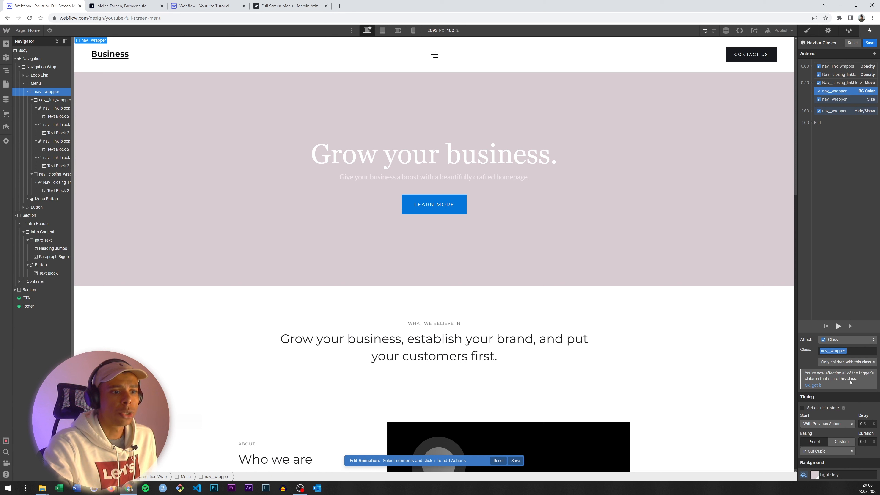
click(814, 475)
click(814, 462)
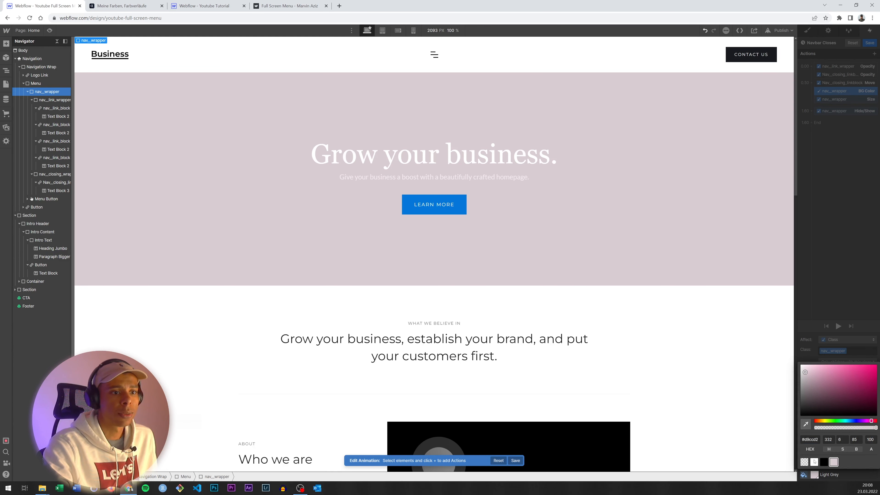
click(837, 197)
Step: Set the height in the nav__wrapper Size action to 0% and save the Navbar Closes animation
click(842, 99)
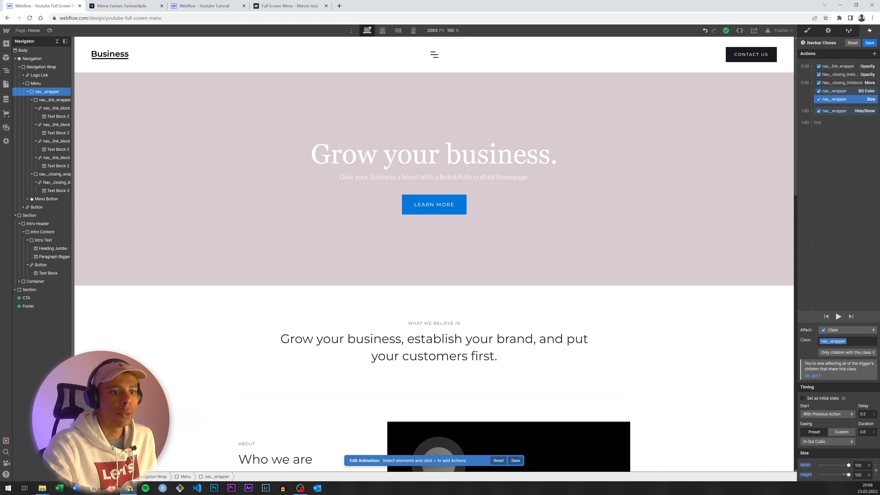
drag(848, 474, 816, 476)
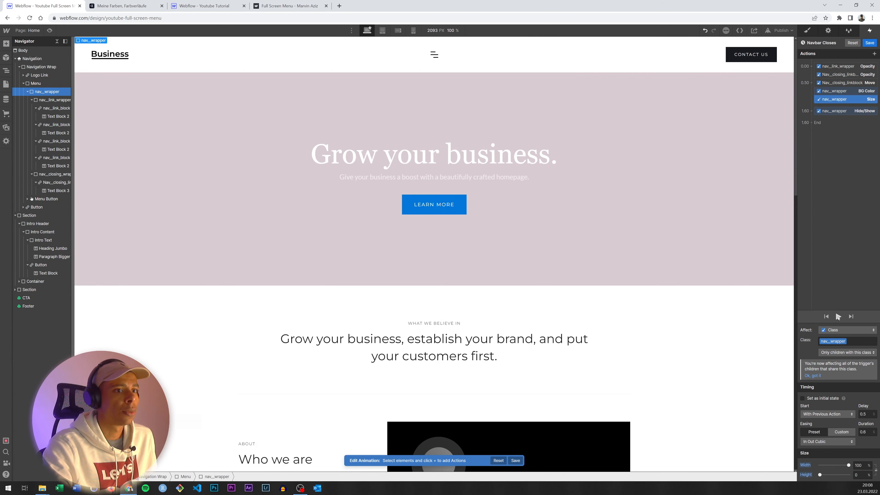
click(870, 42)
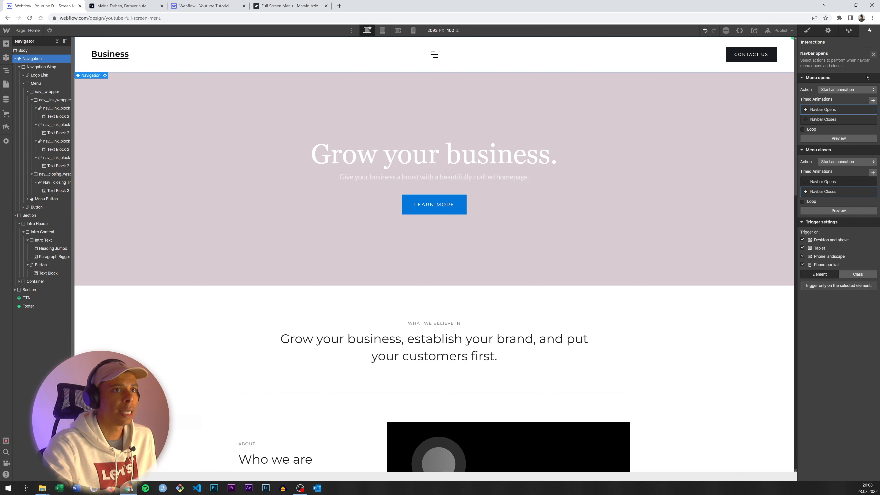
Step: Preview the page and open and close the full-screen menu several times to check both animations, ending back in the designer
click(50, 30)
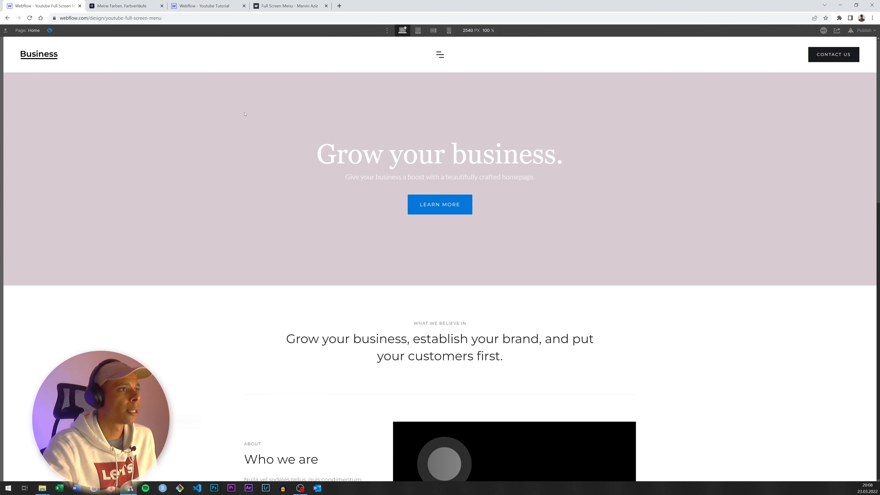
click(439, 54)
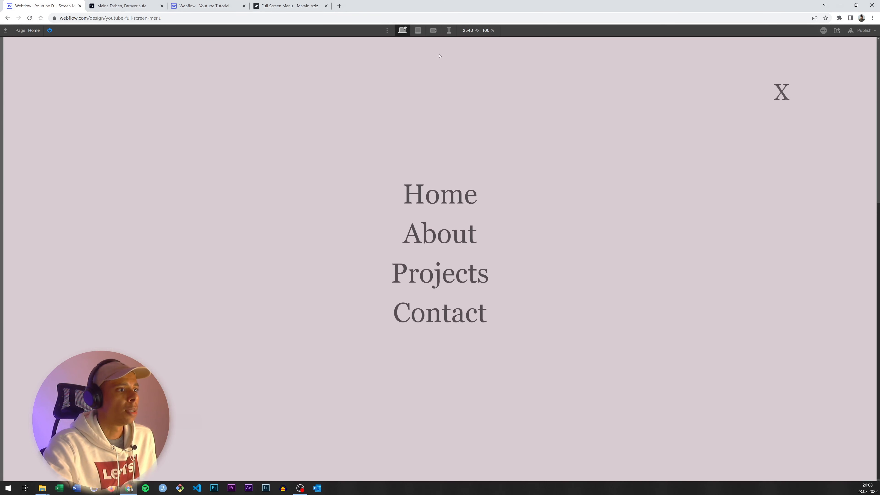
click(787, 97)
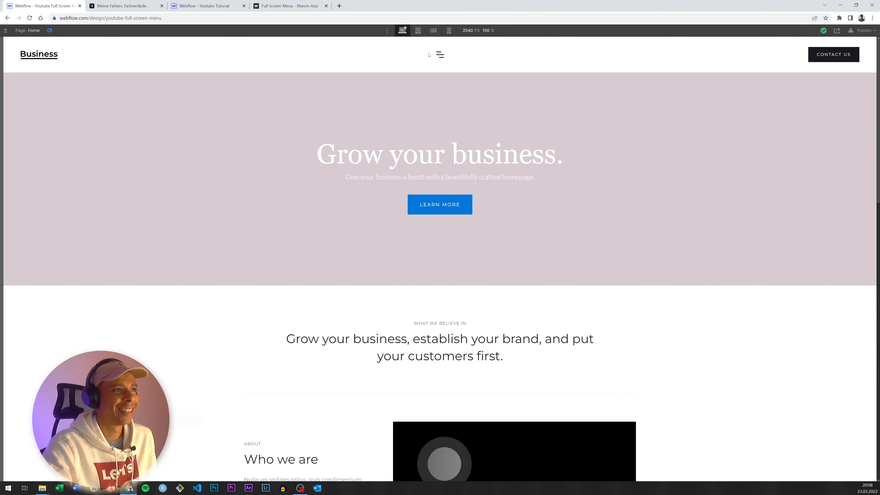
click(440, 54)
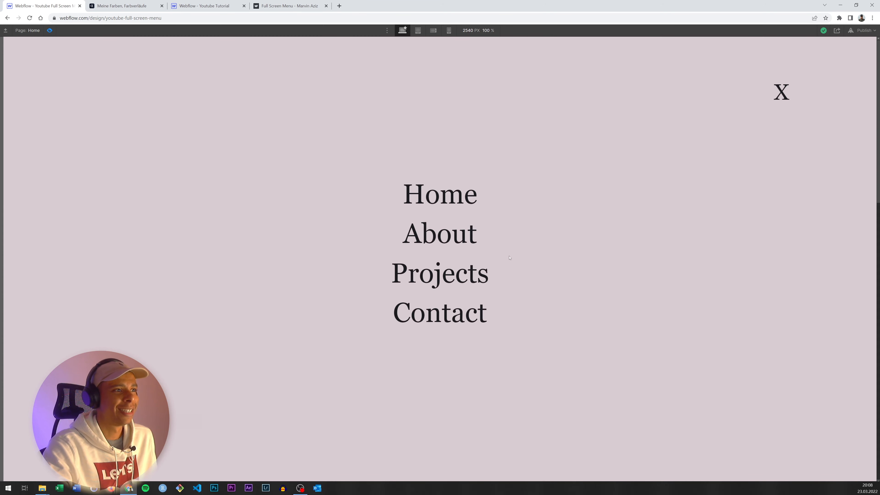
click(779, 92)
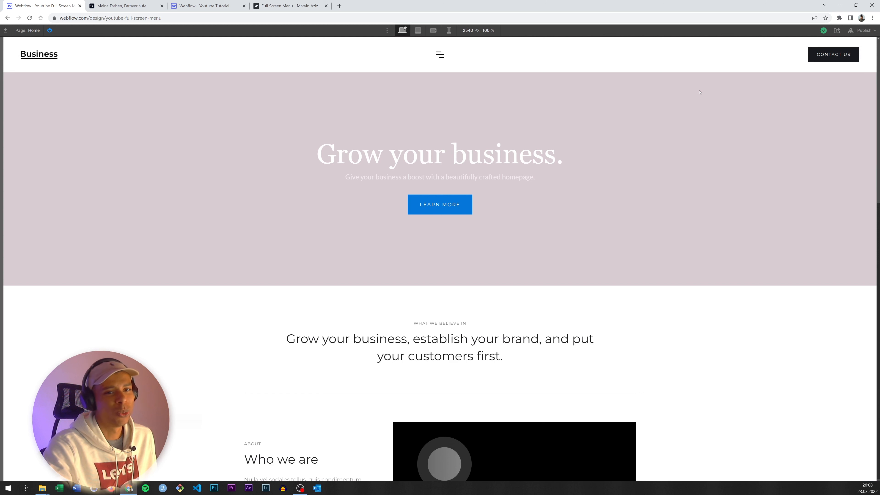
click(437, 55)
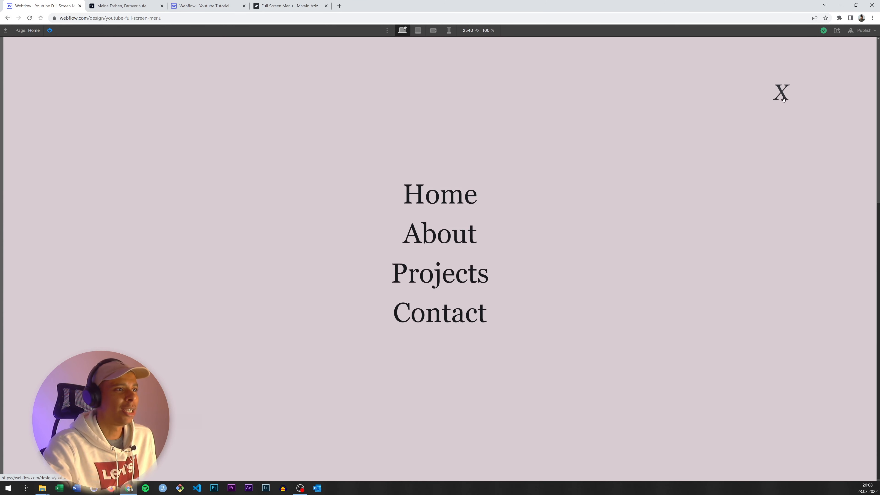
click(782, 97)
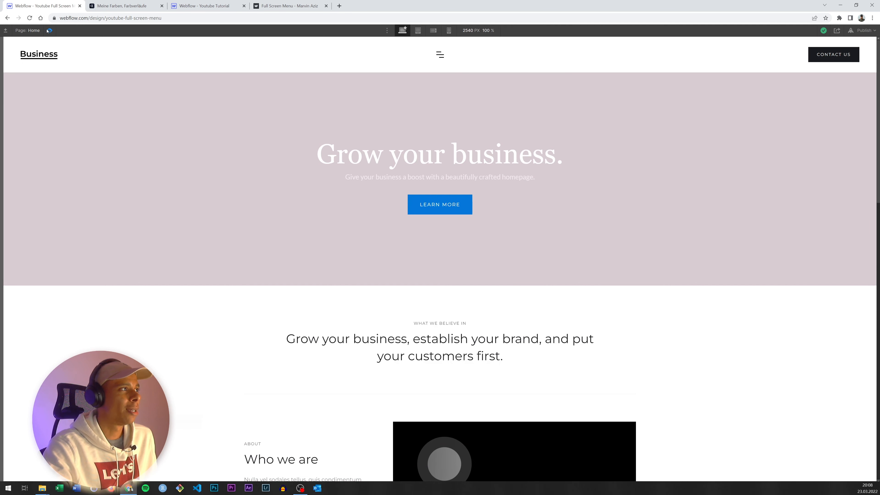
click(49, 31)
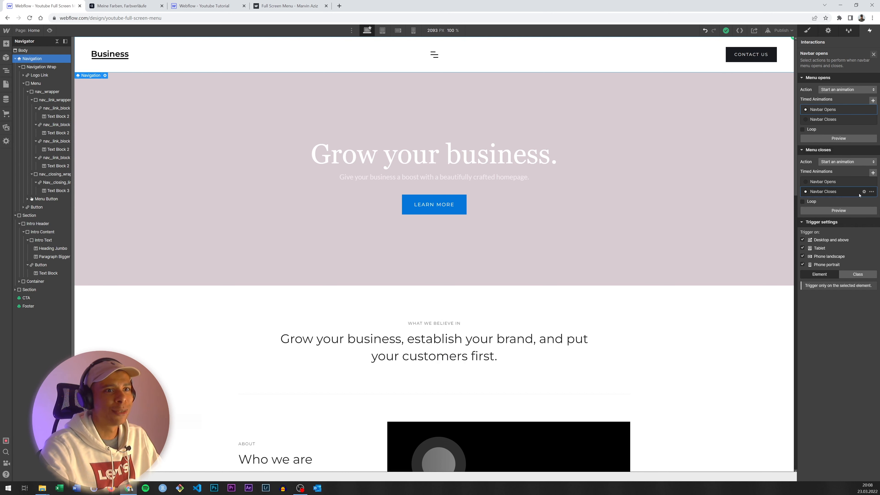
Step: Reopen the Navbar Closes animation and set the duration of the nav__link_wrapper Opacity action to 0.5 seconds
click(864, 192)
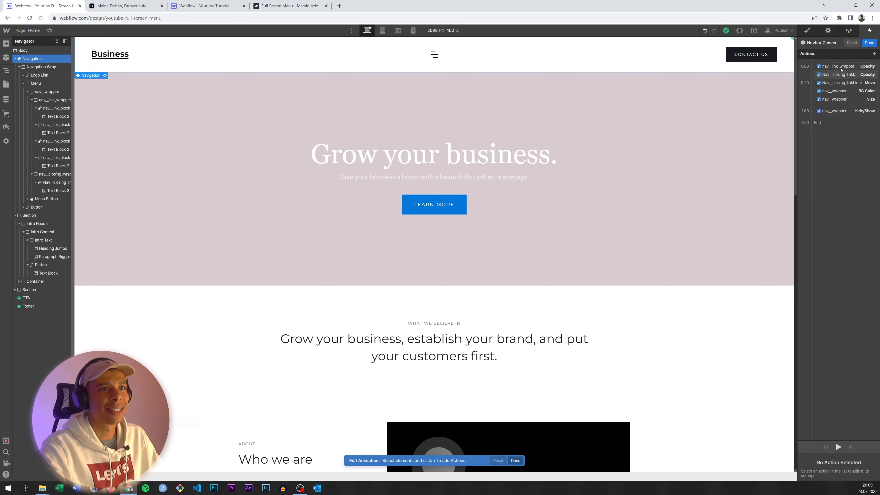
click(841, 68)
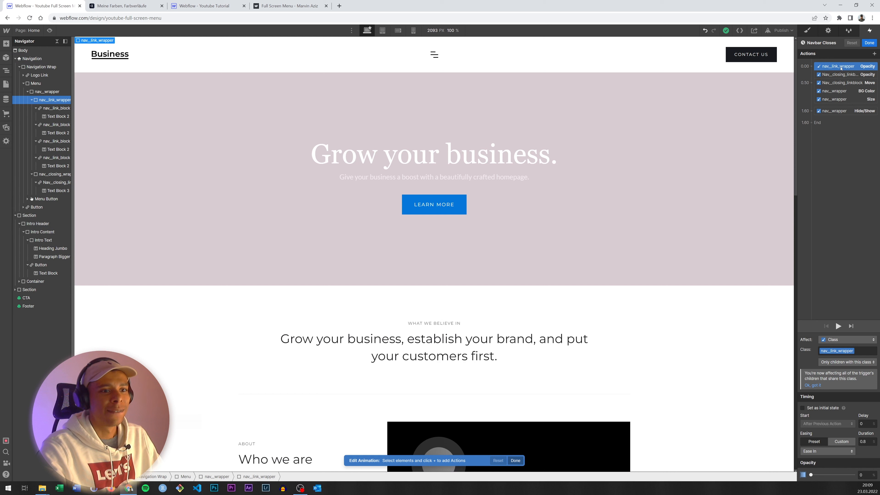
click(865, 442)
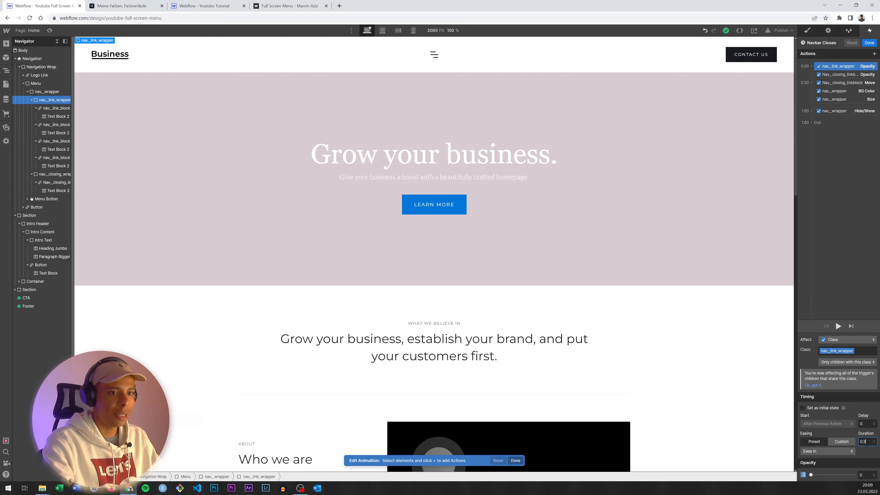
text(0.5)
key(Return)
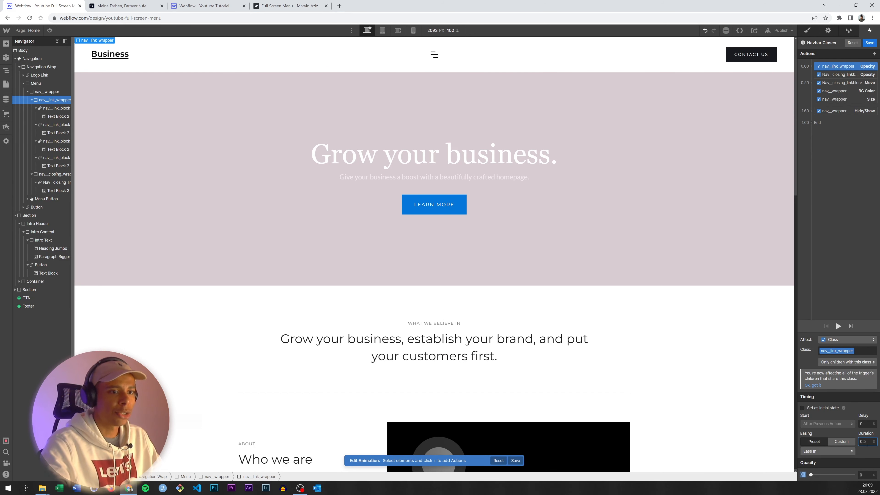
Step: Check the settings of the other Navbar Closes actions and save the animation
click(850, 75)
click(848, 84)
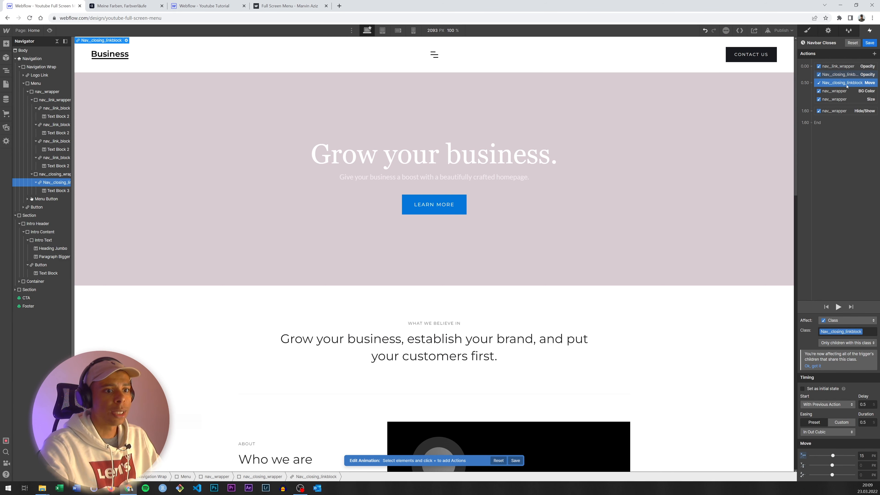
click(845, 91)
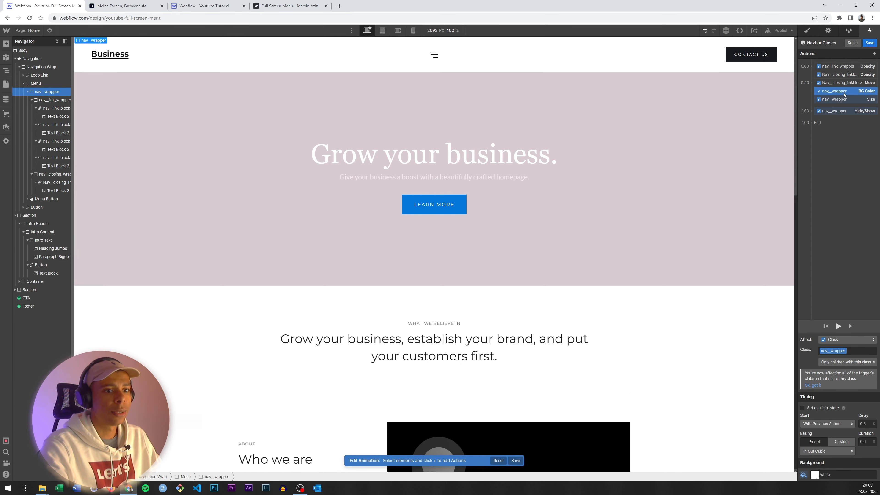
click(843, 99)
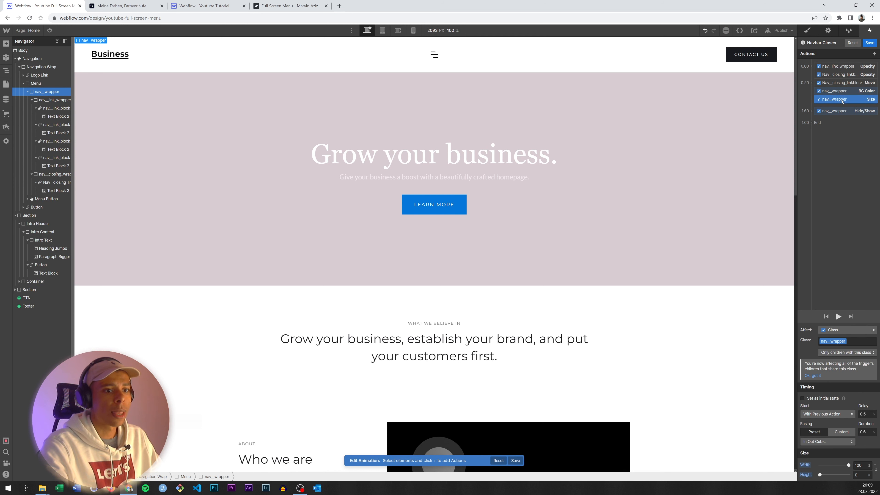
click(839, 112)
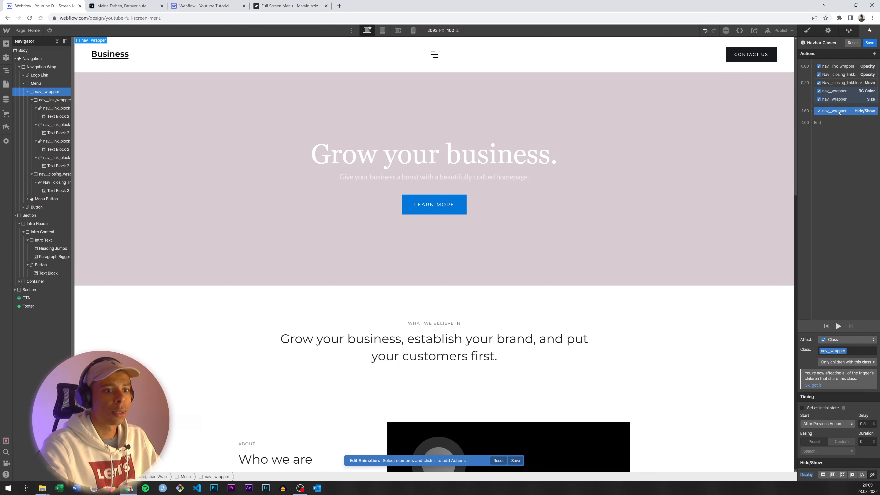
click(831, 84)
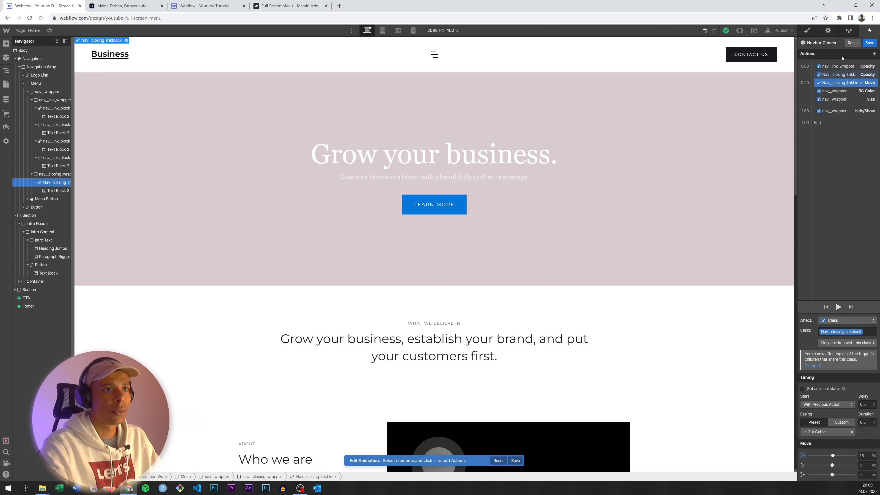
click(843, 75)
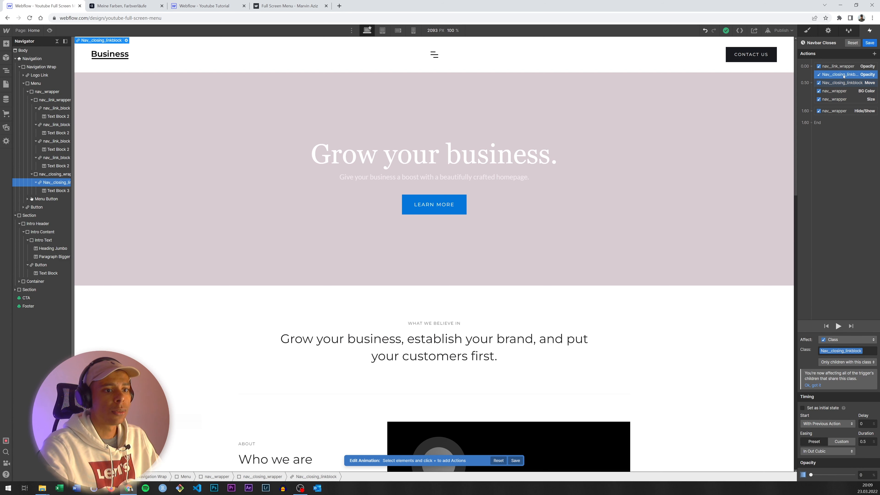
click(869, 44)
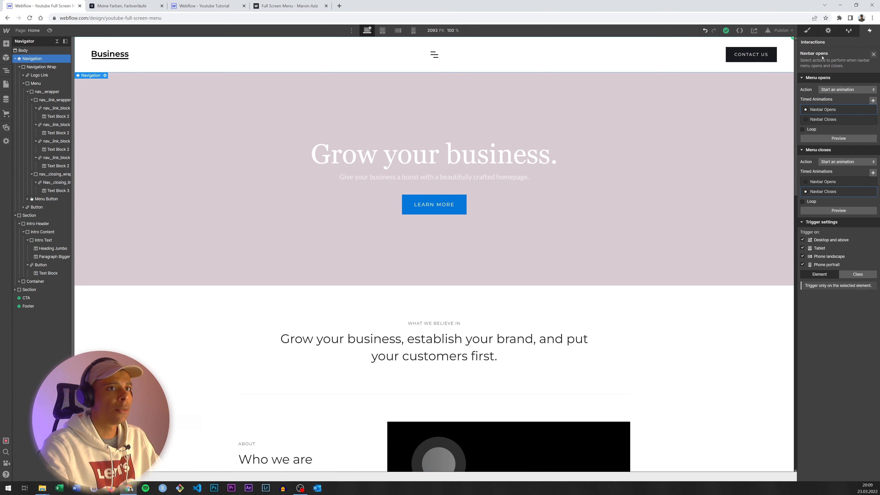
Step: Preview the page and open, close and reopen the full-screen menu to check the updated closing animation
click(51, 31)
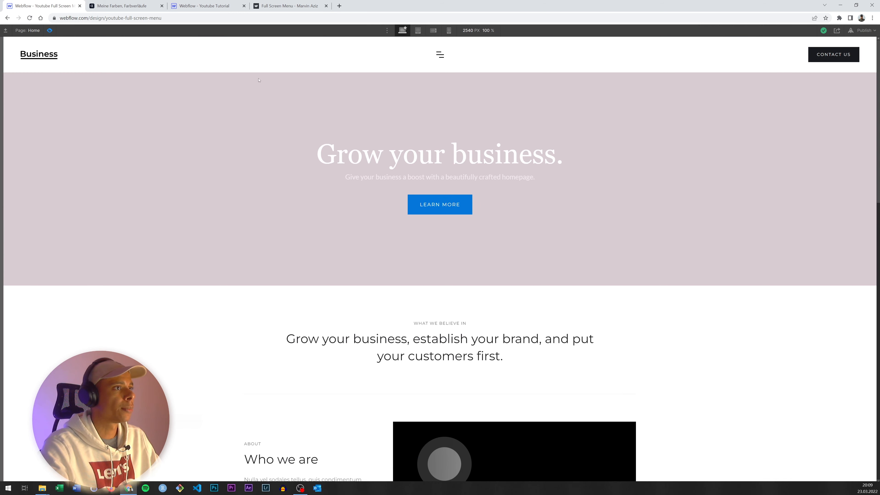
click(440, 57)
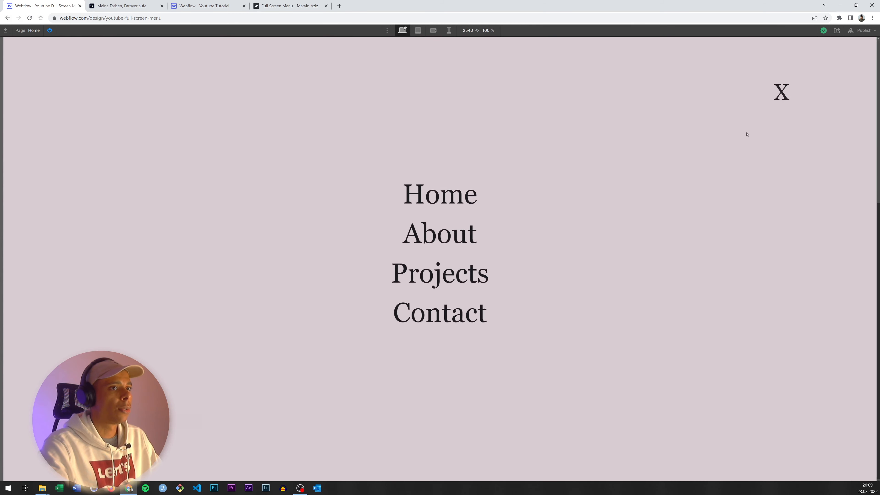
click(782, 93)
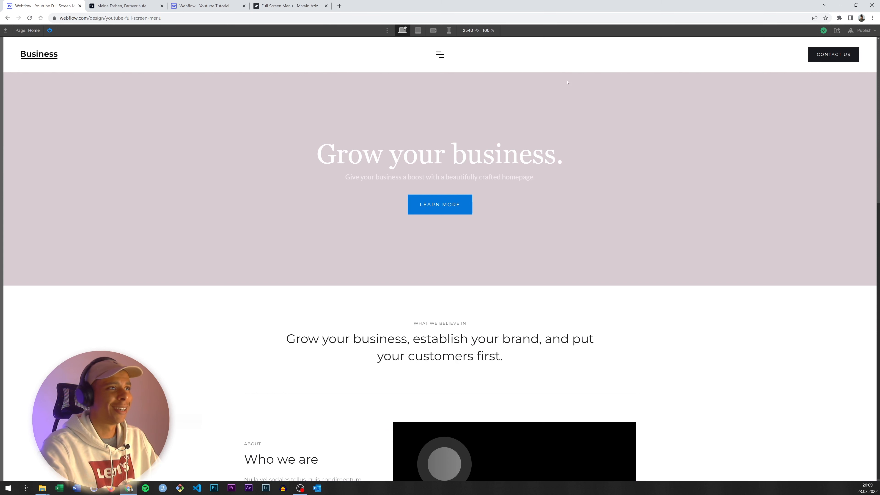
click(440, 55)
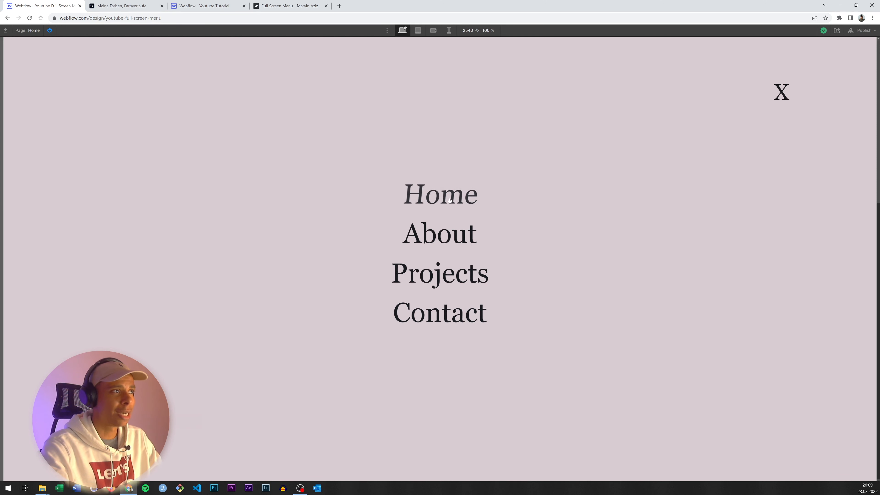
Step: Open the menu on the published reference site to compare its link hover effects, and return to the Webflow preview
click(279, 6)
click(422, 45)
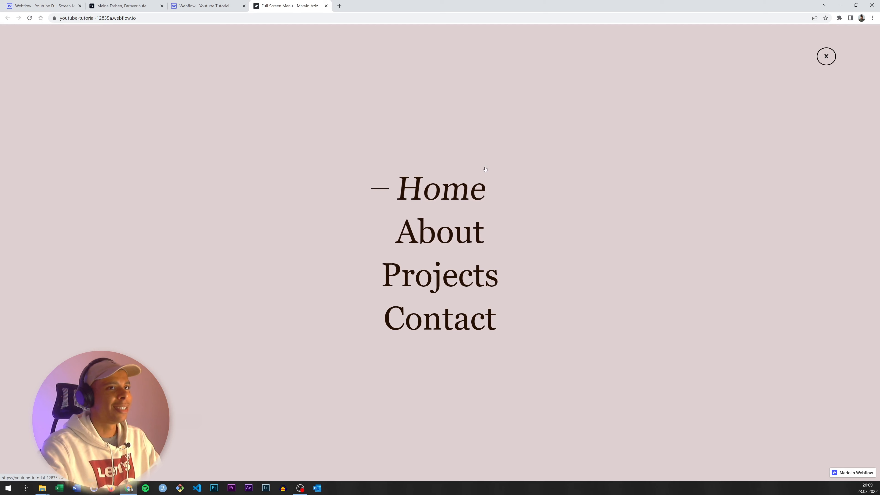
click(30, 2)
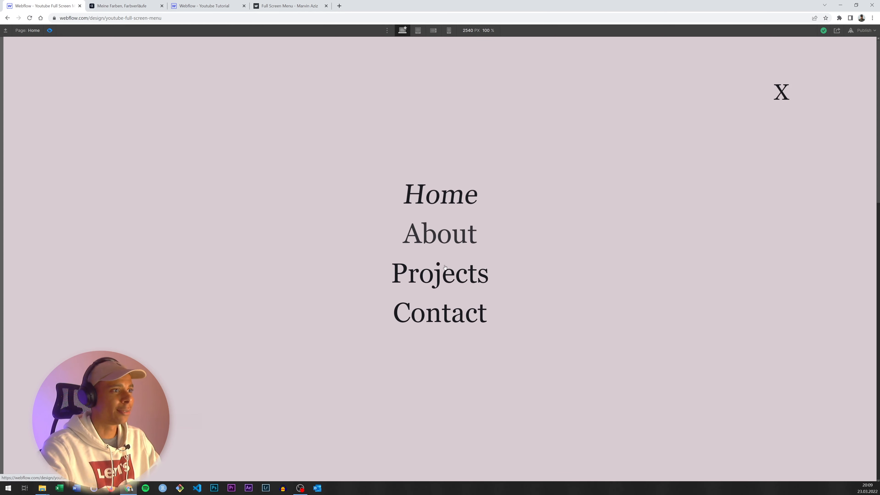
Step: Close and reopen the full-screen menu twice in the preview to review both animations, leaving the menu open
click(784, 96)
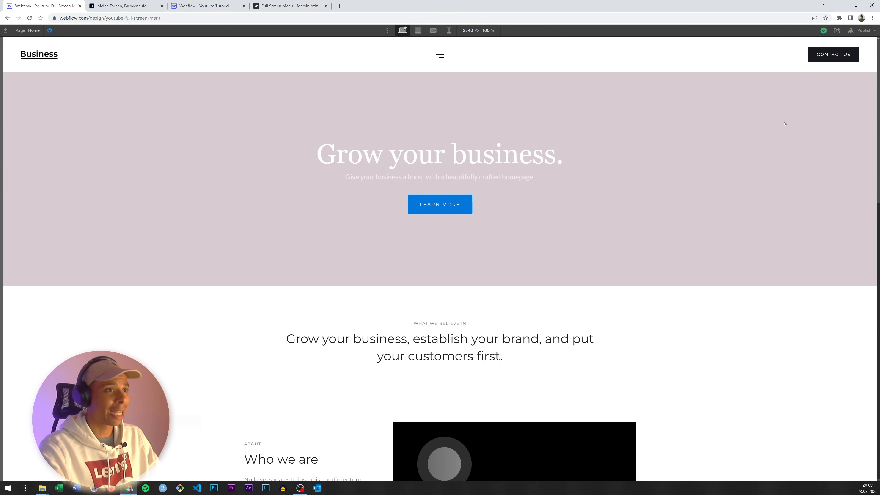
click(440, 59)
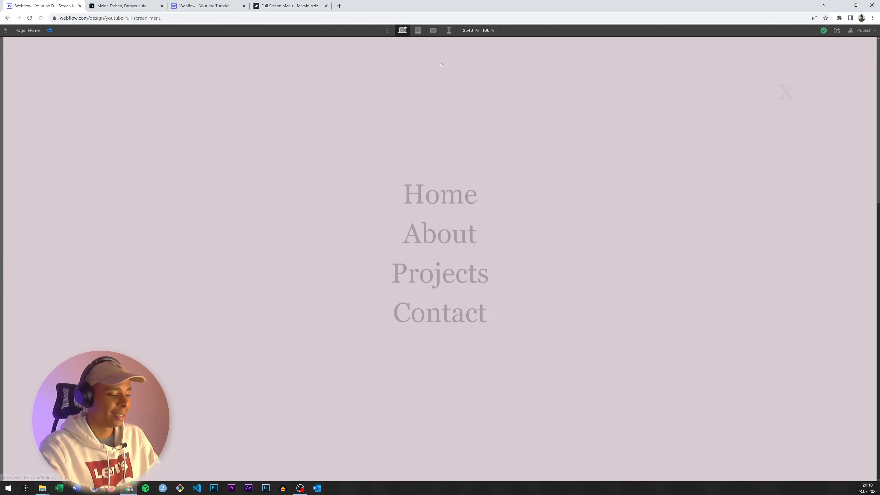
click(783, 95)
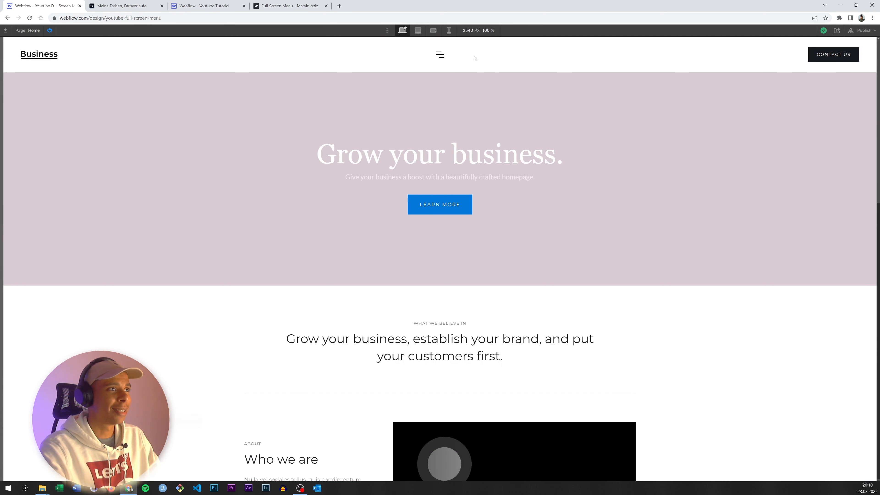
click(440, 54)
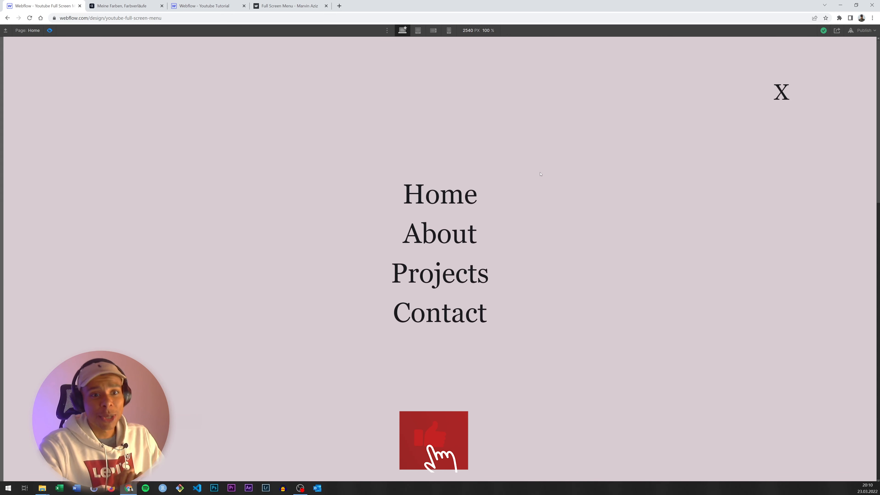